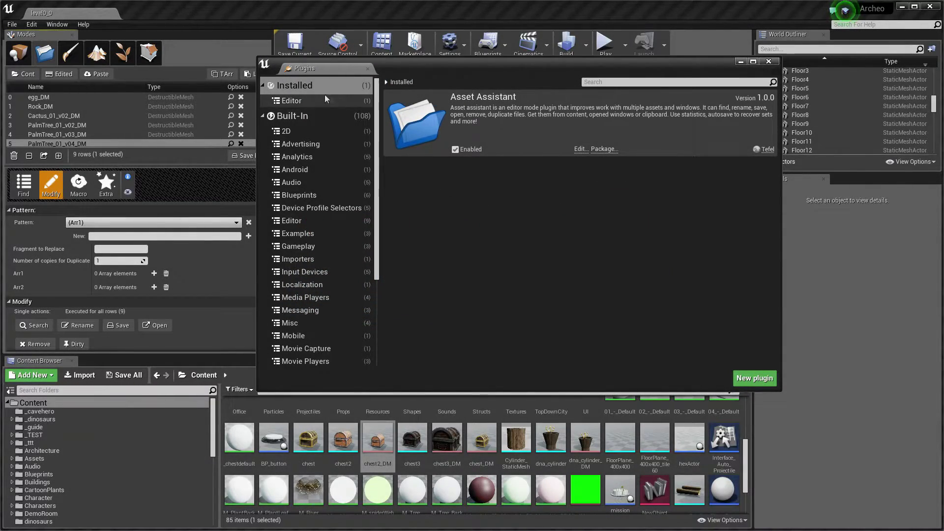
Step: Search the installed plugins for "Asset Assistant"
left_click(313, 86)
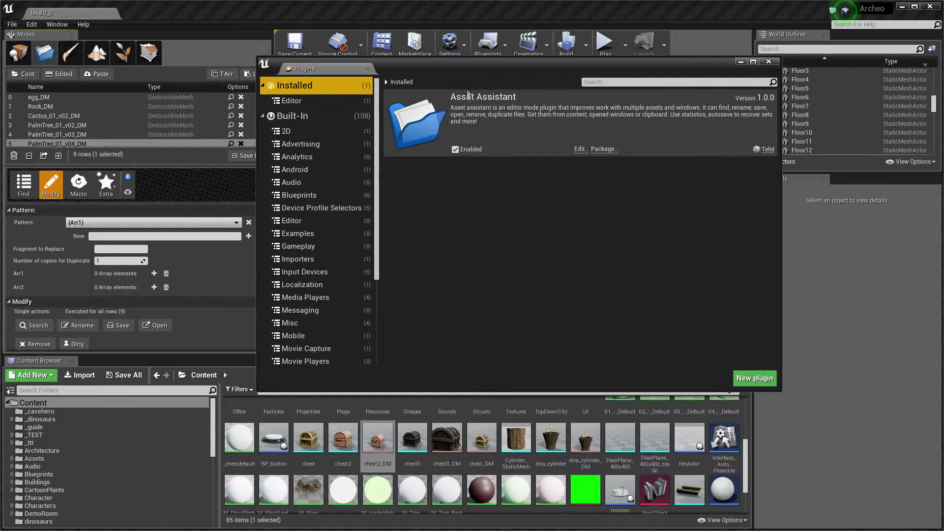
left_click(633, 81)
type("Ass")
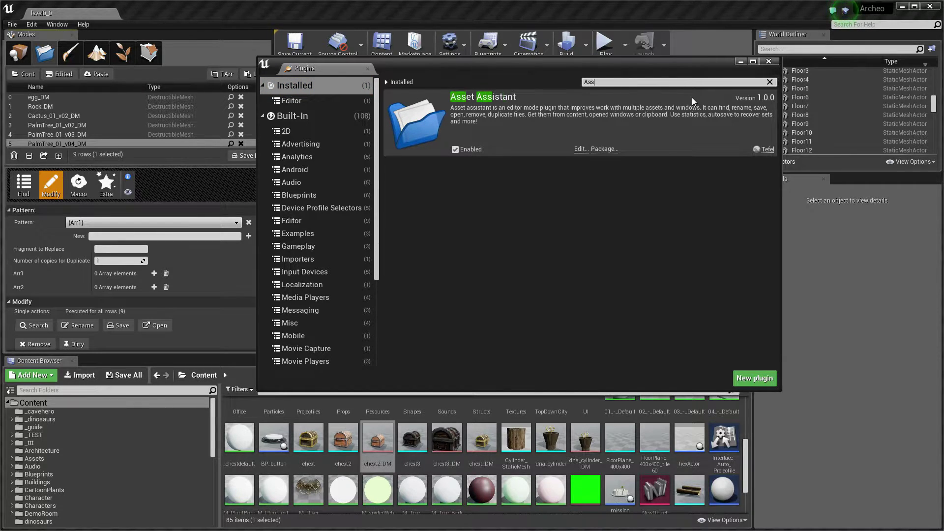
type("et Assistant")
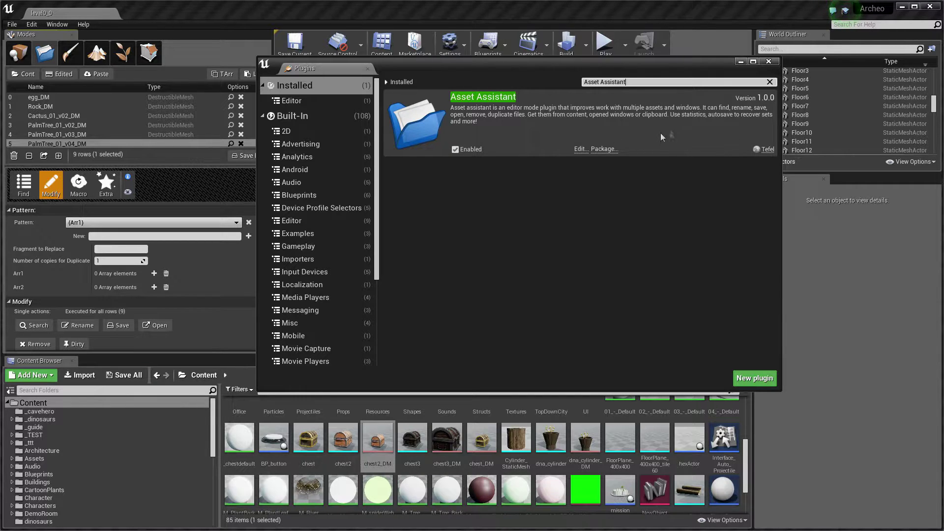
Step: Review the Asset Assistant plugin's properties, including icon and version details, and close the plugin windows
left_click(581, 149)
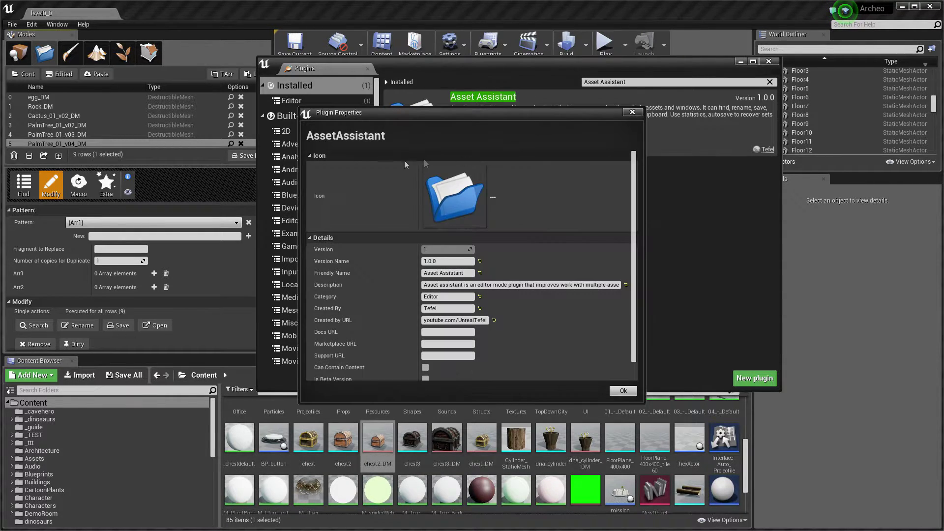
scroll(472, 280, "down", 1)
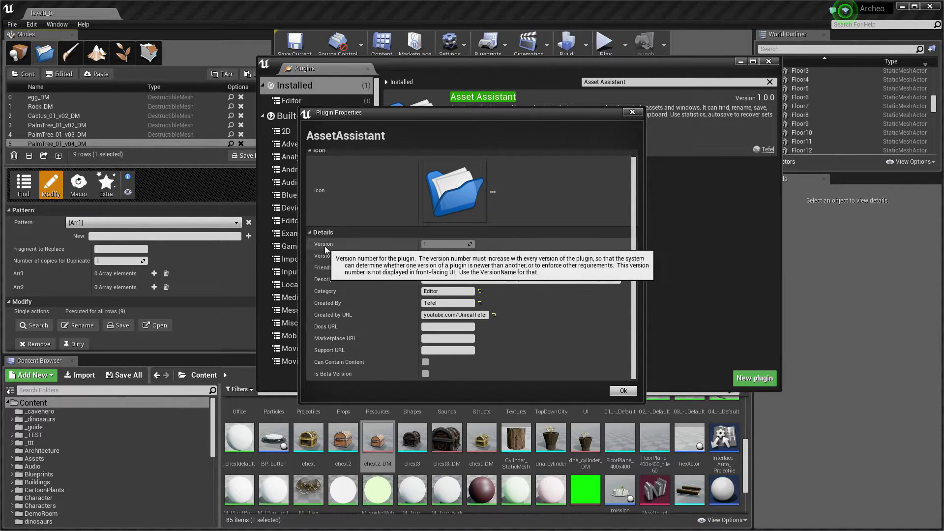
left_click(623, 390)
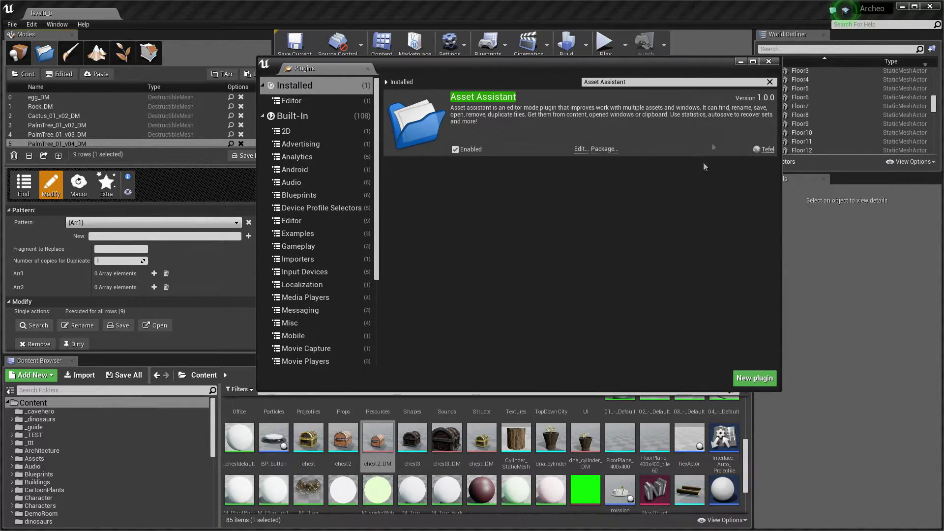
left_click(770, 61)
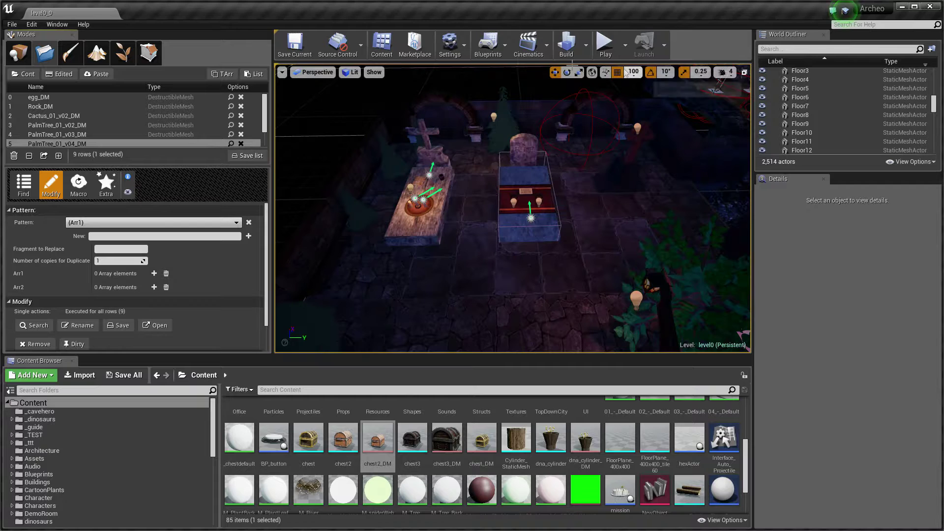
Step: Activate the Asset Assistant editor mode and look through its results list
left_click(30, 58)
left_click(45, 54)
scroll(137, 126, "down", 5)
scroll(137, 126, "up", 5)
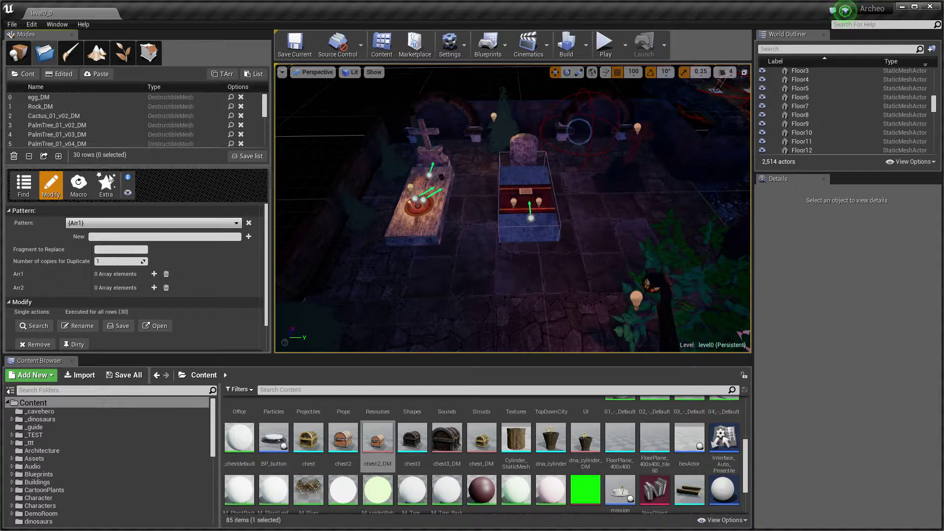
Step: In the Find category, set the asset type filter to World
left_click(24, 184)
scroll(137, 274, "down", 8)
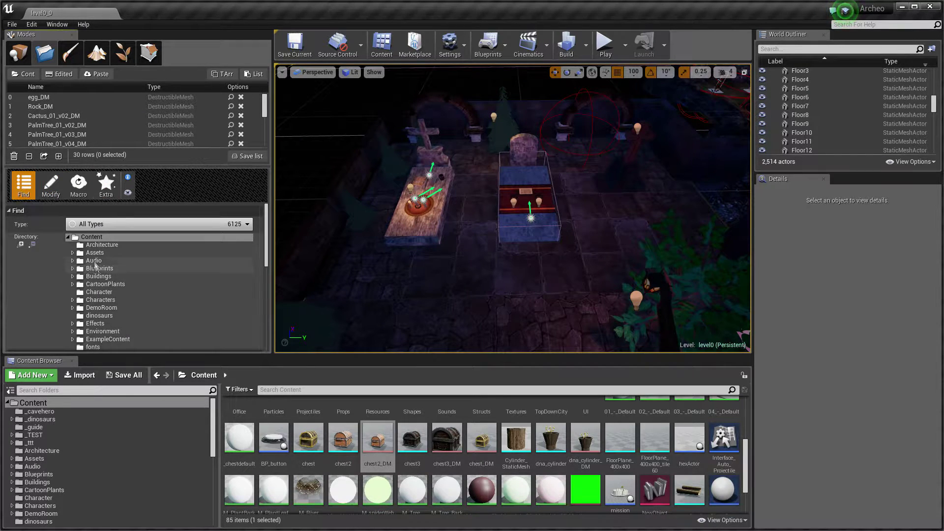
scroll(148, 261, "up", 8)
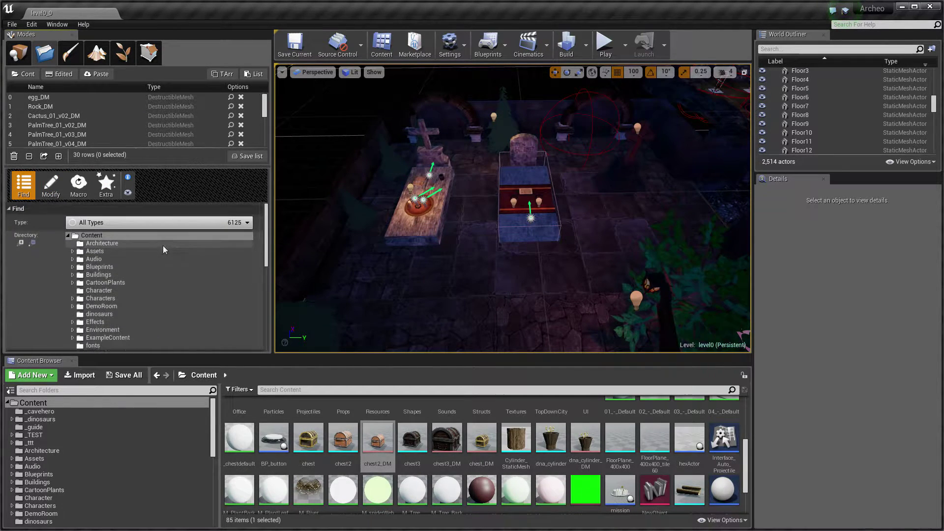
left_click(145, 225)
scroll(126, 295, "down", 10)
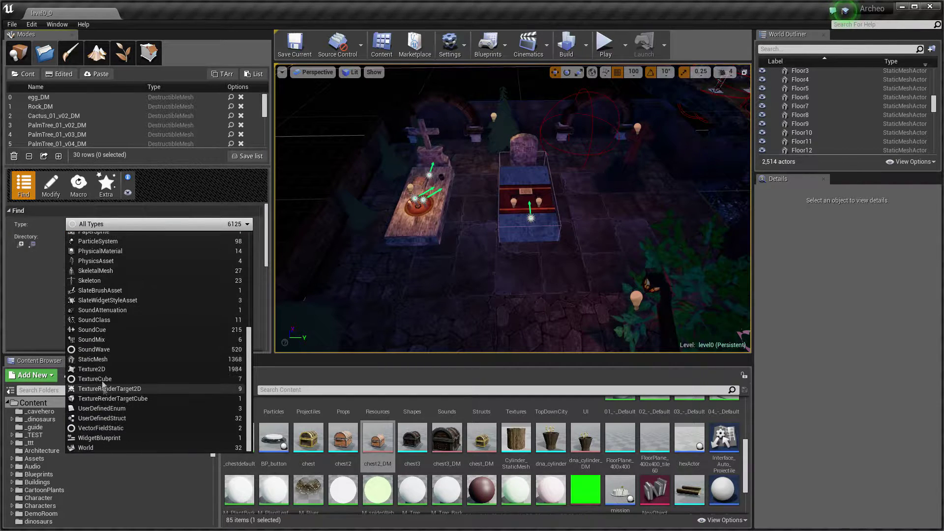
left_click(101, 448)
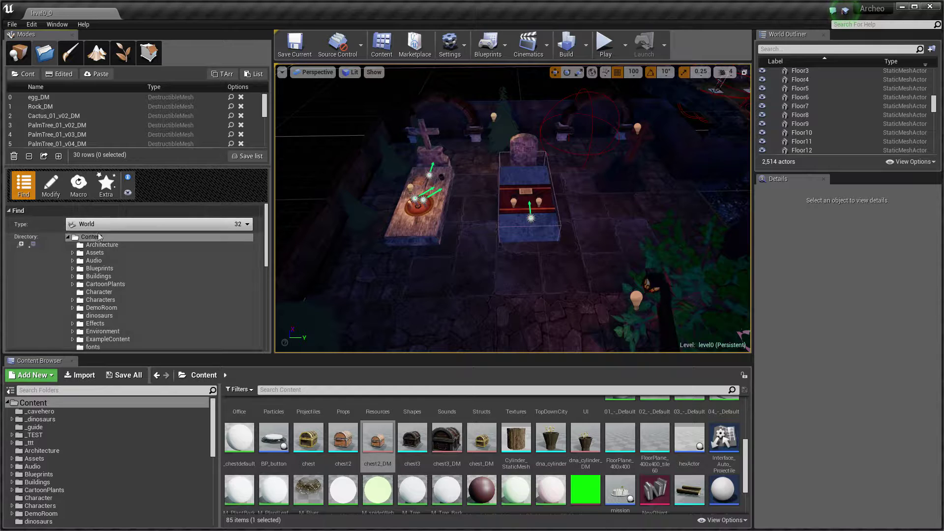
Step: Collapse the Content directory tree, find all World files in it, and skim the results list
left_click(68, 237)
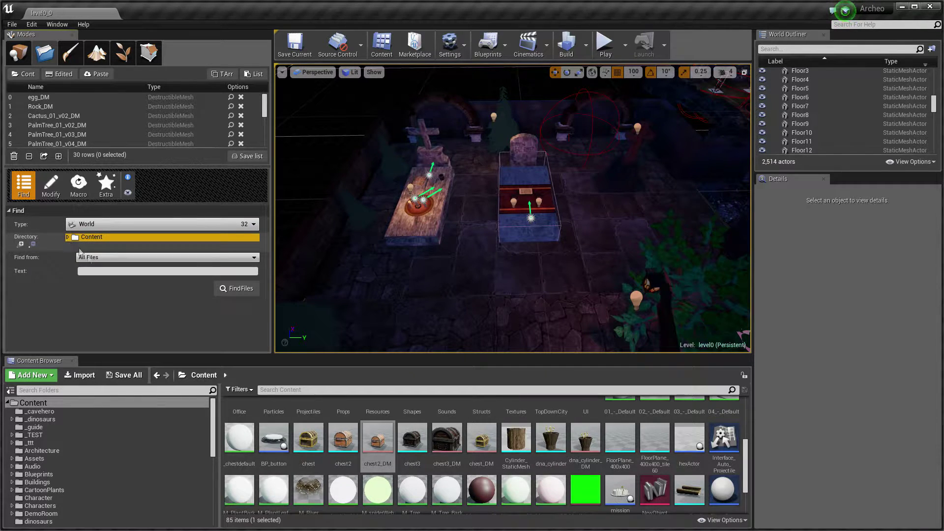
left_click(237, 288)
scroll(167, 111, "down", 5)
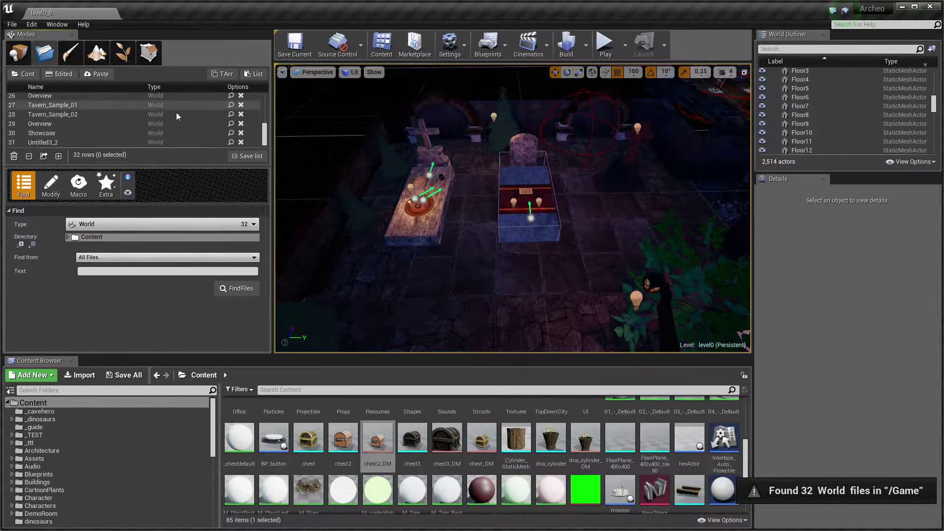
scroll(183, 112, "up", 5)
Step: Select the Showcase map at index 4 in the results list
left_click(199, 107)
key("Down")
key("Down")
key("Down")
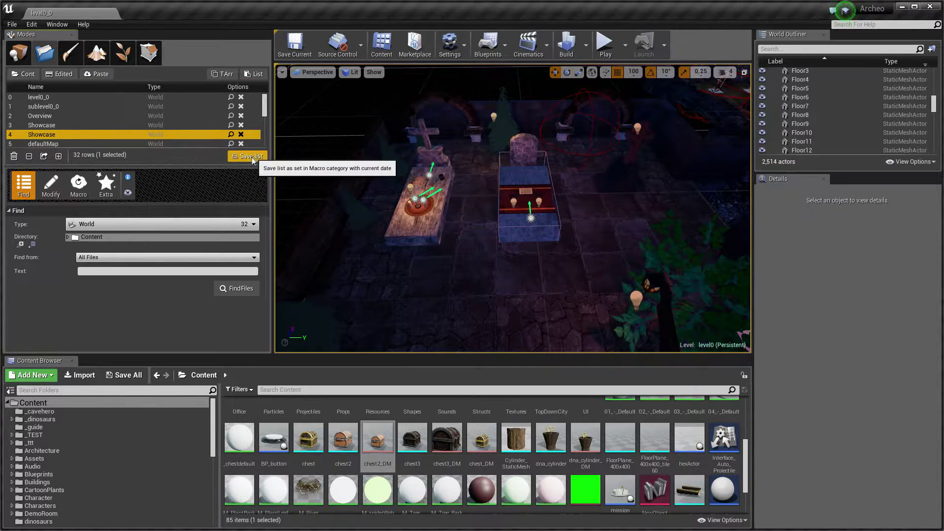
Step: Open the Modify category and shrink the results list to make room for all its pattern and action options
left_click_drag(190, 165, 179, 252)
left_click(50, 263)
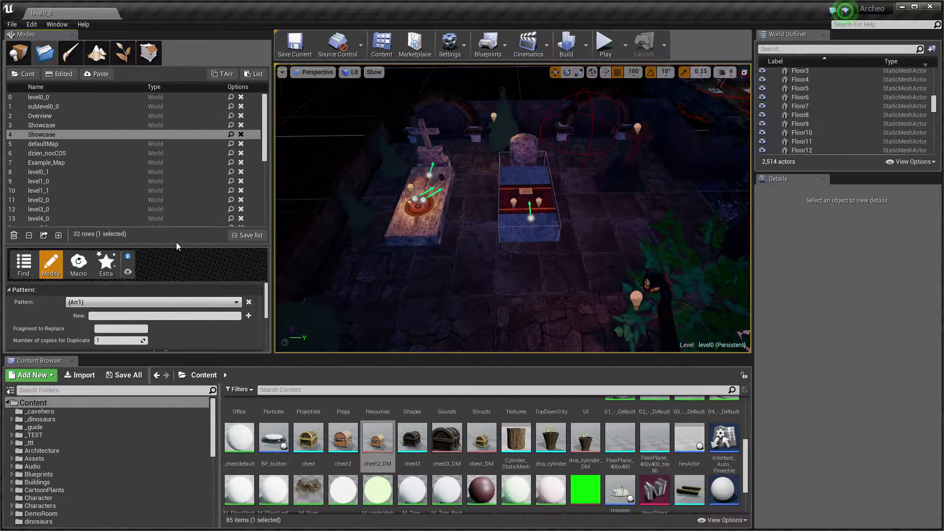
left_click_drag(175, 244, 175, 136)
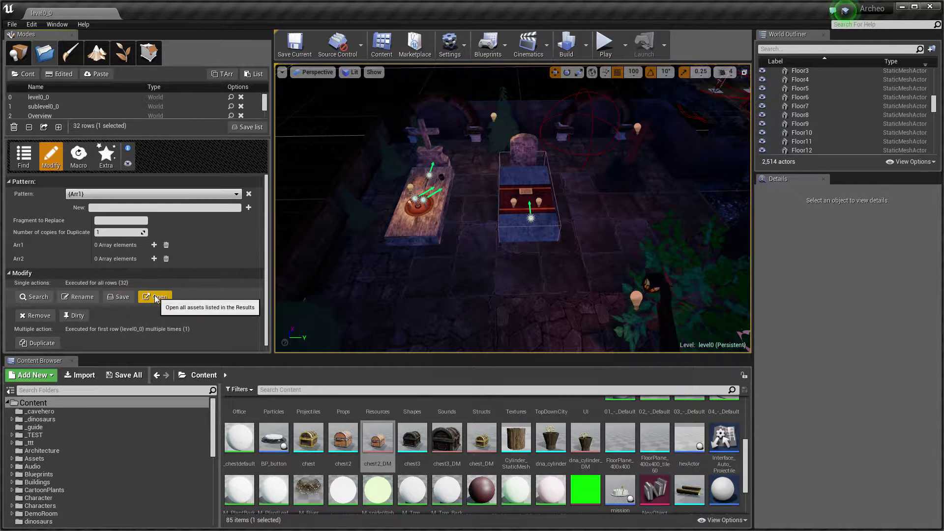
Step: Examine the Macro and Extra categories, and read the plugin's help and changelog window
left_click(77, 153)
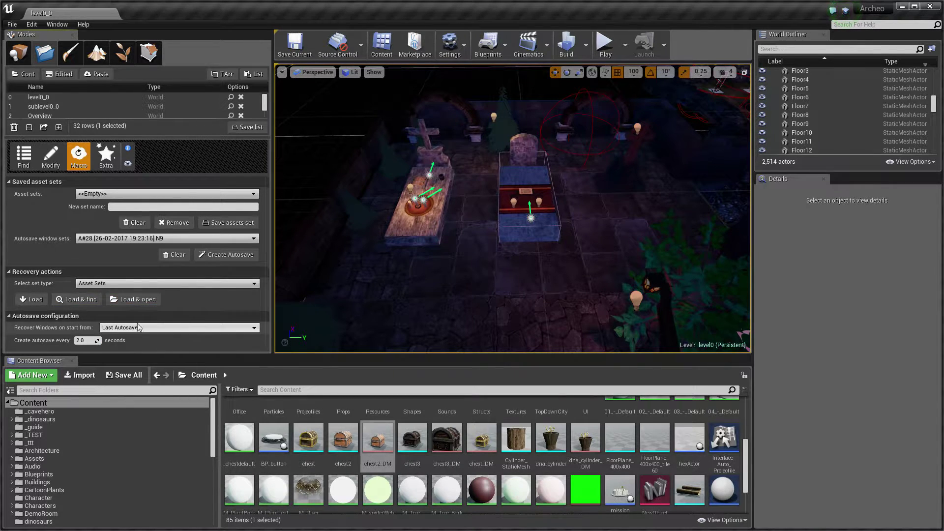
left_click(105, 155)
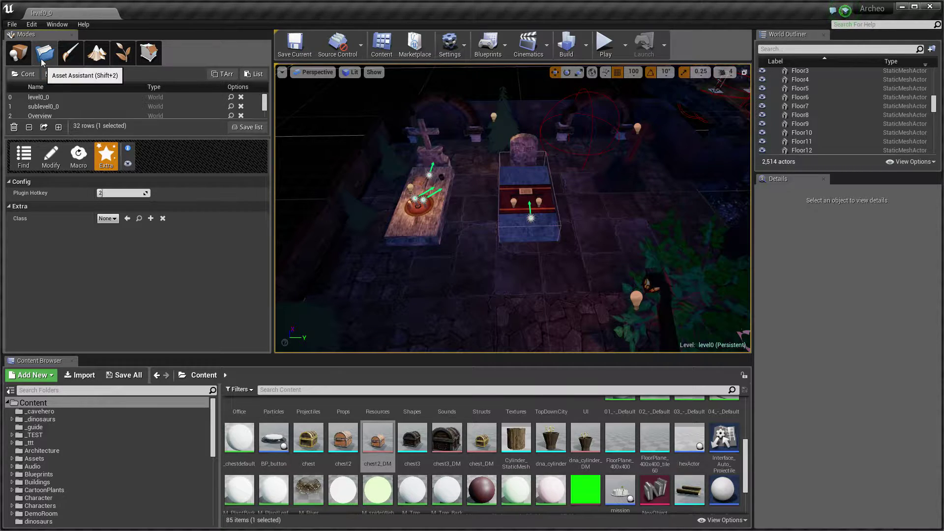
left_click(127, 148)
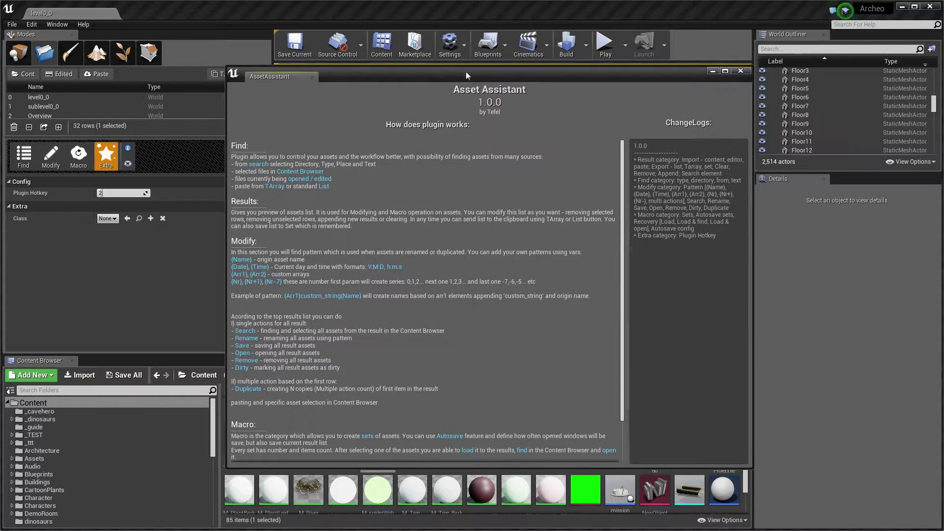
left_click_drag(465, 75, 458, 60)
scroll(432, 205, "down", 2)
scroll(415, 187, "up", 2)
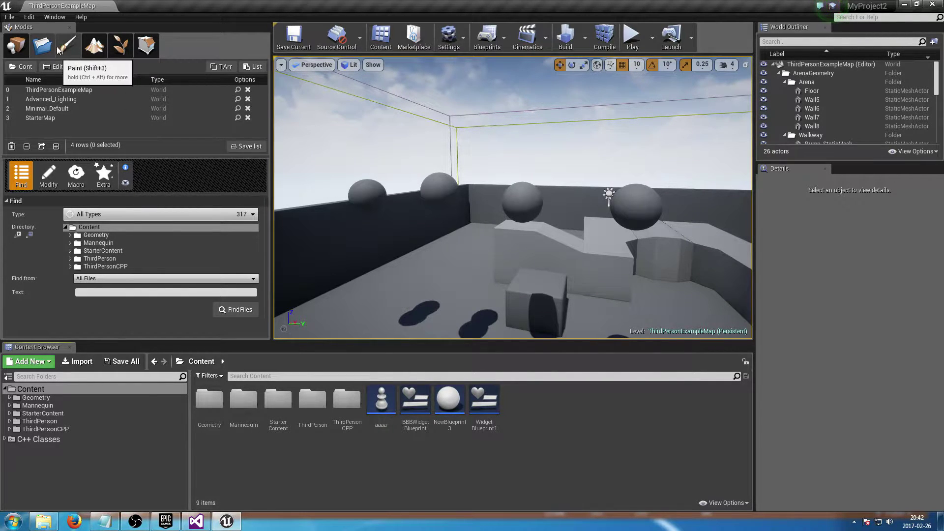
Step: Try single and range selection on the four rows from ThirdPersonExampleMap to StarterMap, and clear the selection
left_click(78, 90)
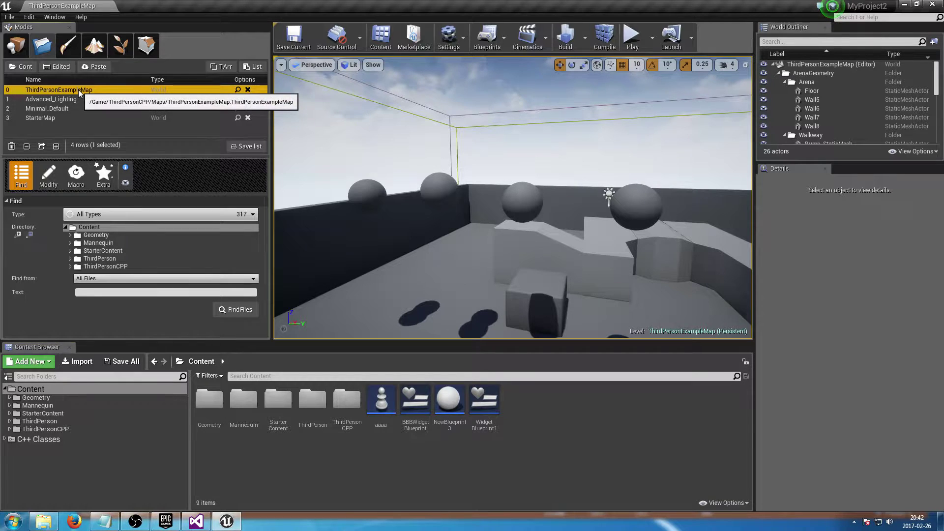
left_click(57, 118, "shift")
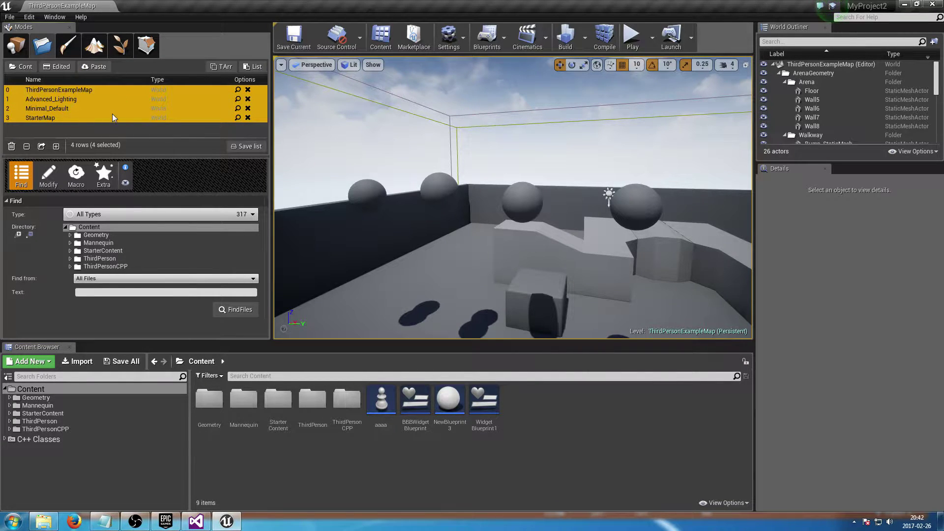
left_click(90, 100)
left_click(34, 91)
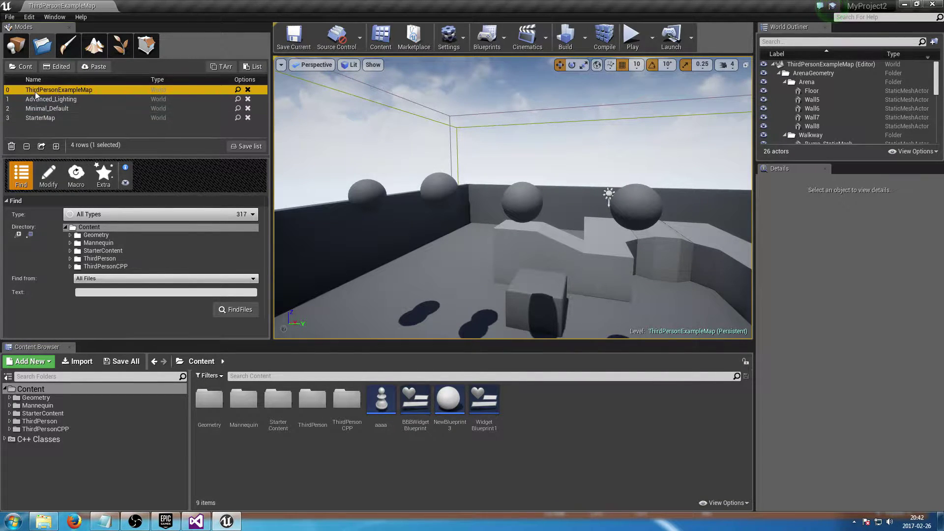
left_click(156, 108, "shift")
left_click(105, 101)
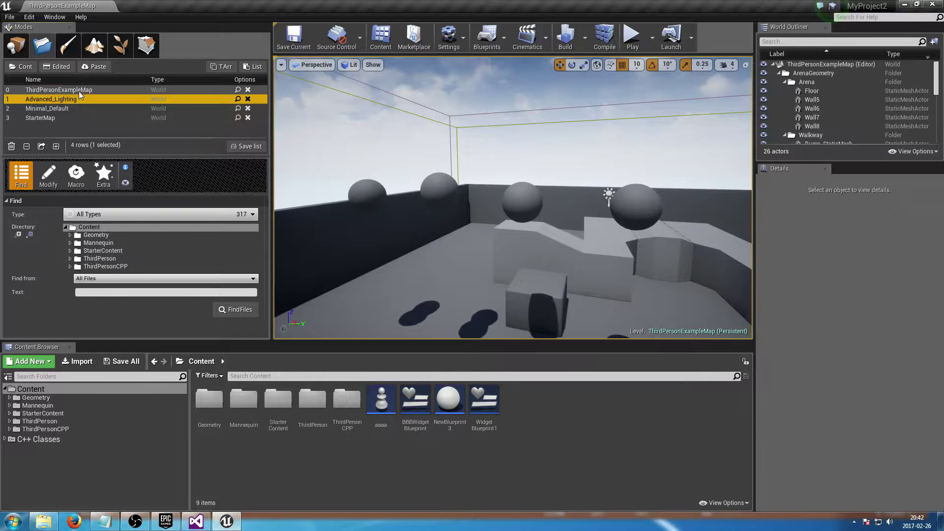
left_click(172, 90)
left_click(160, 116)
left_click(159, 93)
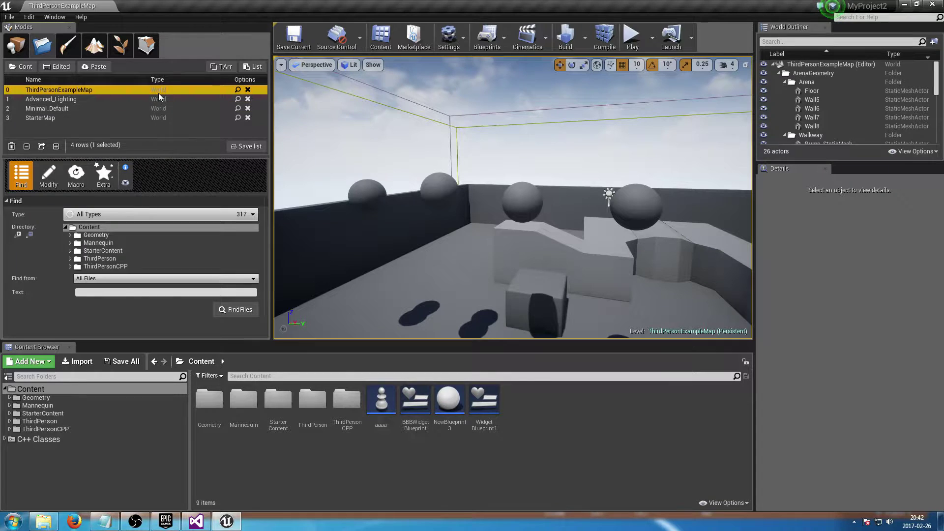
left_click(152, 117, "shift")
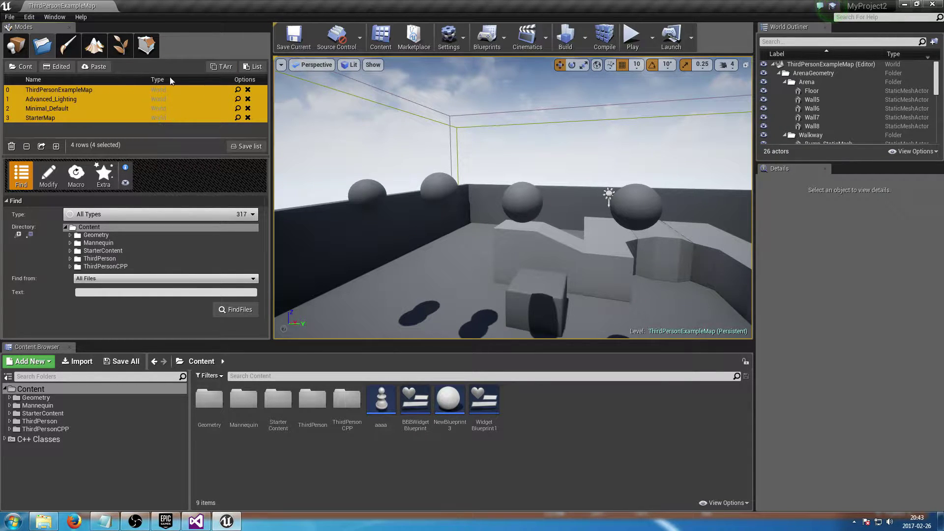
left_click(136, 125)
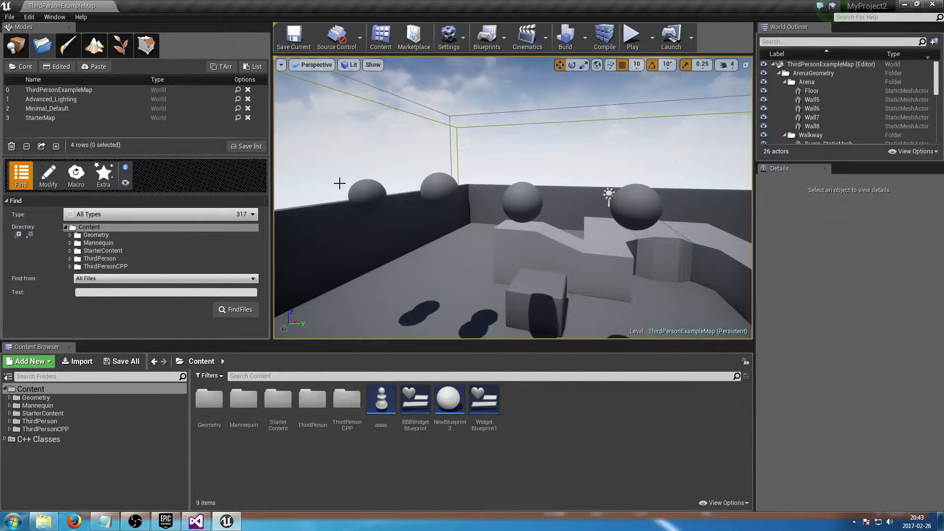
Step: Open aaaa, BBBWidgetBlueprint, NewBlueprint3 and WidgetBlueprint1 from the Content folder in their editors, and reposition the editor window
left_click(371, 423)
left_click(484, 401, "shift")
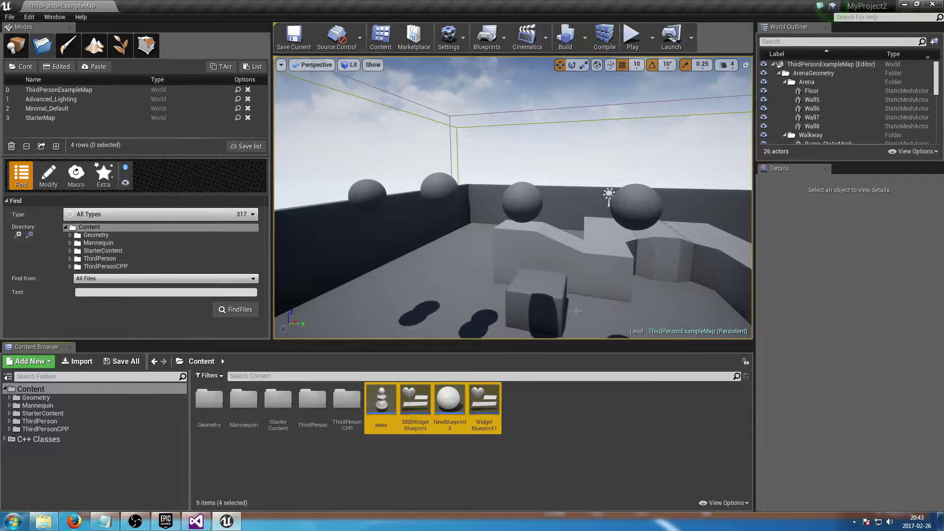
key("Delete")
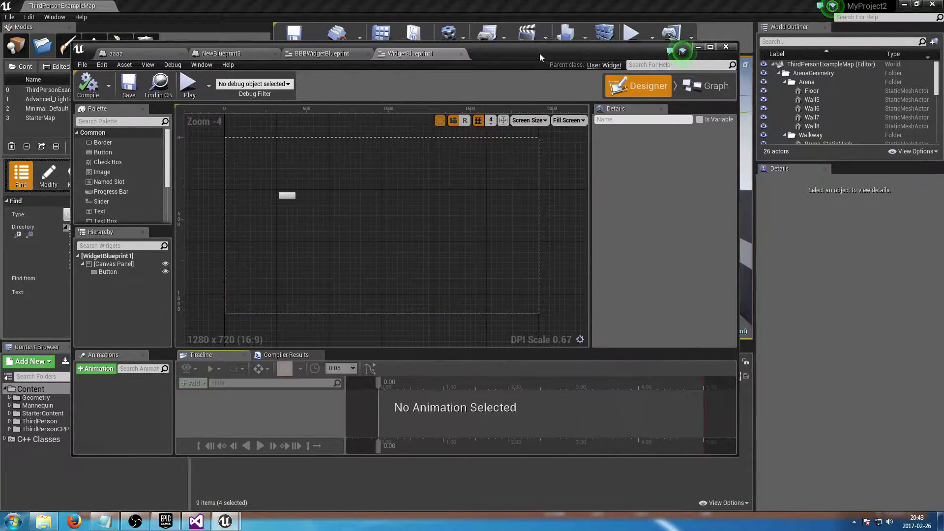
left_click_drag(539, 53, 573, 43)
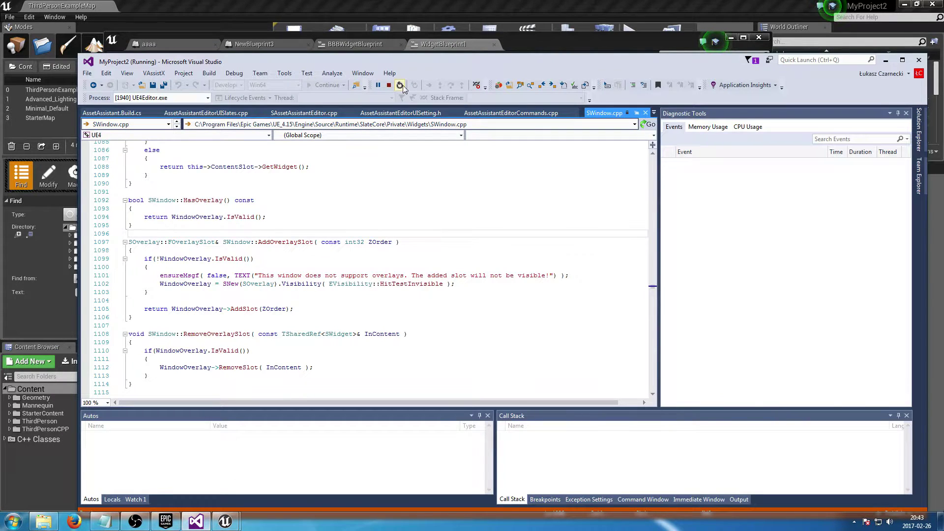
Step: Restart the Unreal Editor debugging session from Visual Studio and check the recovered asset editor windows, ending on BBBWidgetBlueprint
left_click(401, 85)
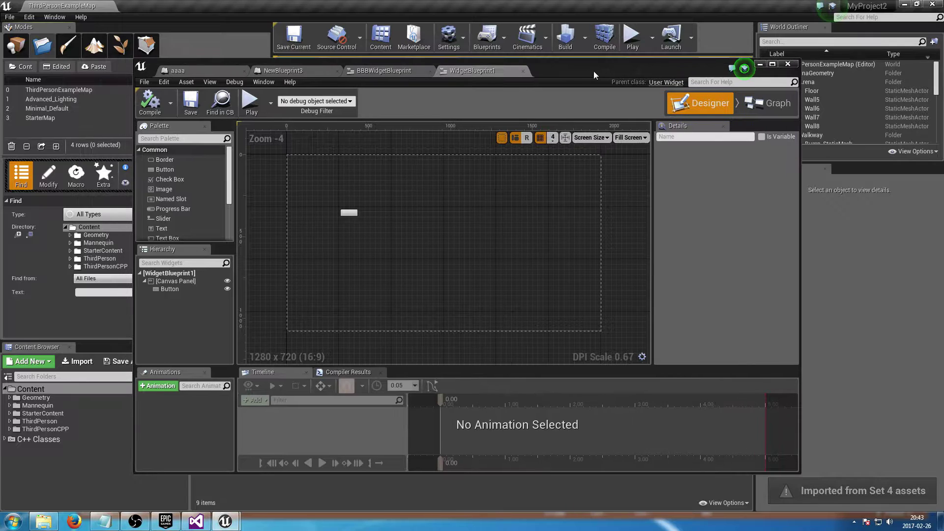
left_click(383, 71)
left_click(279, 71)
left_click(237, 70)
left_click(387, 71)
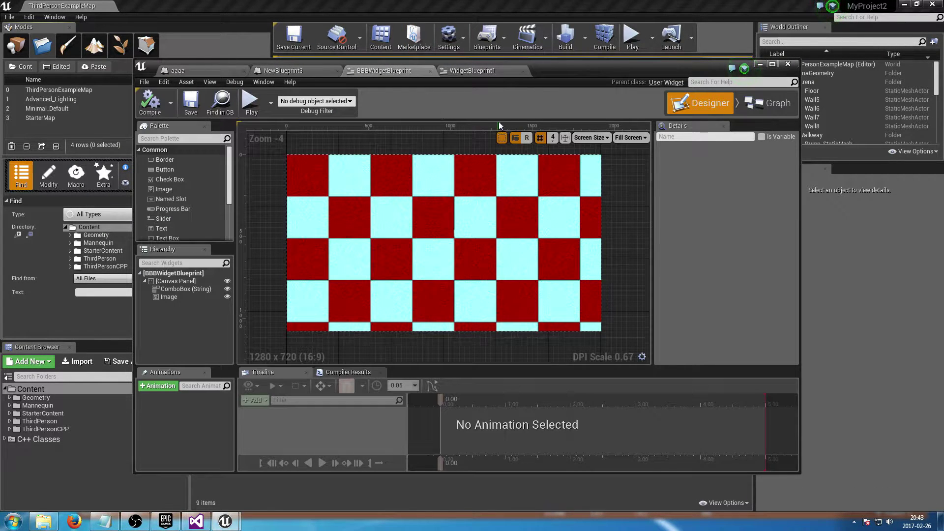
Step: Move the blueprint window aside, load the currently edited assets into the results list, and select aaaa
left_click_drag(560, 72, 657, 54)
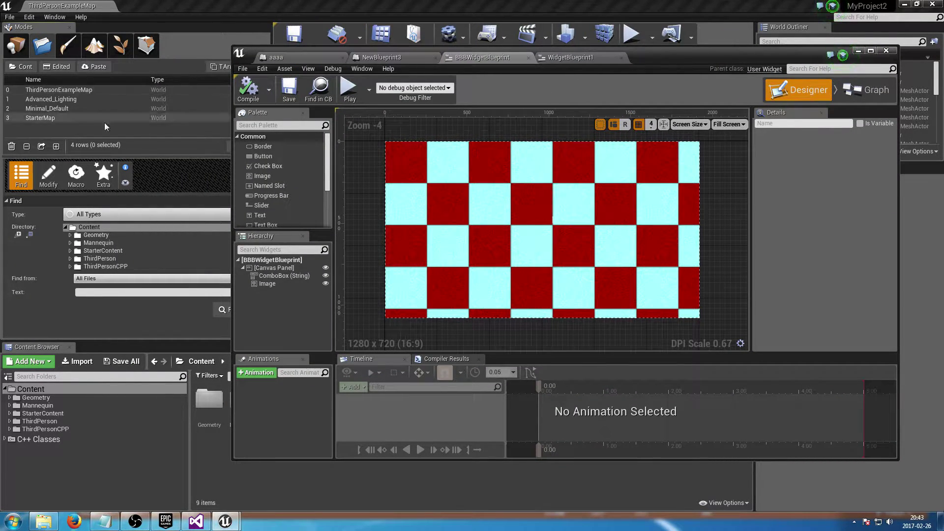
left_click(52, 67)
left_click(46, 91)
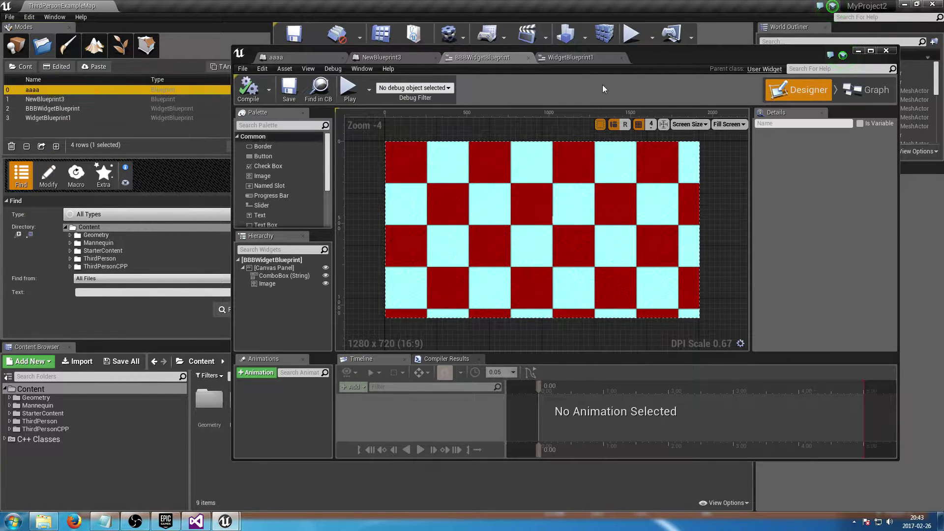
Step: Close the asset editor window and locate aaaa, NewBlueprint3, BBBWidgetBlueprint and WidgetBlueprint1 one by one in the content browser
left_click(886, 50)
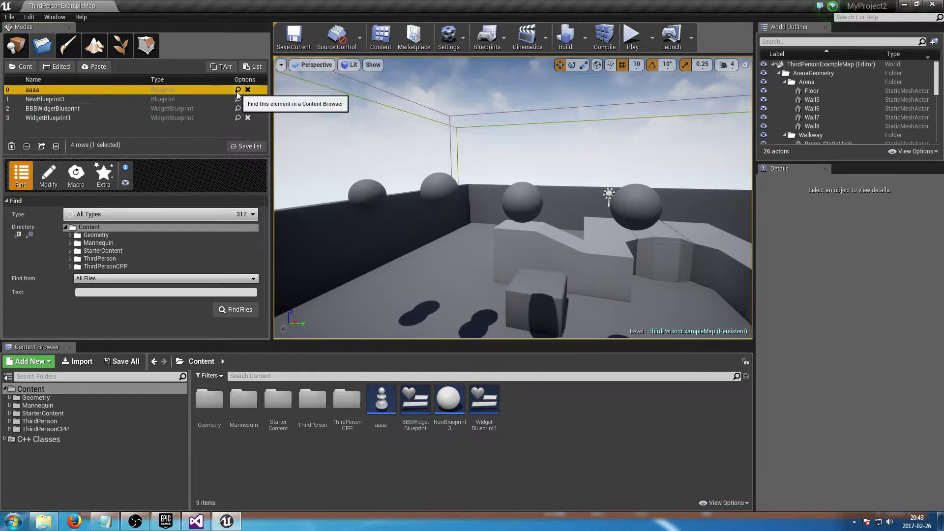
left_click(237, 91)
left_click(238, 99)
left_click(237, 109)
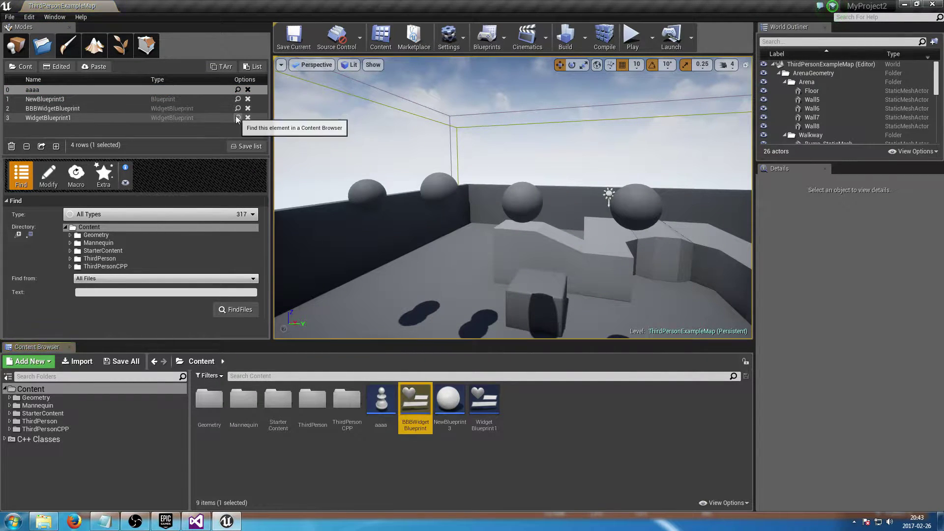
left_click(238, 117)
Step: Locate all listed assets at once with the Modify category's Search action, and repeat it from the ThirdPersonCPP folder
left_click(48, 174)
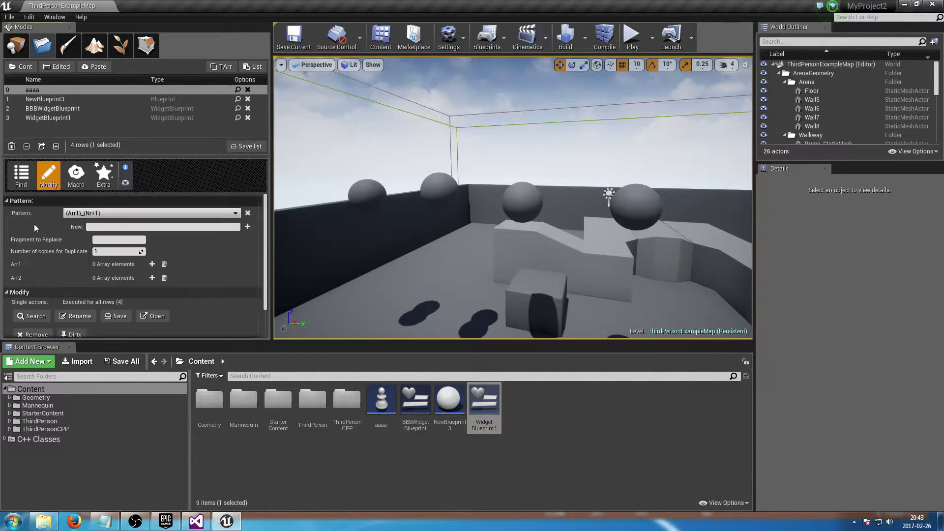
left_click(29, 316)
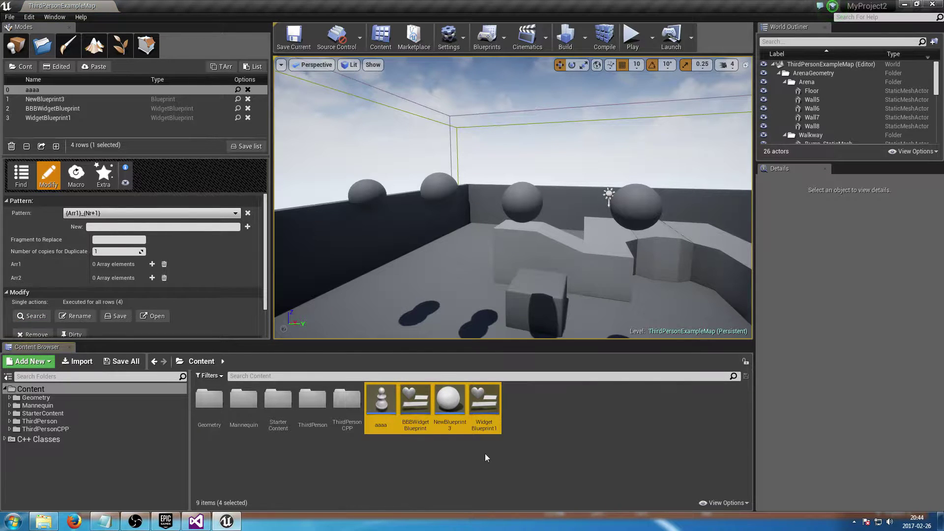
left_click(45, 429)
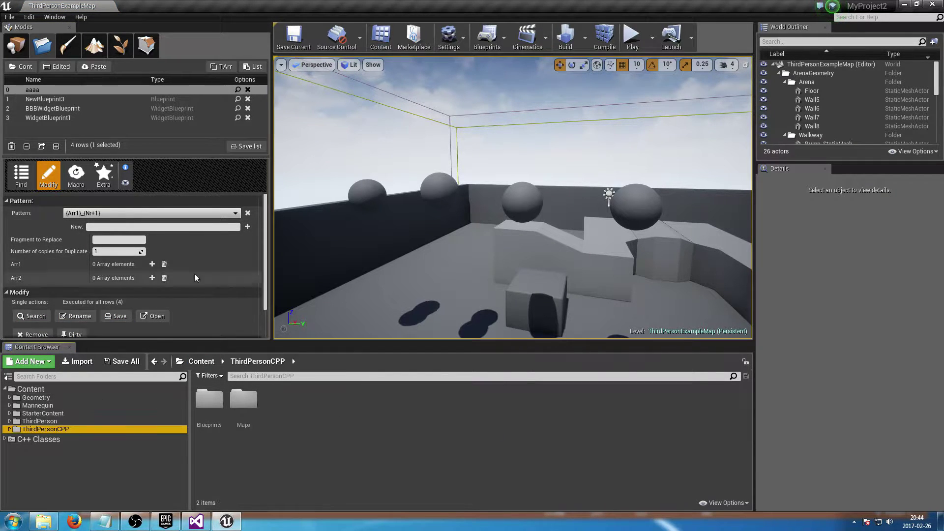
left_click(29, 317)
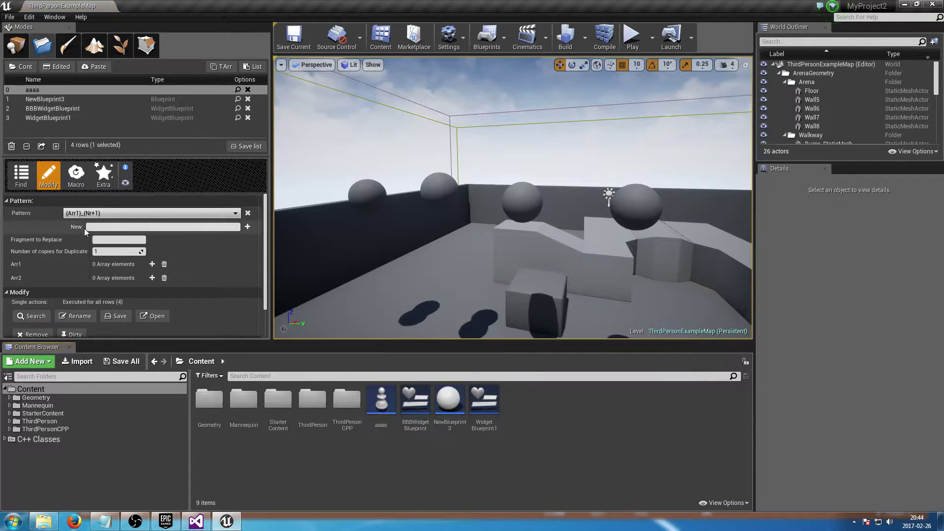
Step: Search the Content directory for assets of type World
left_click(21, 174)
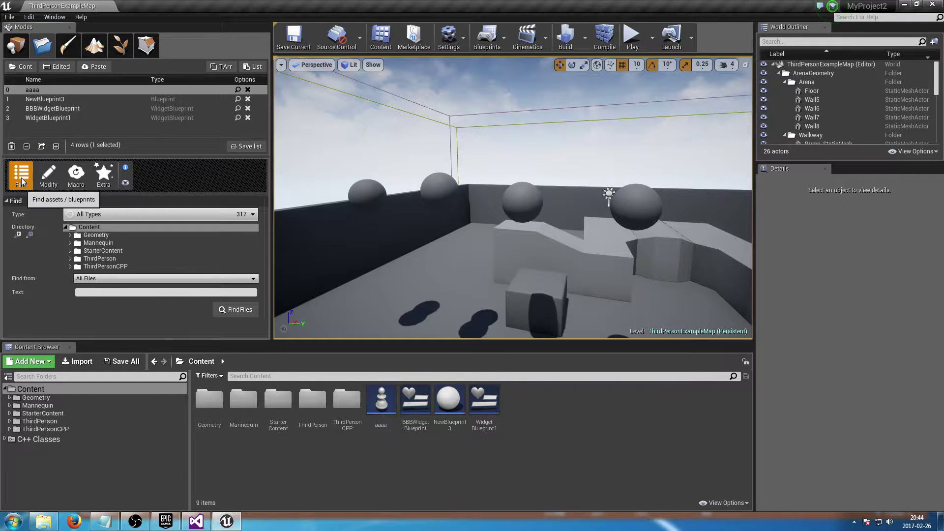
left_click(105, 213)
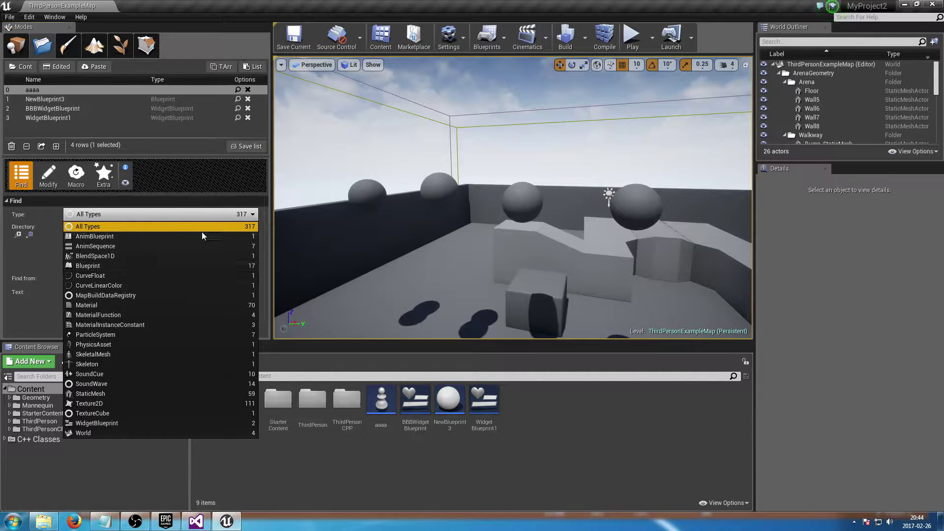
left_click(104, 432)
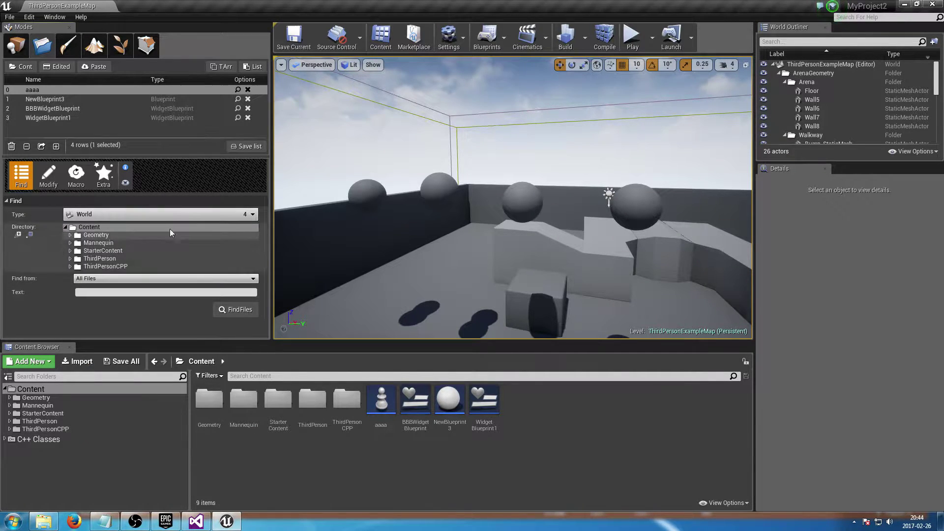
left_click(240, 310)
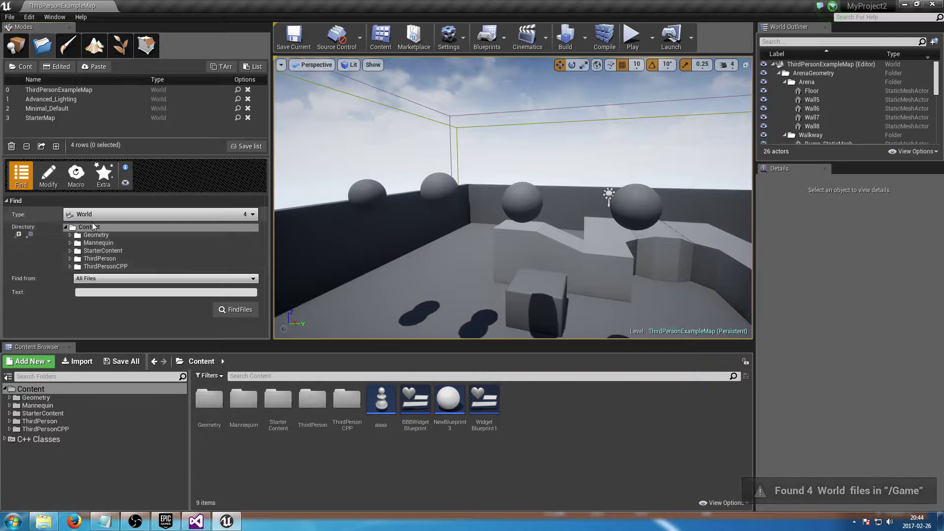
Step: Set the search directory to Geometry and check the Find from choices, keeping All Files
left_click(85, 236)
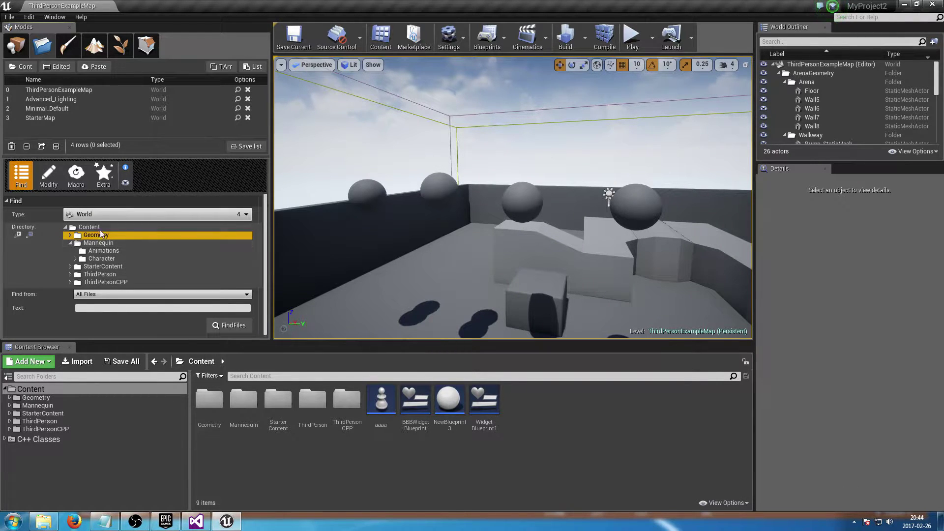
left_click(84, 292)
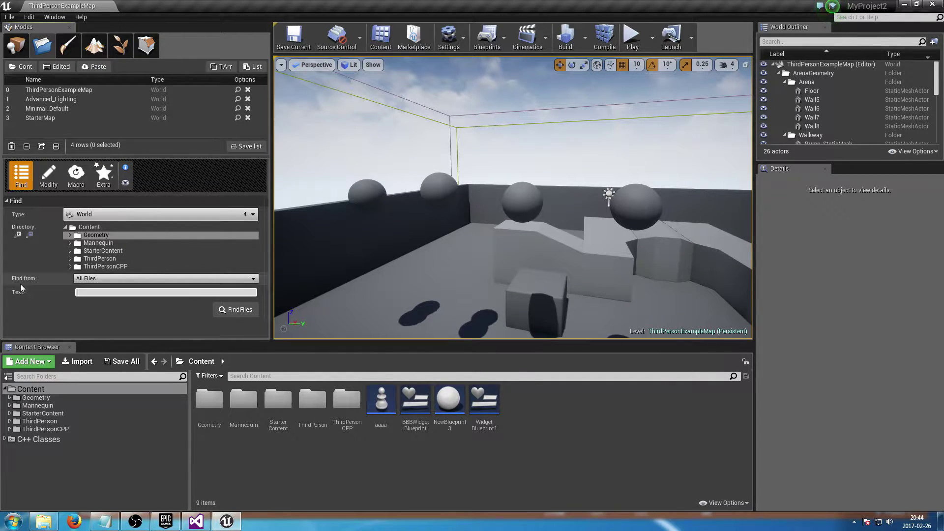
left_click(99, 278)
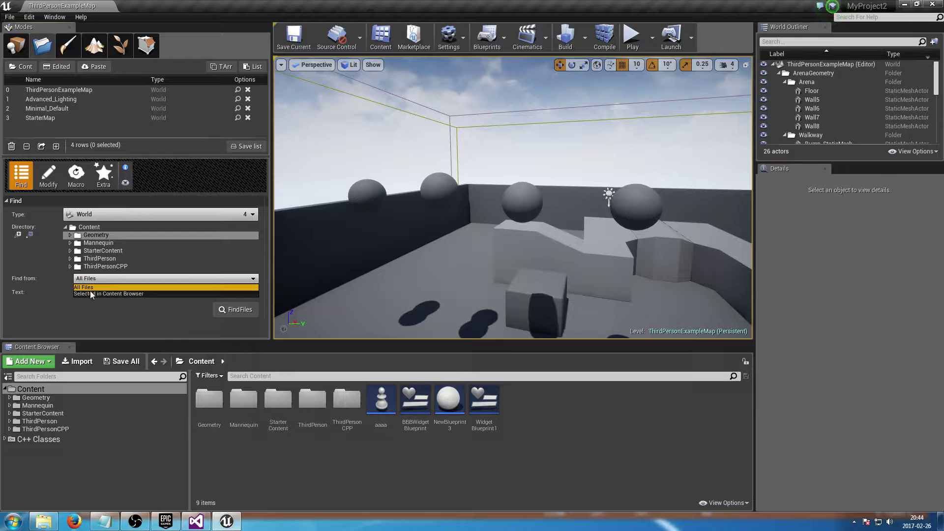
left_click(87, 288)
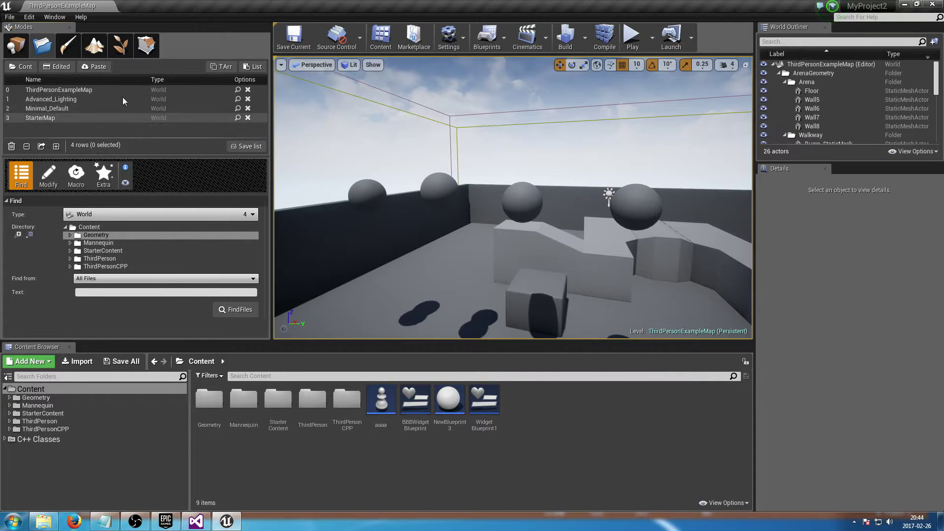
Step: Locate all listed World maps together in the content browser with the Modify category's Search action
left_click(52, 170)
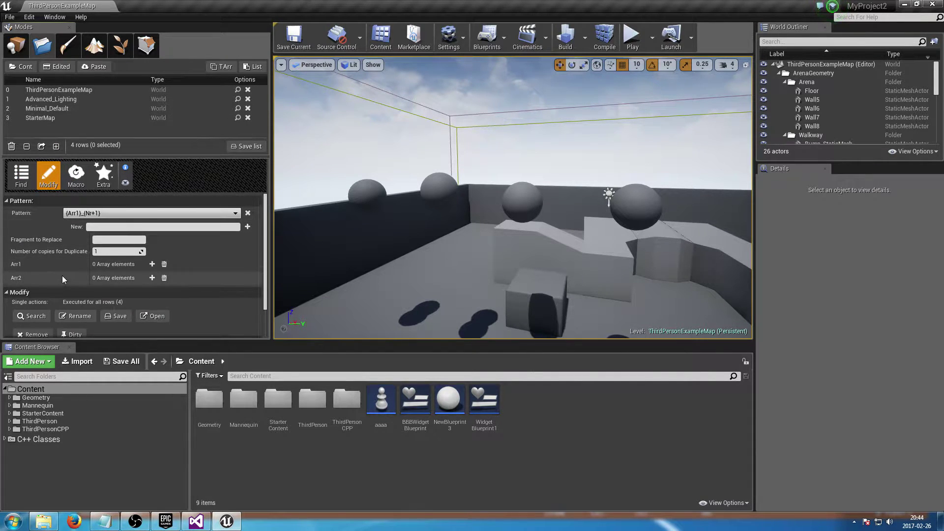
scroll(62, 279, "down", 2)
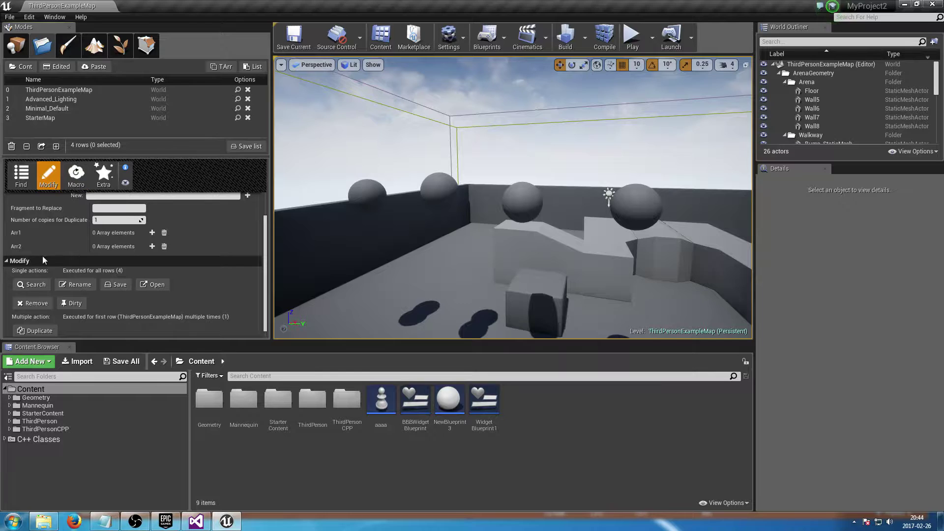
left_click(33, 285)
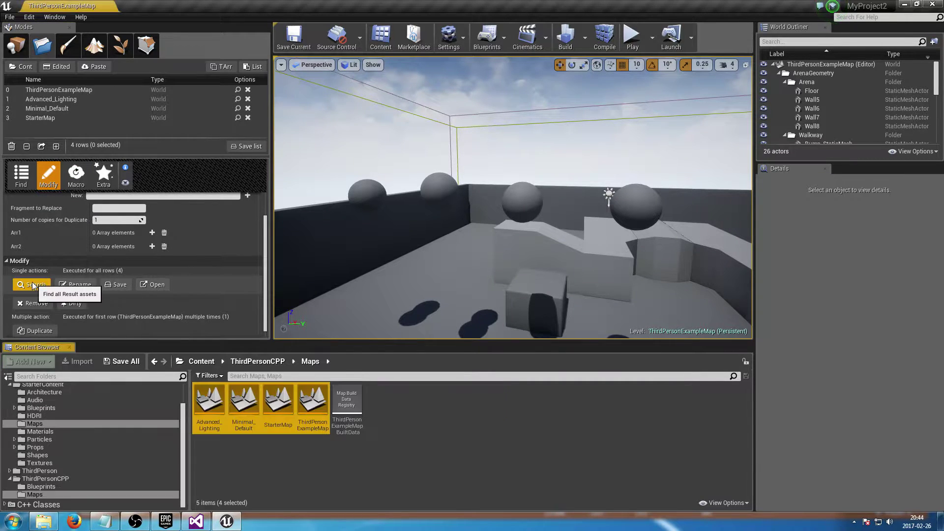
Step: Examine the Maps folders selected in the folder tree and the pattern and action options of the Modify category
scroll(59, 419, "up", 2)
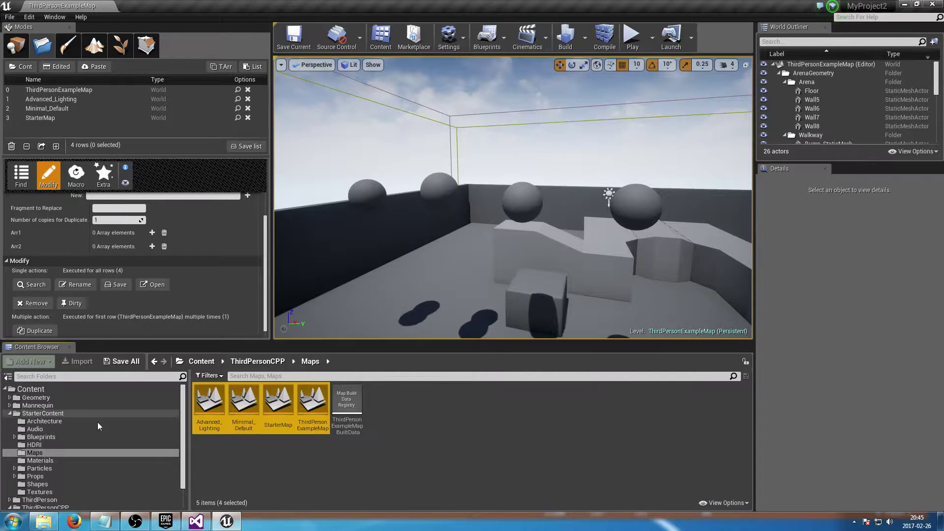
scroll(97, 422, "down", 3)
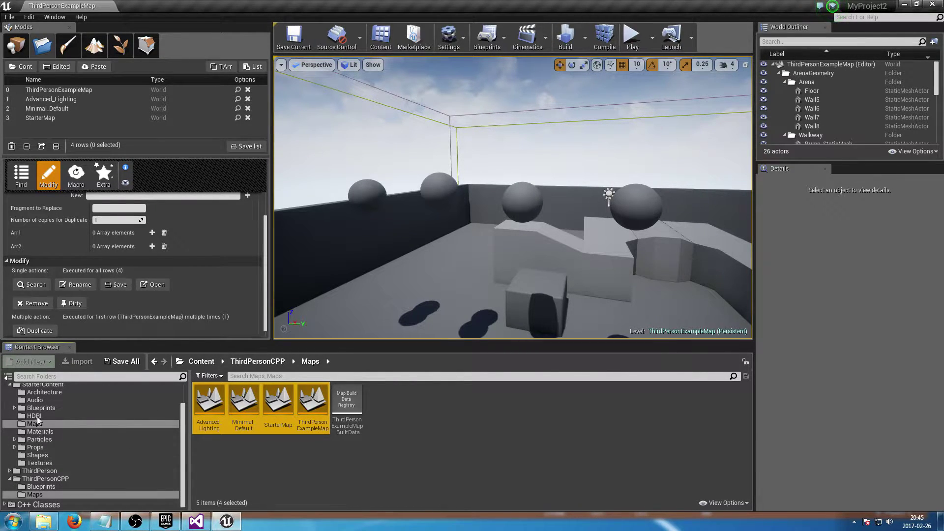
scroll(40, 421, "up", 2)
scroll(42, 432, "down", 2)
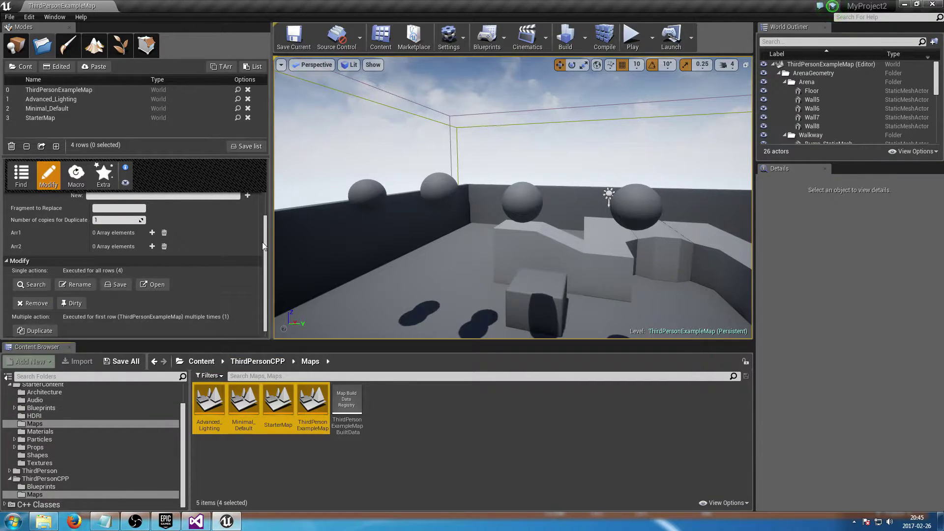
scroll(140, 280, "up", 2)
scroll(141, 280, "up", 1)
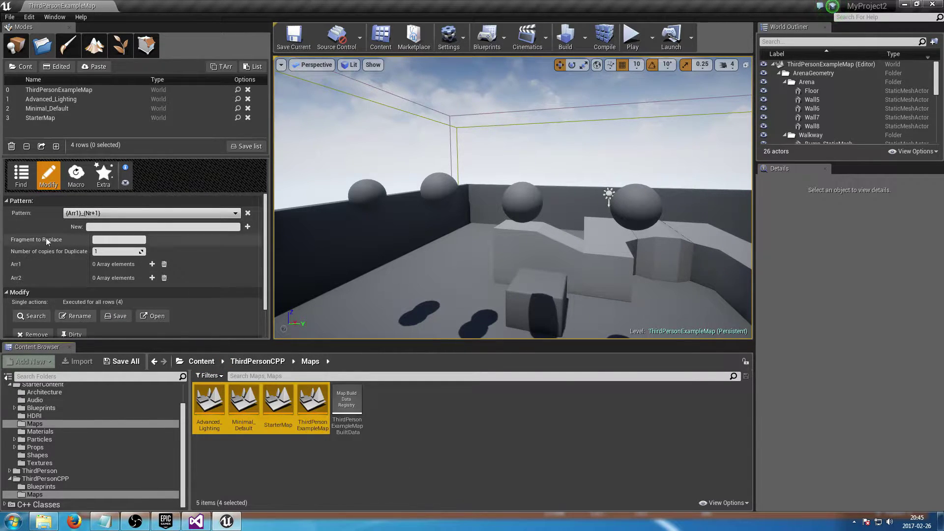
scroll(51, 264, "down", 3)
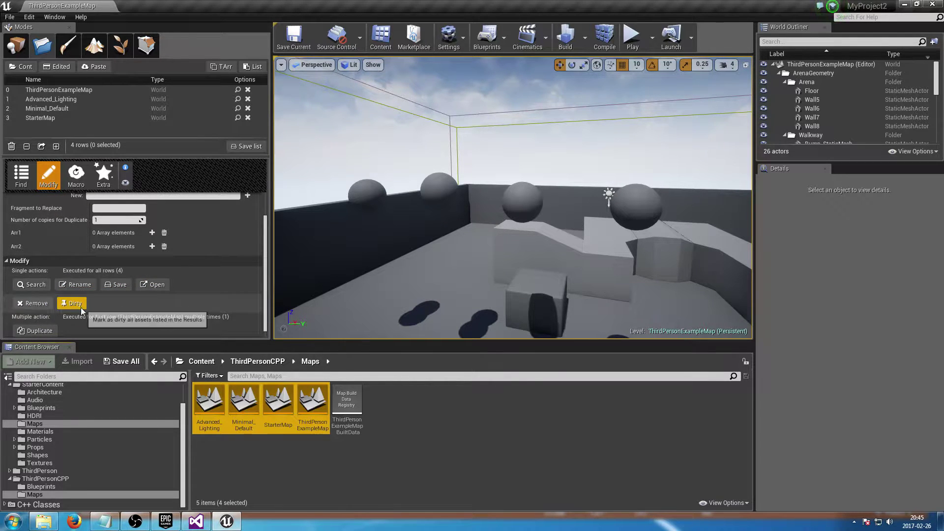
scroll(68, 329, "down", 1)
scroll(176, 308, "up", 3)
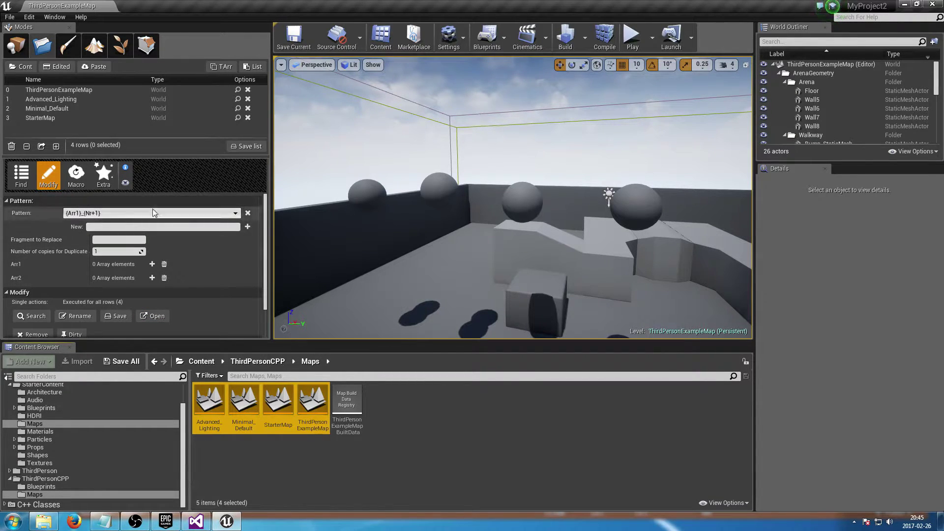
Step: Set the search type to Texture2D and search the Geometry directory
left_click(19, 177)
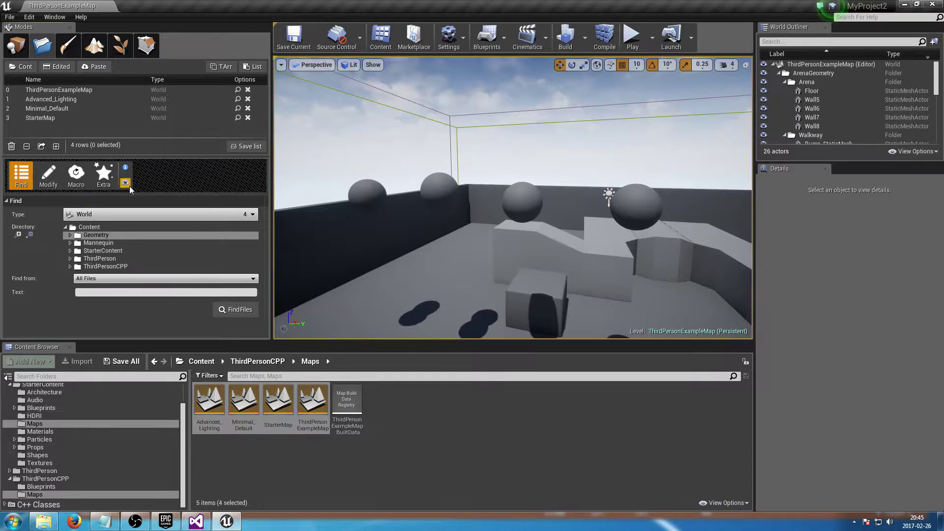
left_click(103, 212)
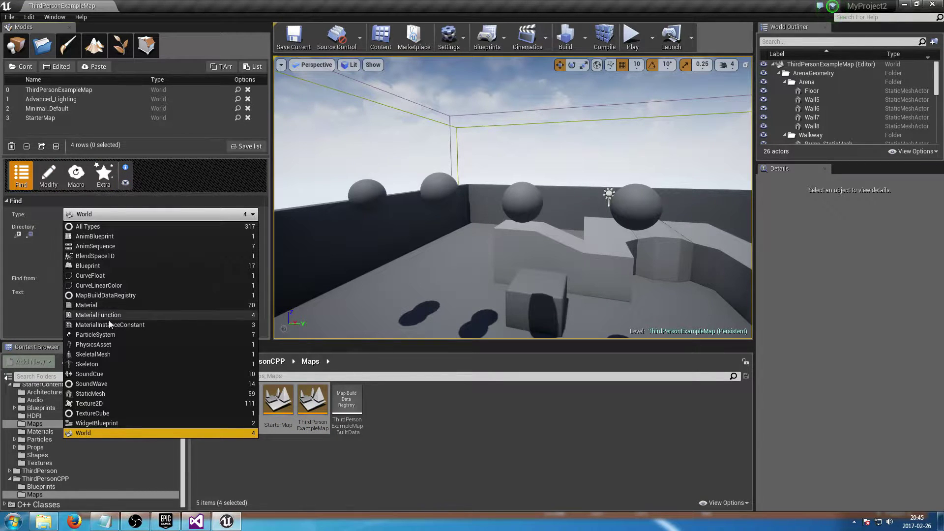
left_click(102, 403)
left_click(232, 312)
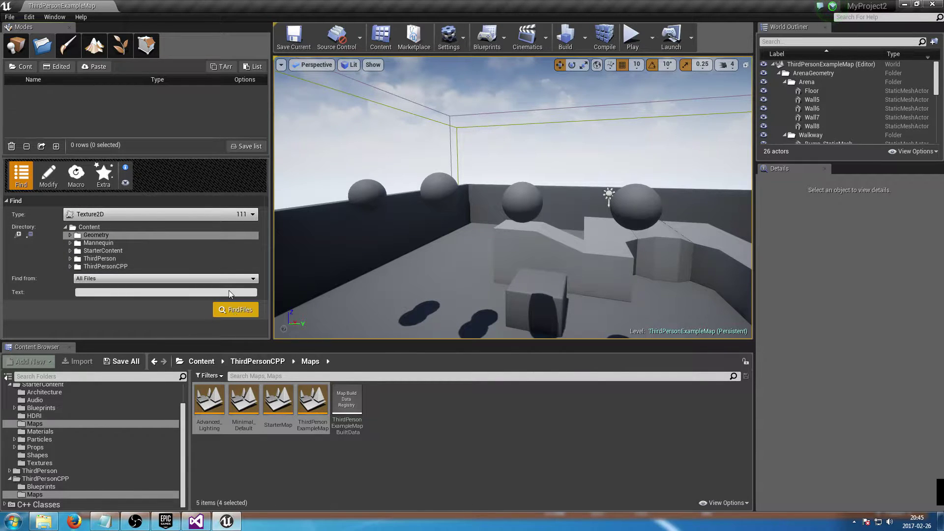
Step: Change the search directory to Content and find all Texture2D assets in it
left_click(87, 229)
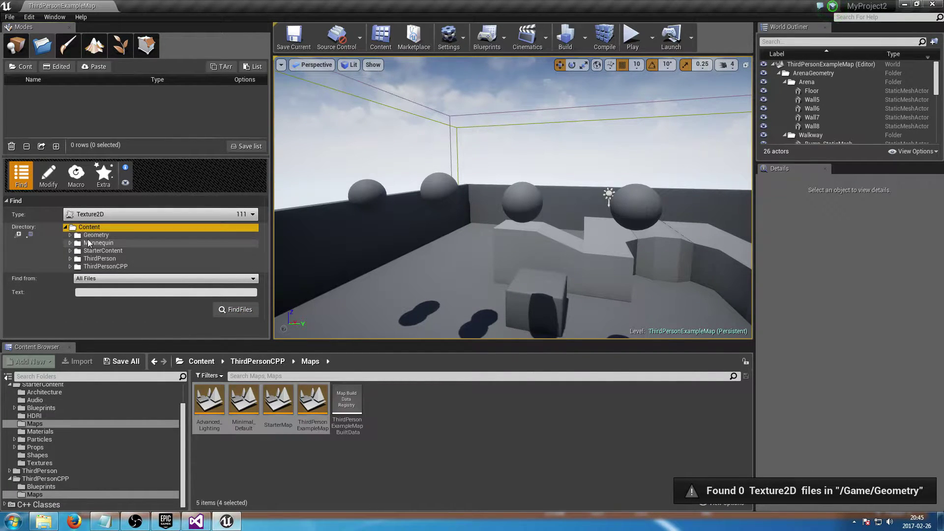
left_click(101, 234)
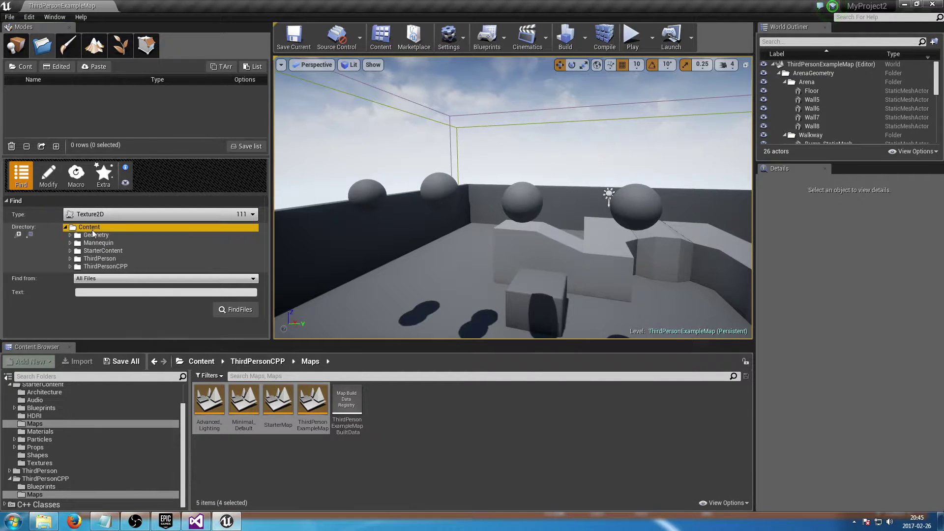
left_click(86, 227)
left_click(233, 309)
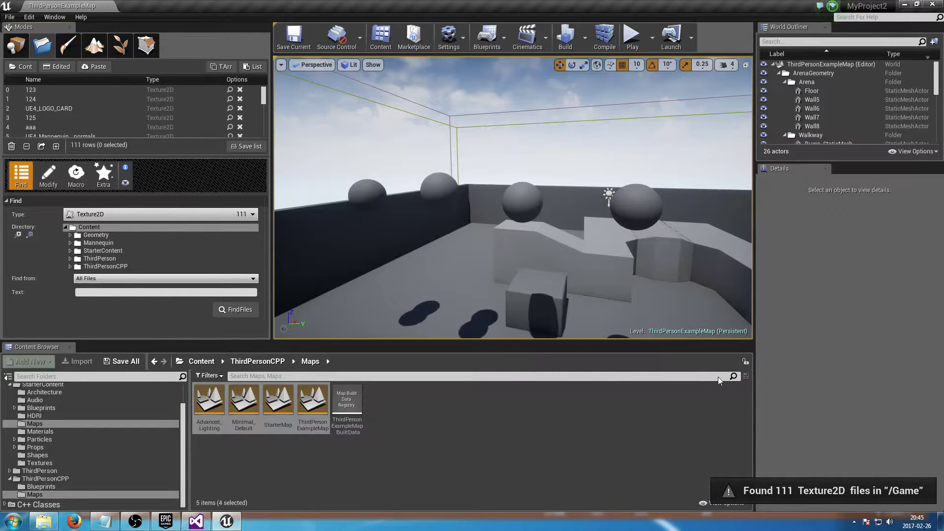
Step: Locate all listed textures in the content browser, look through them, and return to the root Content folder
left_click(43, 174)
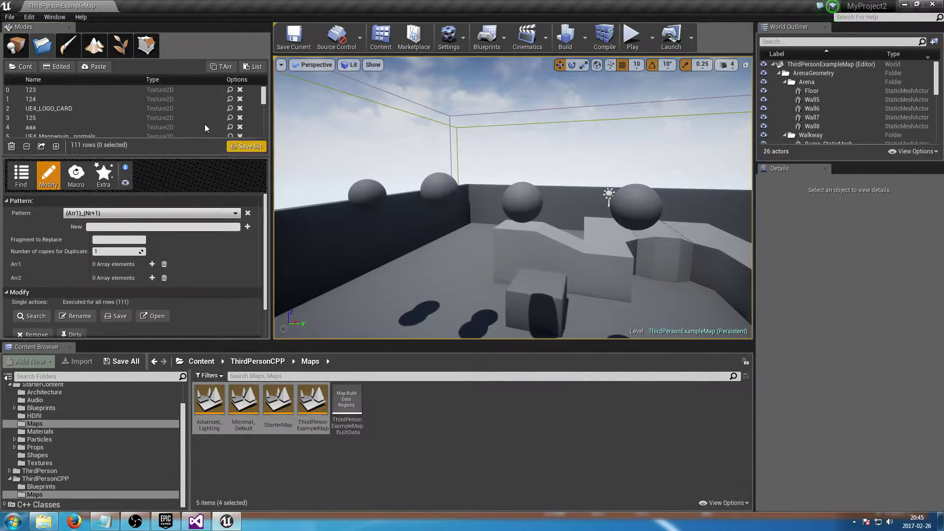
scroll(42, 283, "down", 2)
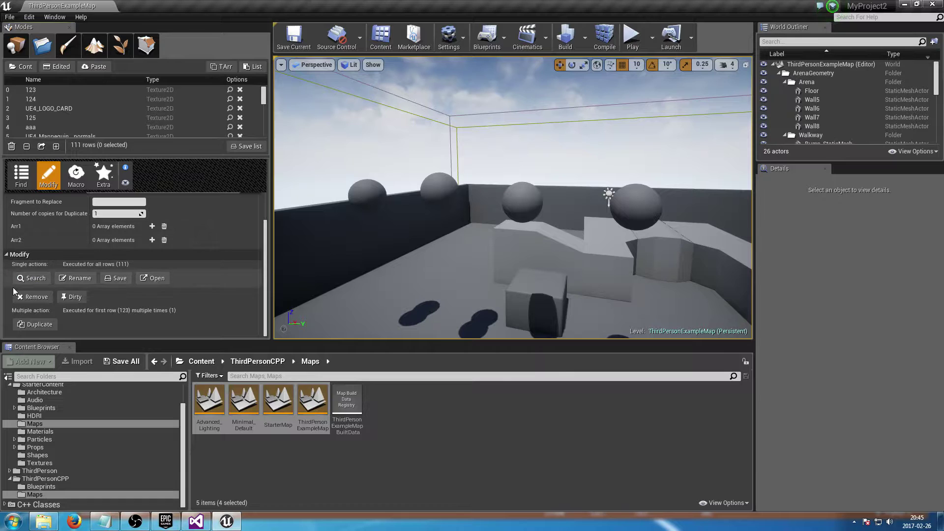
left_click(31, 278)
scroll(349, 425, "down", 10)
left_click_drag(748, 463, 709, 359)
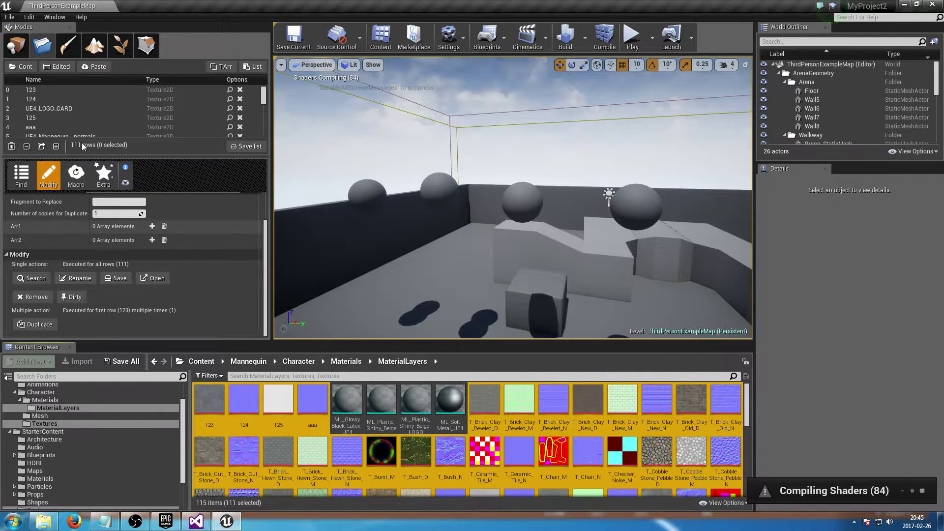
left_click(63, 400)
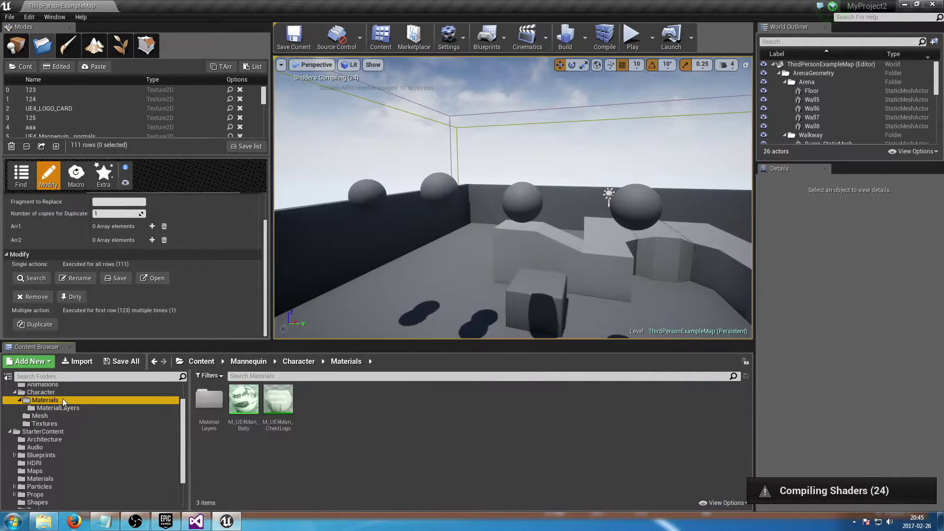
scroll(30, 394, "up", 2)
left_click(30, 389)
Step: Open all listed textures in their editors and load the currently edited assets into the results list
left_click(153, 279)
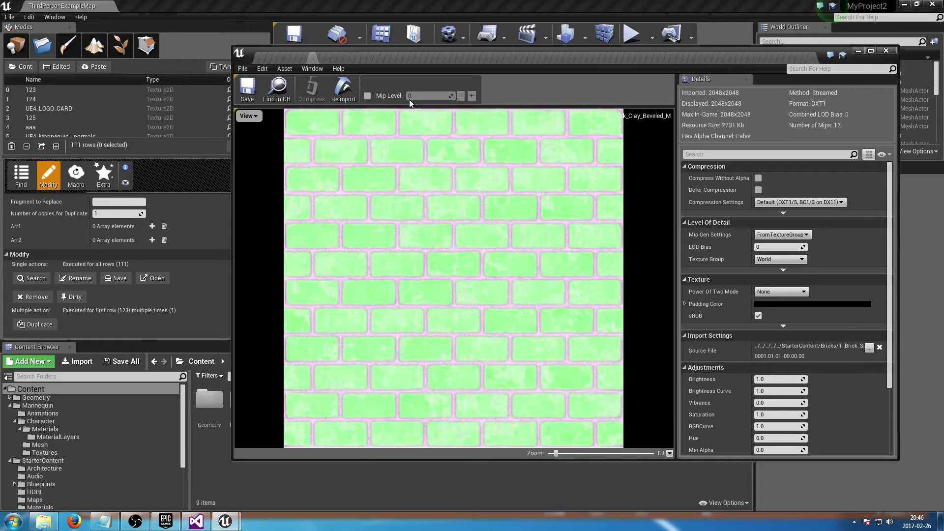
left_click(58, 69)
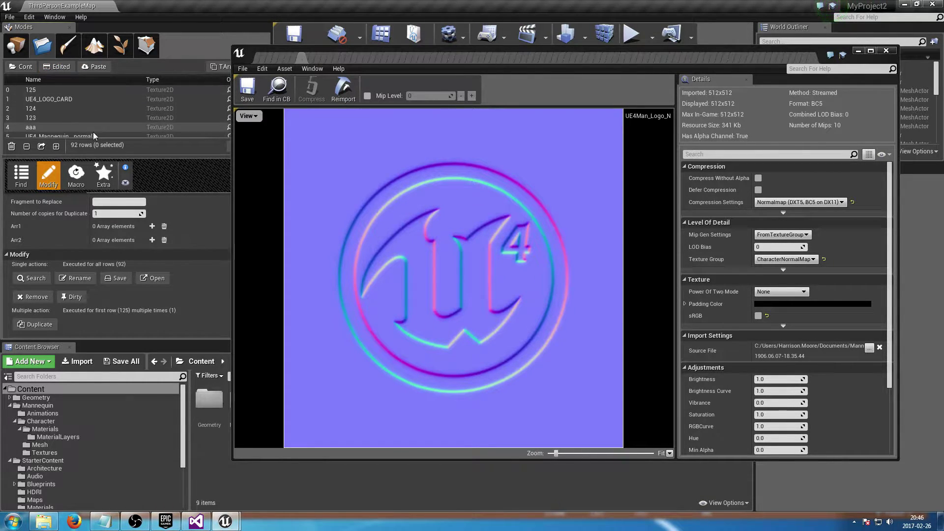
Step: Close the texture editor window and copy all rows of the results as a text list
left_click(886, 52)
left_click(885, 53)
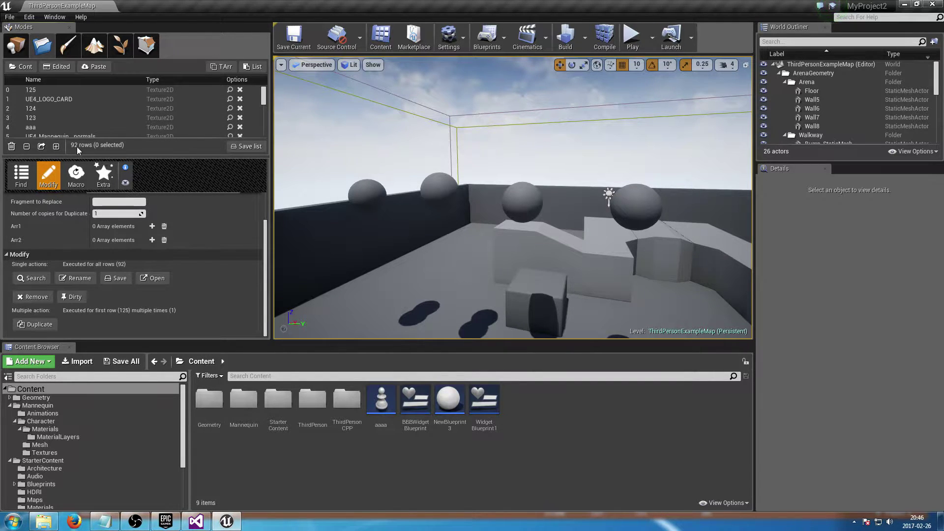
left_click(254, 67)
Step: Open Notepad, paste the copied asset list into it, and enlarge the window to look through the entries
key("super")
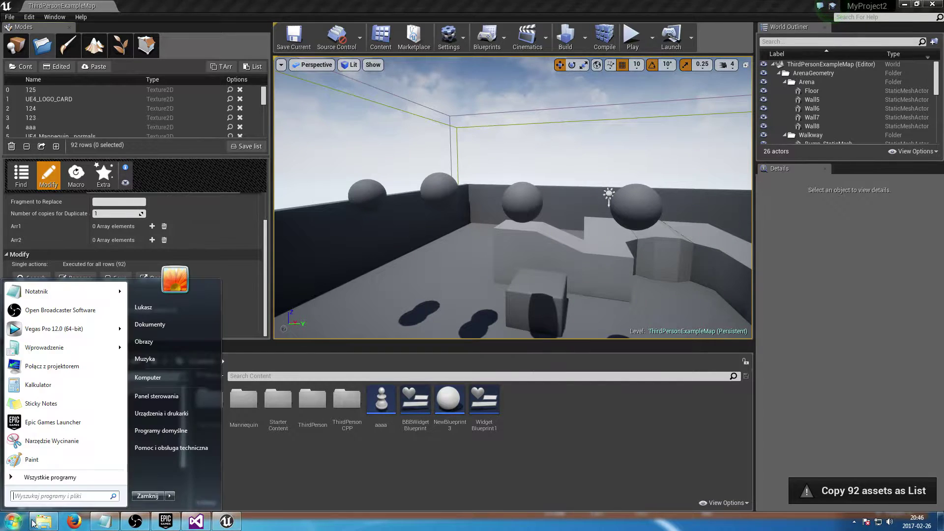
type("not")
key("Return")
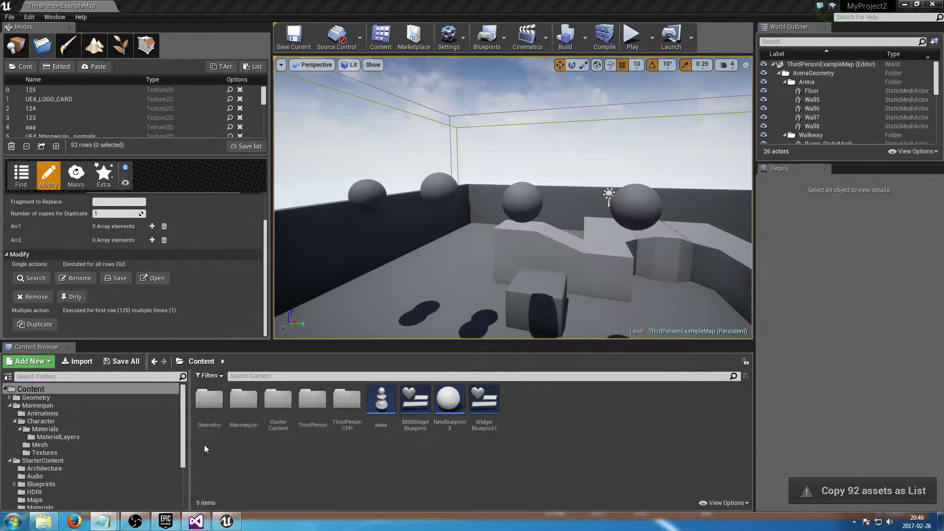
key("ctrl+v")
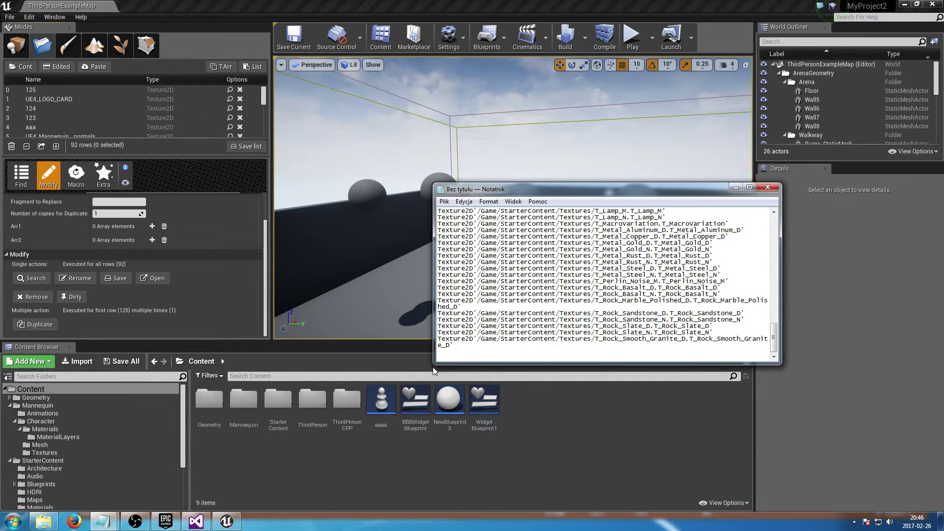
left_click_drag(433, 364, 142, 473)
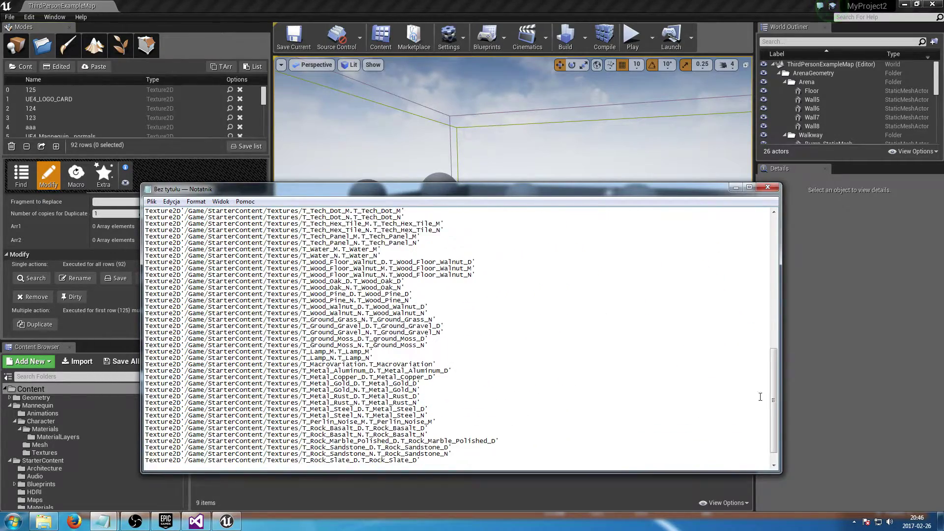
mouse_move(775, 398)
left_mouse_down()
mouse_move(765, 235)
mouse_move(759, 445)
mouse_move(744, 280)
mouse_move(762, 297)
mouse_move(779, 380)
left_mouse_up()
scroll(444, 455, "down", 8)
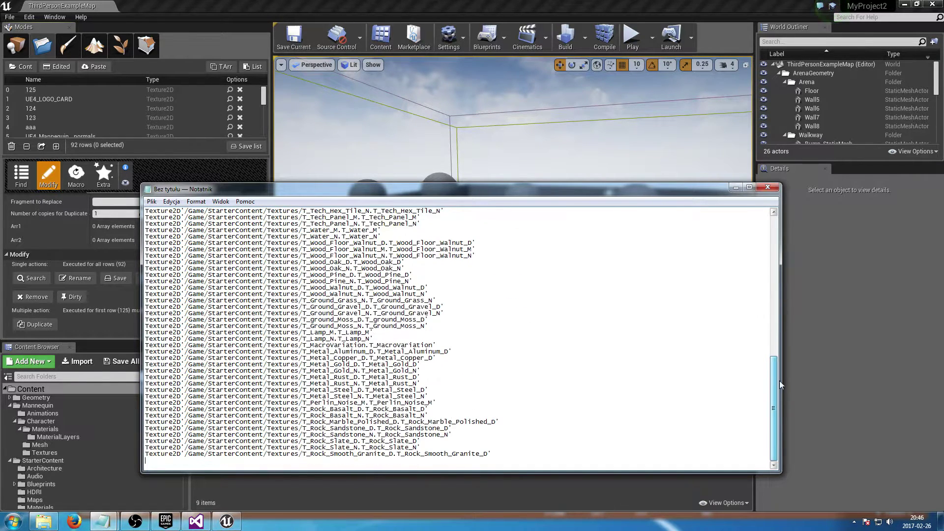
Step: Delete the entries from T_Wood_Floor_Walnut_M to the end, then copy the remaining list and paste it into the plugin's asset rows
left_click_drag(492, 454, 74, 248)
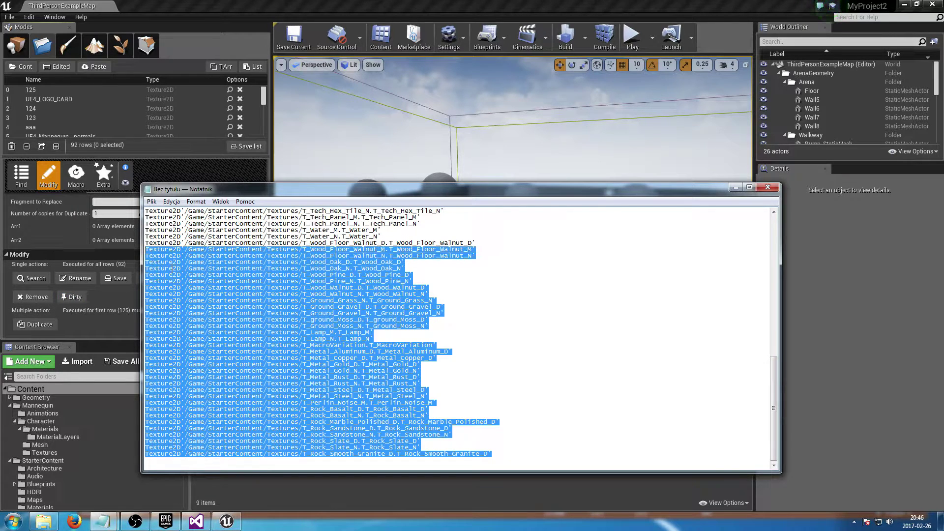
key("Delete")
key("ctrl+a")
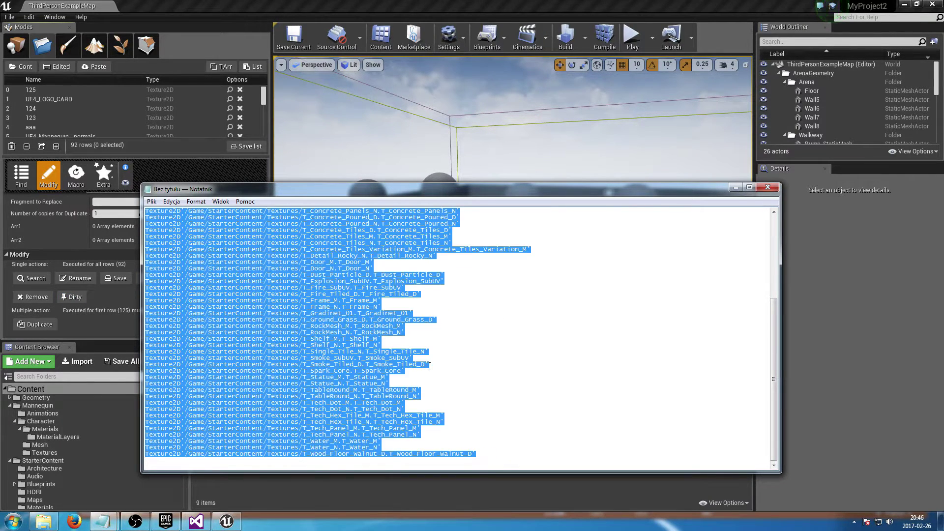
left_click(193, 45)
left_click(95, 66)
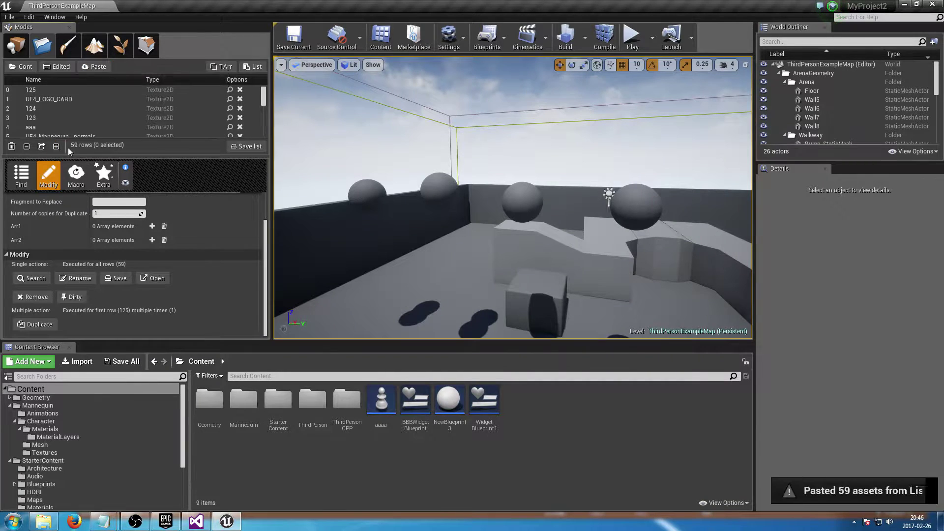
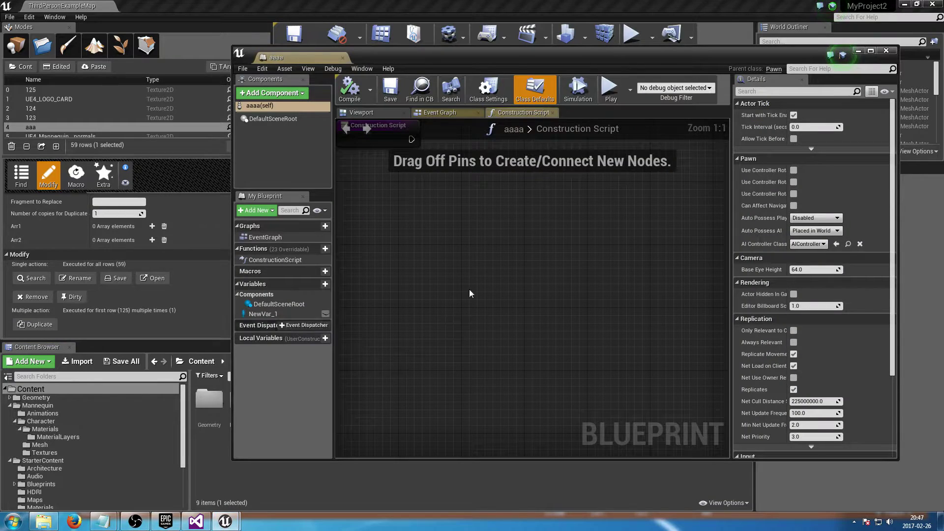
Step: Add a variable to the aaaa blueprint and make it an array of Texture 2D references
left_click_drag(458, 54, 462, 26)
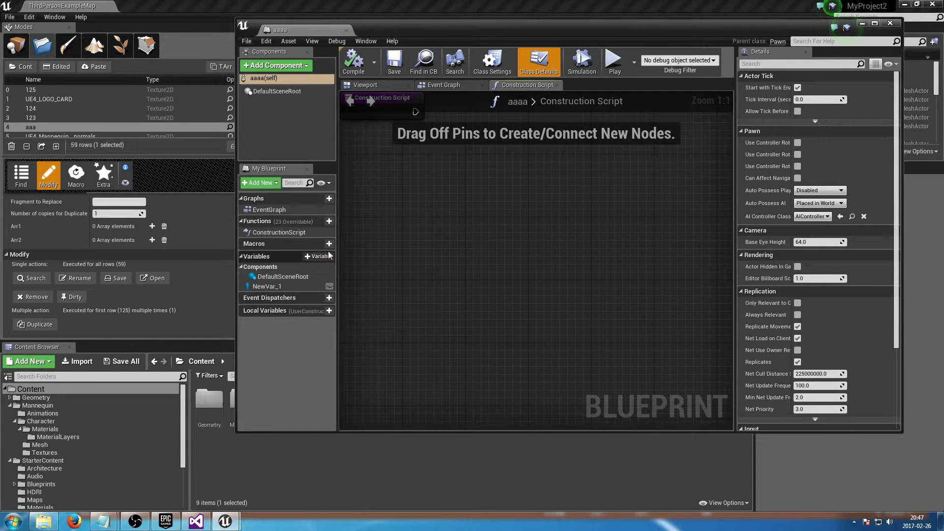
left_click(329, 256)
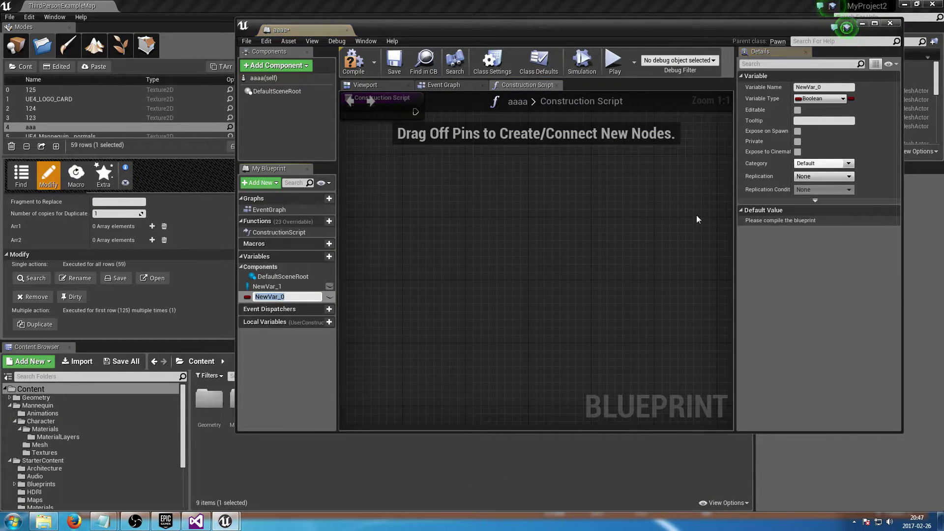
left_click(823, 103)
left_click(820, 99)
type("textu")
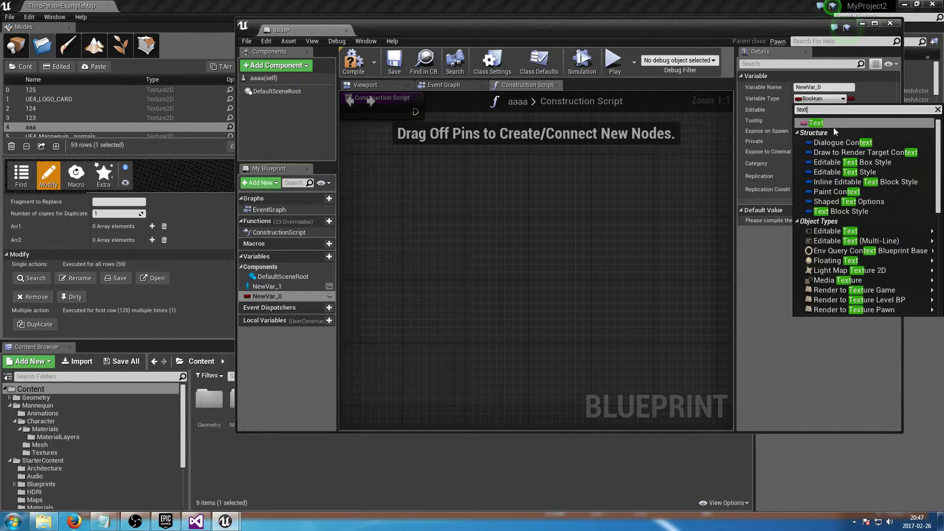
mouse_move(841, 132)
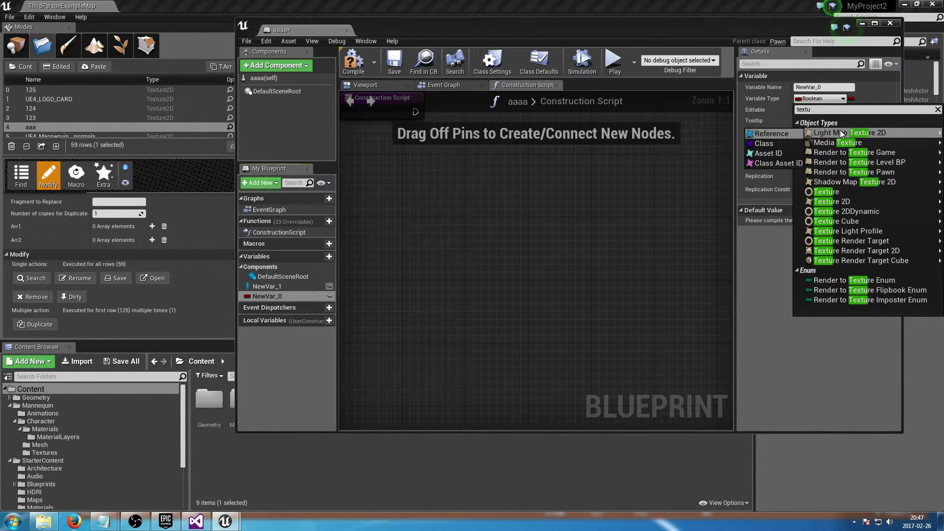
left_click(845, 201)
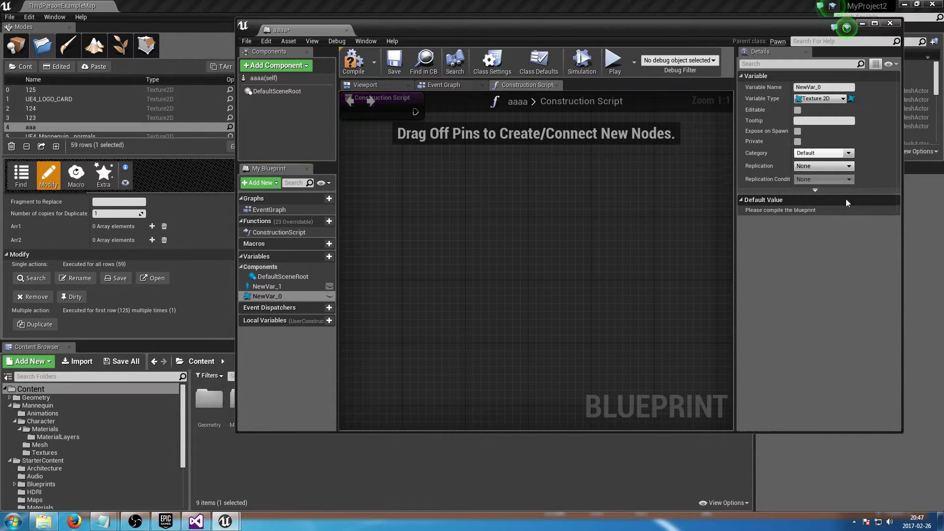
left_click(851, 98)
left_click(850, 115)
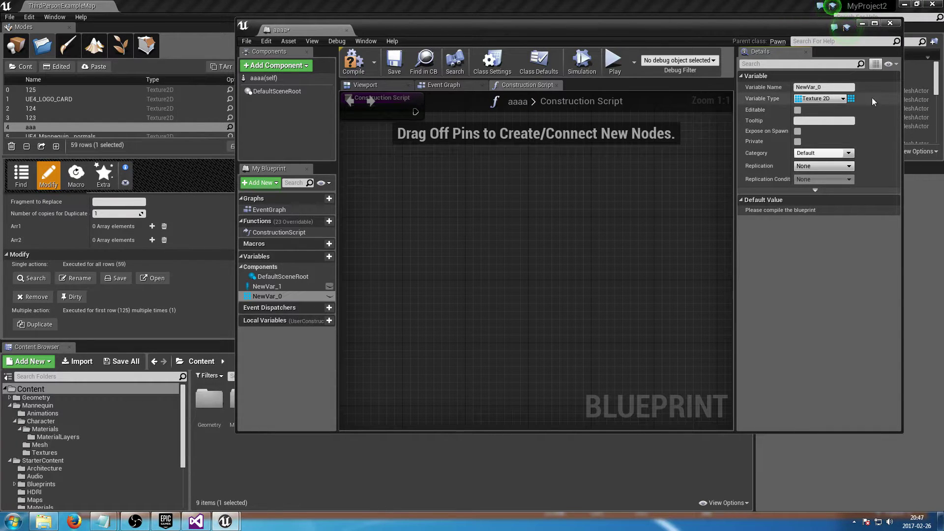
Step: Rename the new array variable as Textures and compile the aaaa blueprint
left_click(353, 63)
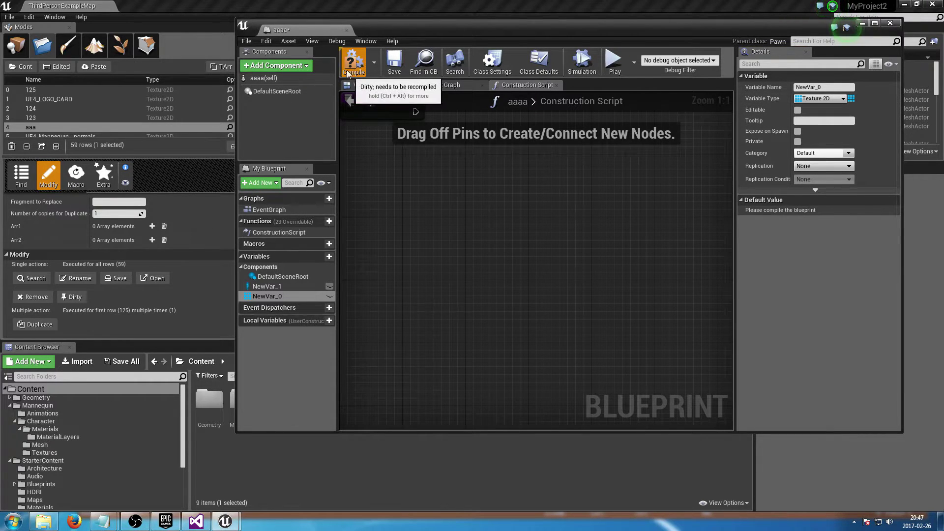
double_click(290, 297)
type("Textures")
key("Return")
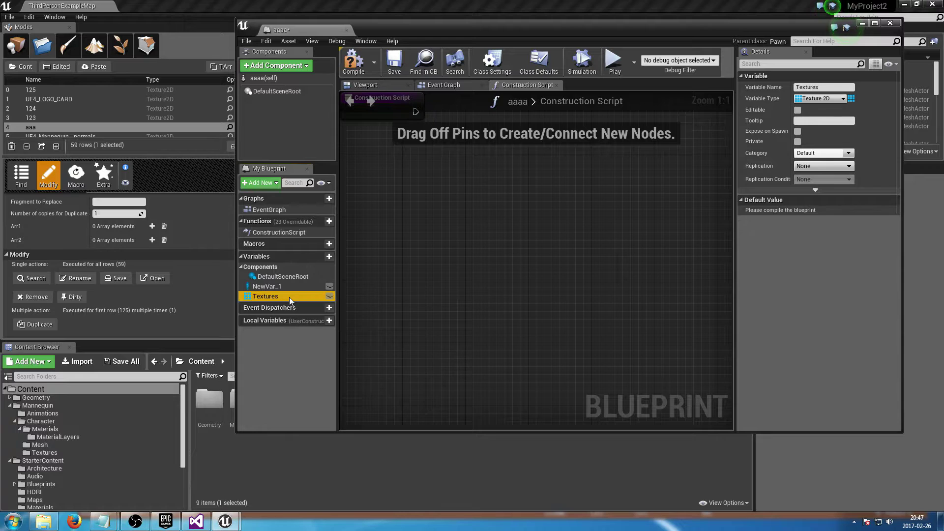
left_click(353, 63)
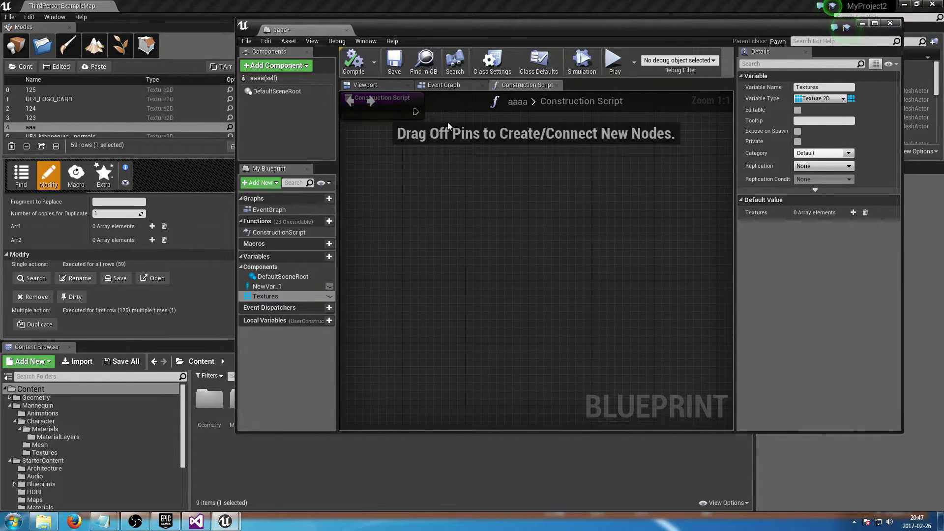
Step: Copy all asset rows as a TArray and paste them into the default value of the Textures variable
left_click_drag(549, 29, 607, 30)
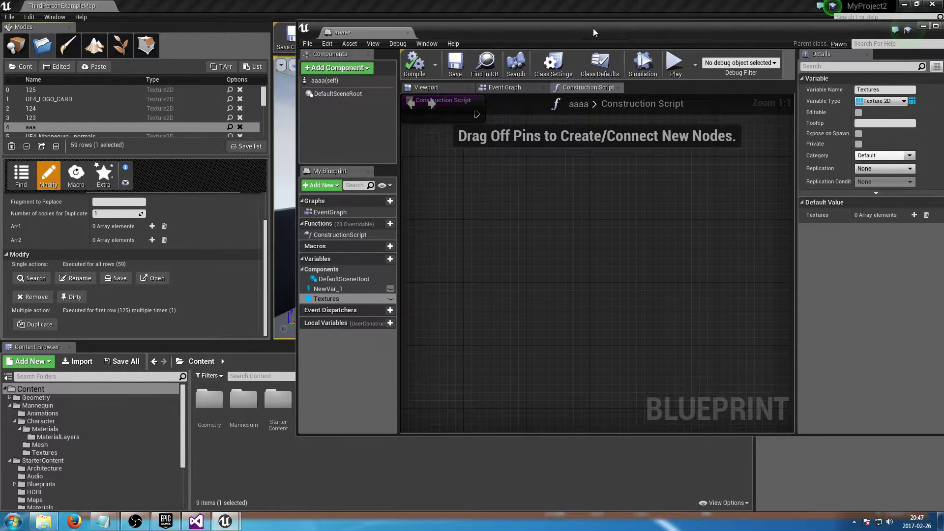
left_click(221, 69)
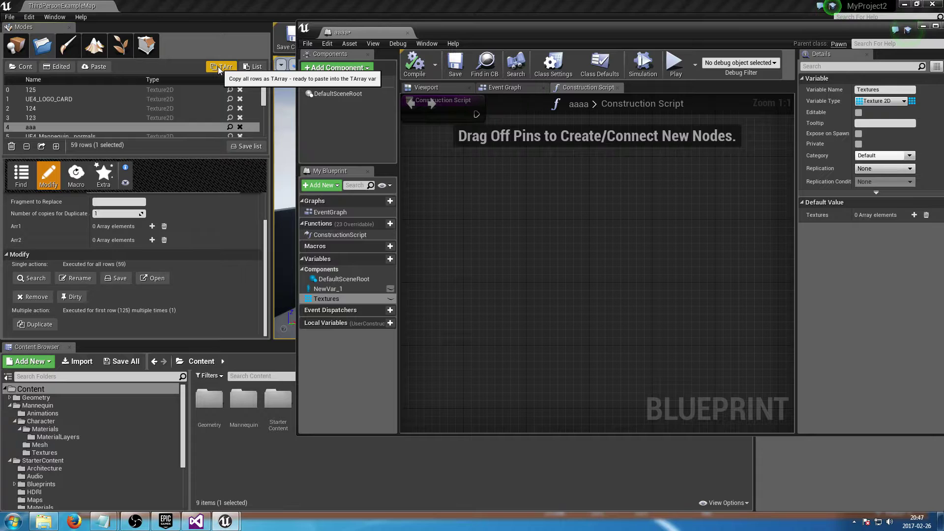
left_click(220, 69)
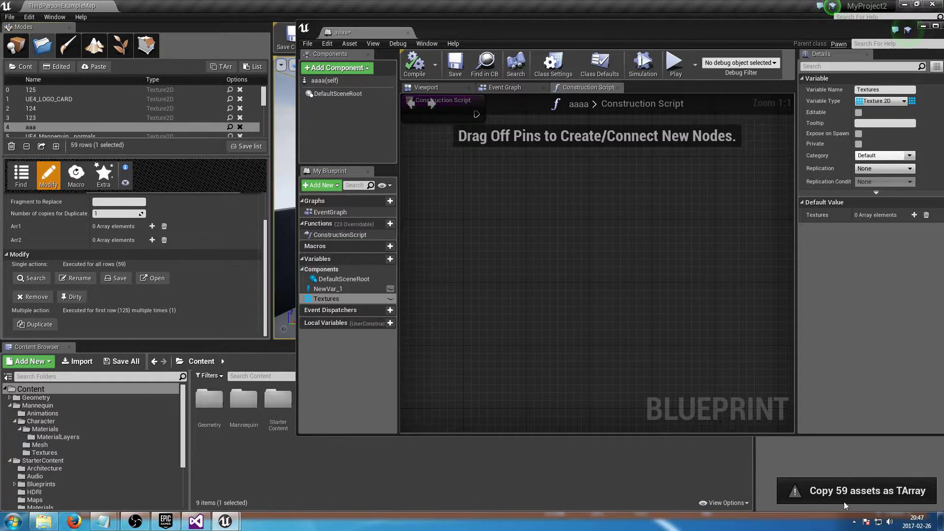
right_click(824, 214)
left_click(836, 235)
left_click_drag(799, 31, 643, 33)
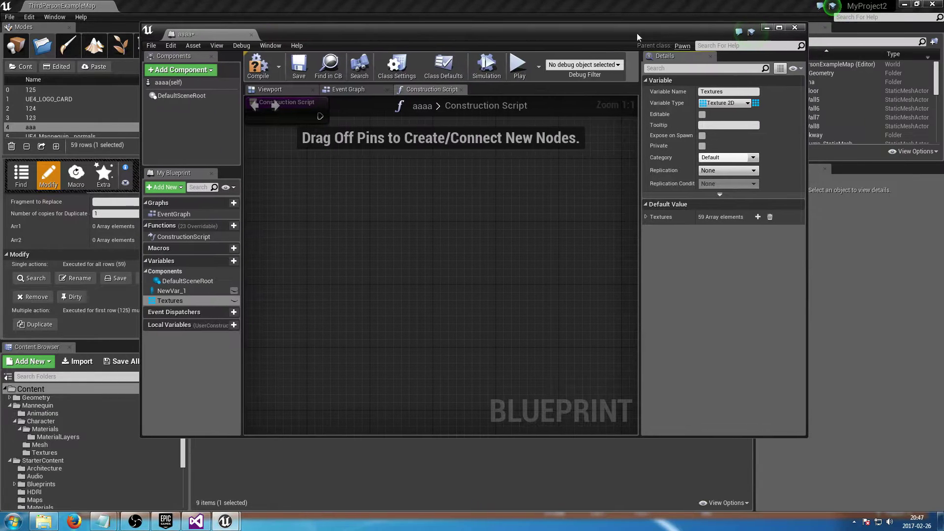
Step: Expand the Textures default value and look through its array elements
left_click(646, 217)
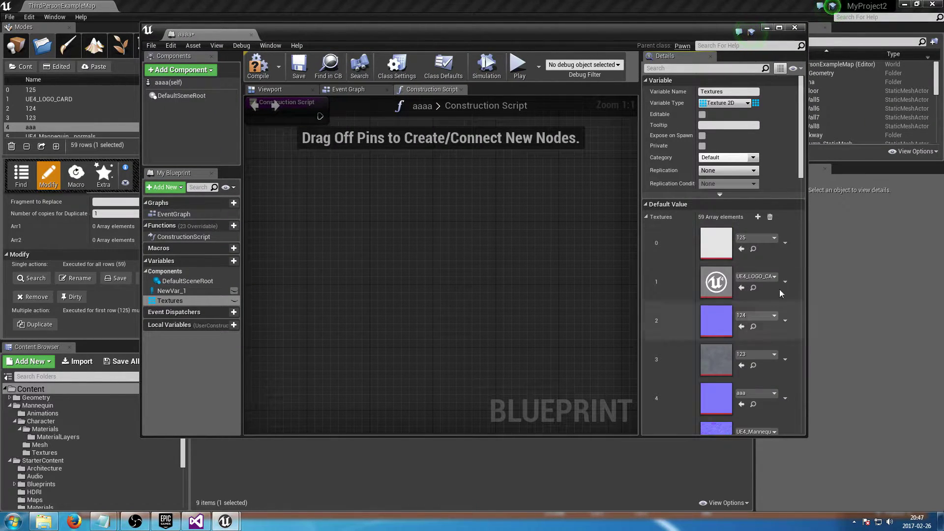
scroll(718, 295, "down", 15)
scroll(783, 205, "up", 18)
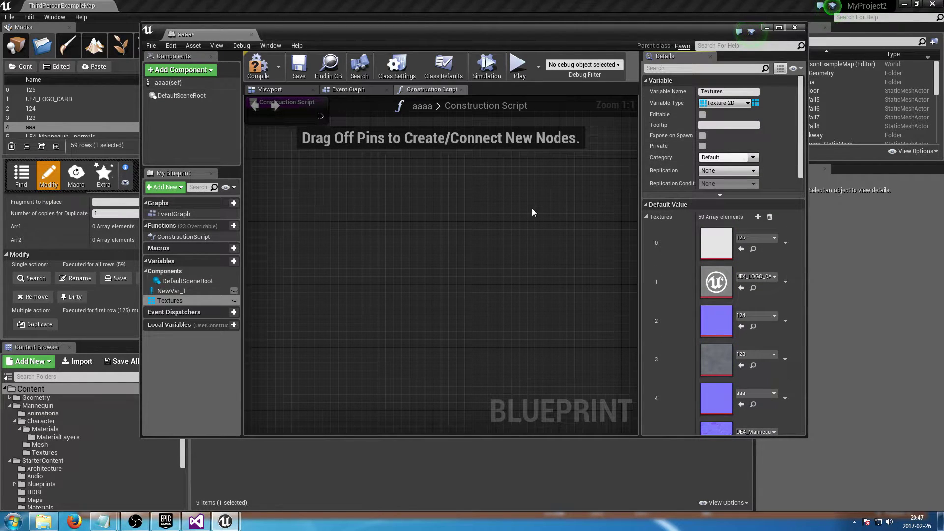
scroll(793, 147, "down", 12)
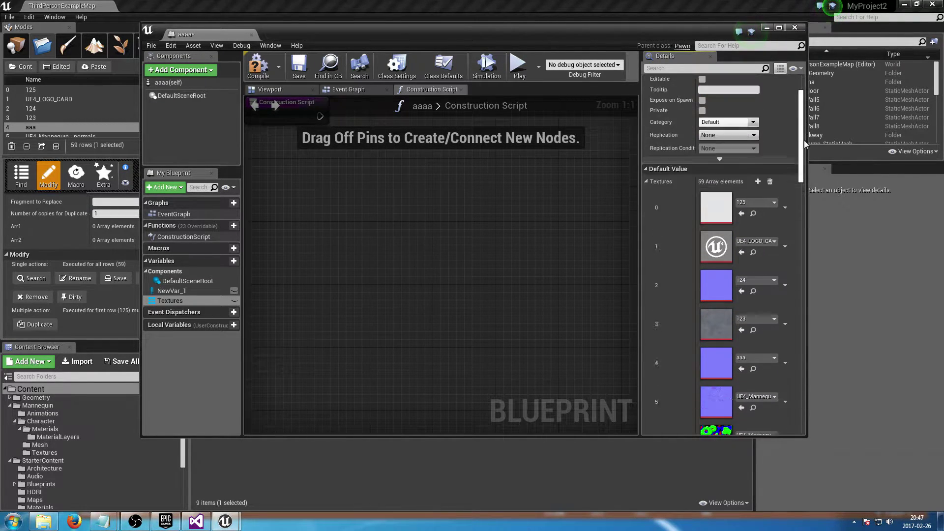
scroll(738, 295, "down", 12)
scroll(689, 310, "up", 5)
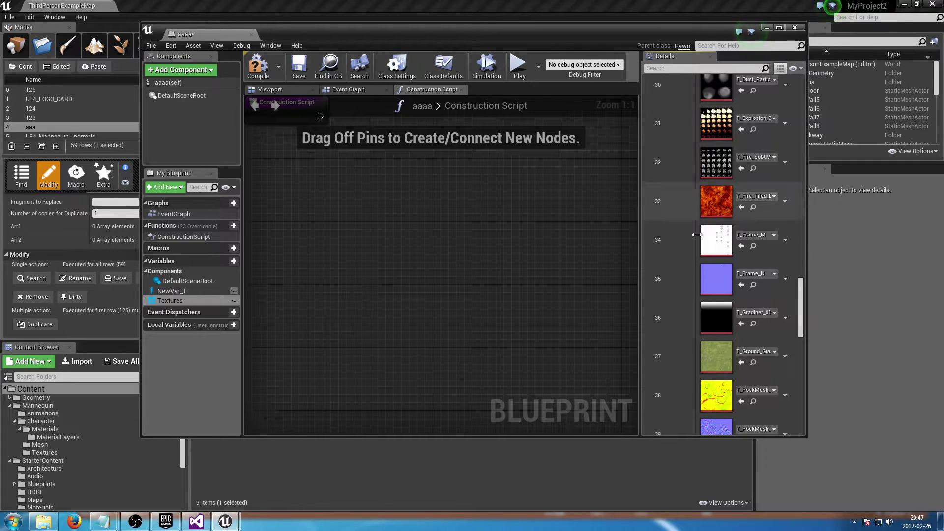
left_click_drag(802, 314, 801, 286)
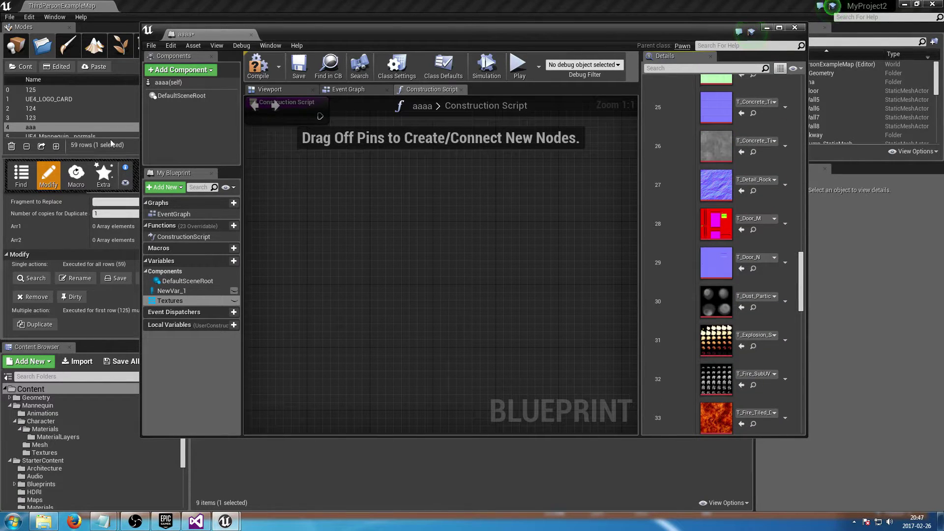
Step: Clear the plugin's asset rows and refill them with a copy of the Textures array's default value
left_click_drag(309, 25, 426, 33)
left_click(11, 147)
scroll(843, 169, "up", 20)
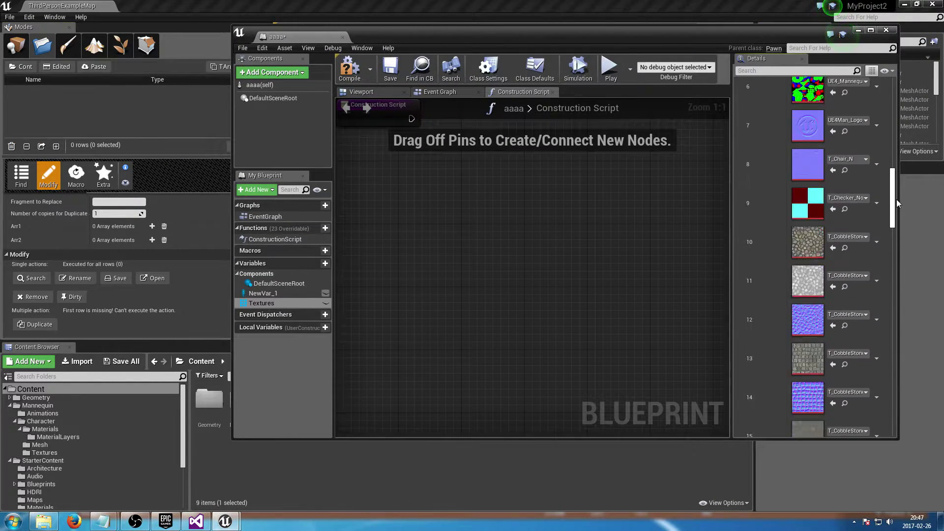
right_click(752, 178)
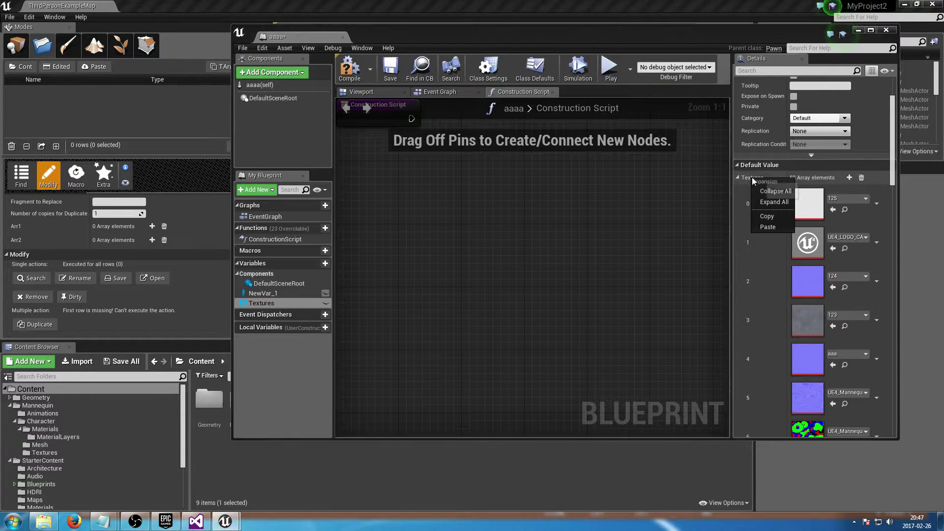
left_click(765, 225)
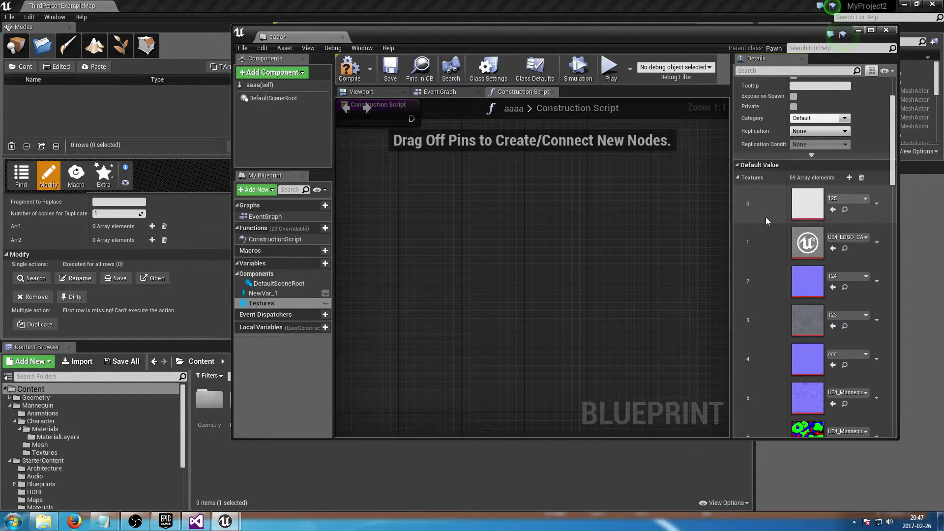
left_click(98, 67)
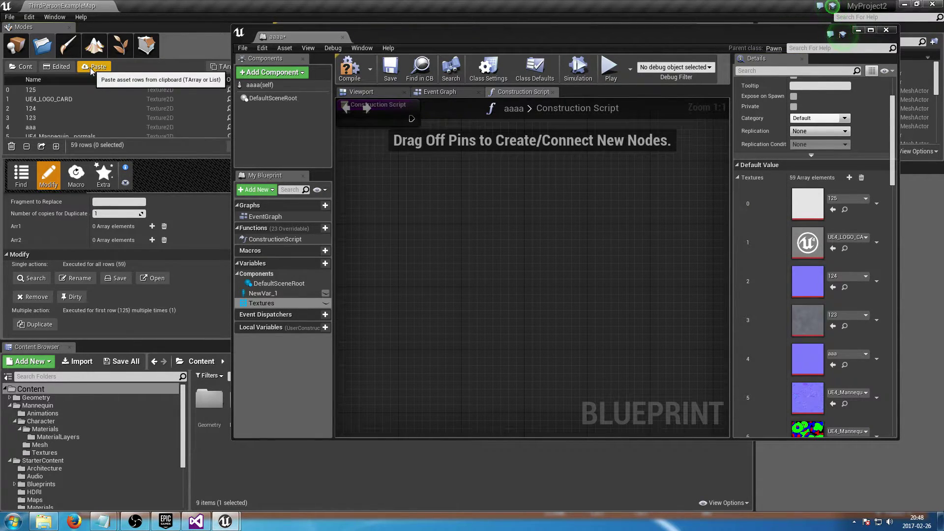
Step: Return to the main editor window, enlarge the asset list, and look through the pasted texture rows
left_click(824, 467)
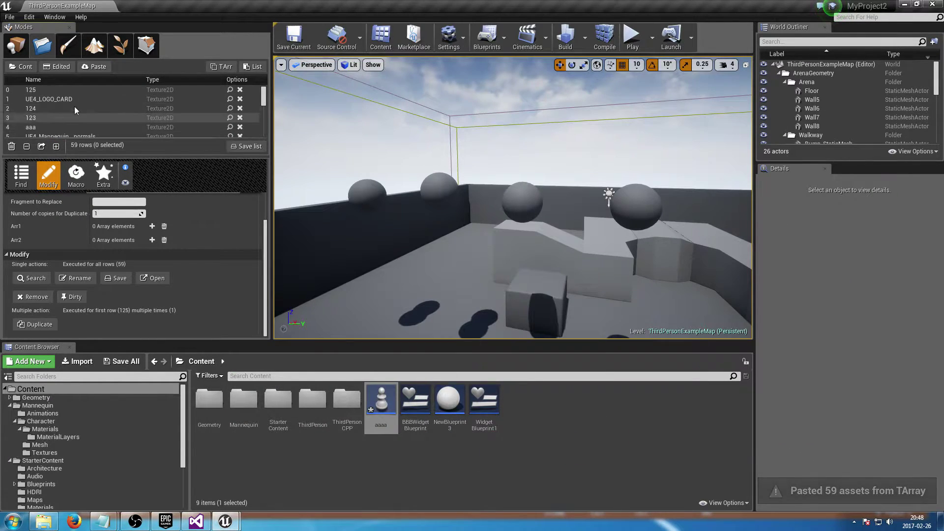
left_click_drag(211, 158, 211, 309)
left_click(256, 155)
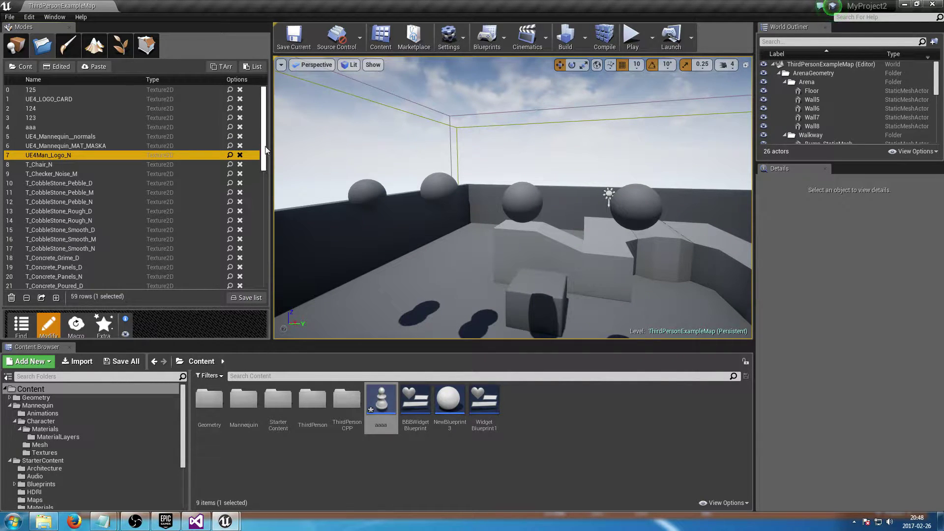
scroll(148, 187, "down", 3)
scroll(147, 187, "up", 2)
left_click(64, 190)
scroll(112, 214, "down", 4)
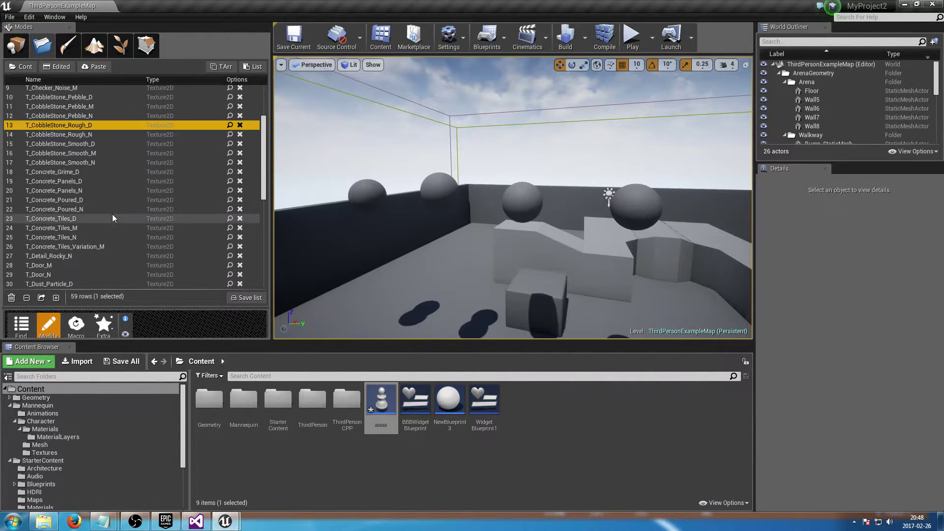
Step: Remove the rows T_CobbleStone_Pebble_D through T_CobbleStone_Smooth_N from the plugin's asset list
scroll(85, 149, "up", 2)
left_click(74, 128)
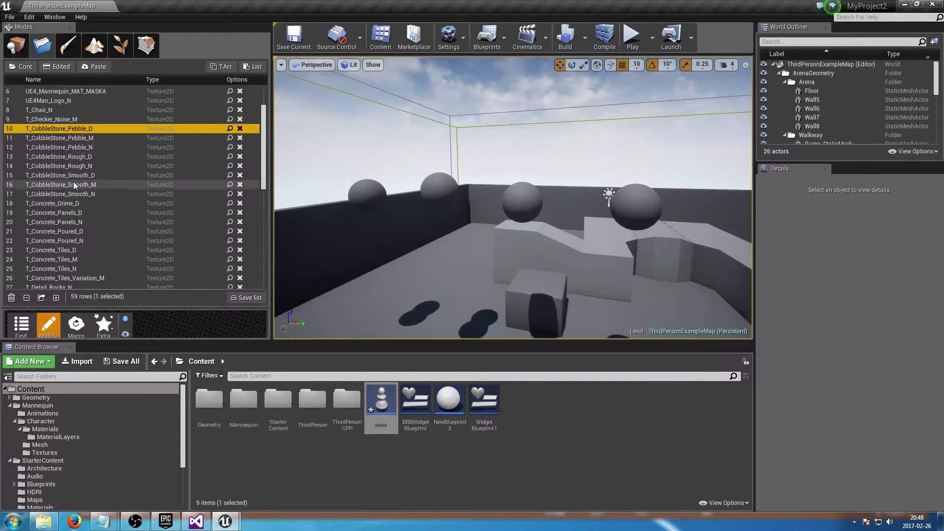
left_click(72, 193, "shift")
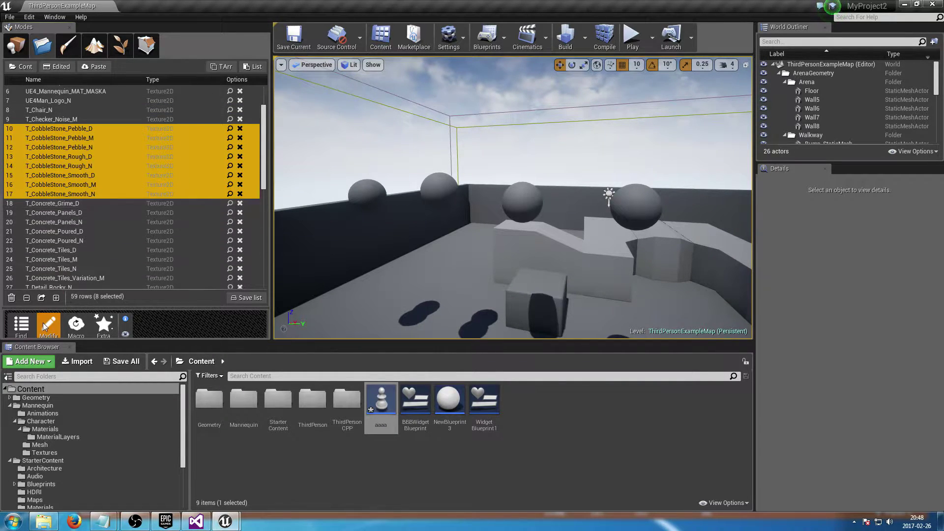
left_click(26, 298)
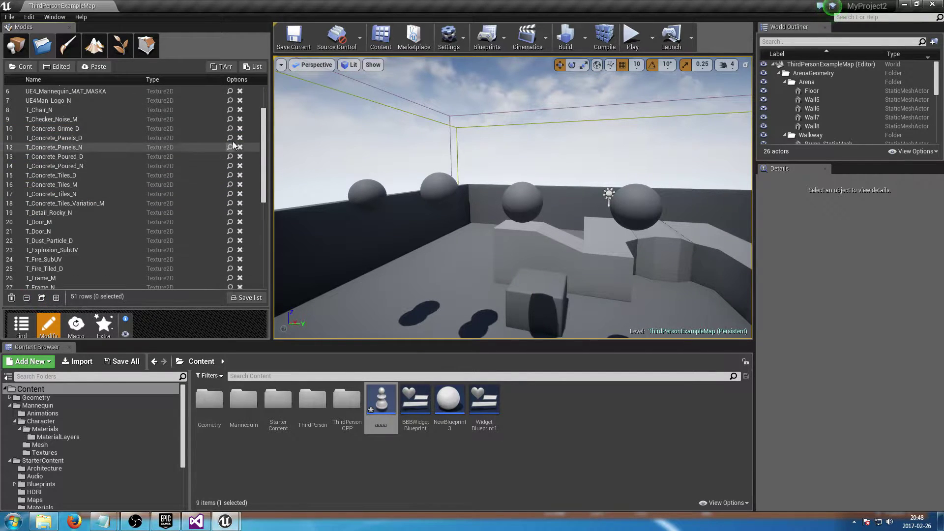
Step: Reduce the asset list to only the rows from T_Concrete_Grime_D to the last one, the wood floor texture
scroll(266, 171, "down", 3)
left_click_drag(265, 171, 266, 255)
left_click_drag(270, 222, 267, 109)
left_click(43, 184)
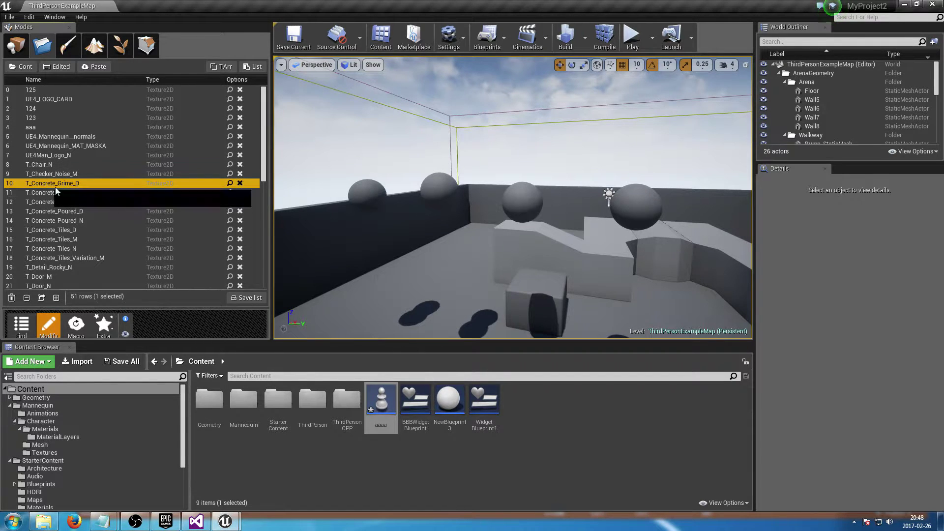
scroll(79, 246, "down", 10)
left_click(81, 284, "shift")
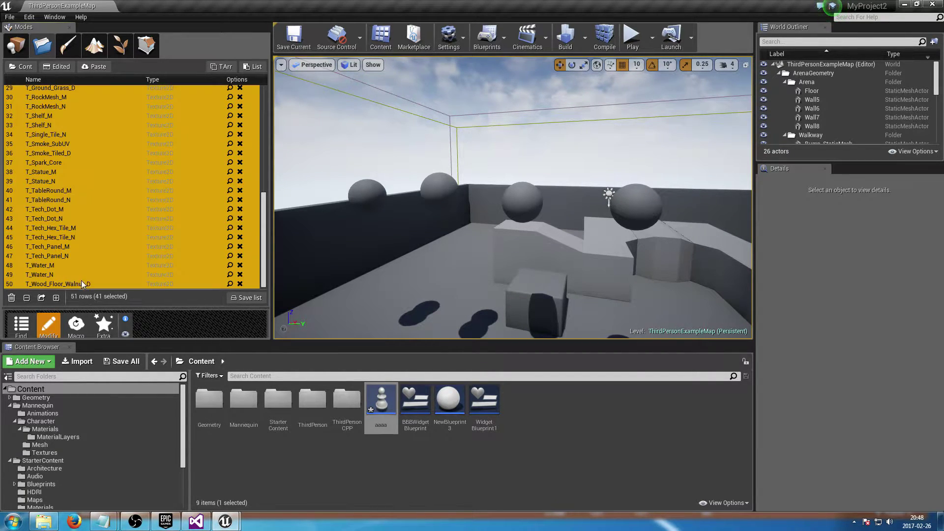
left_click_drag(265, 227, 267, 120)
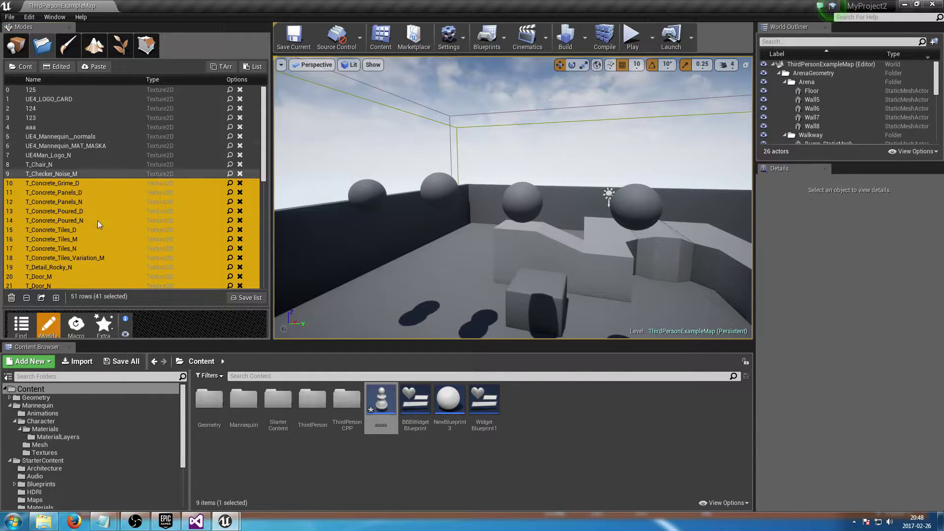
left_click(41, 299)
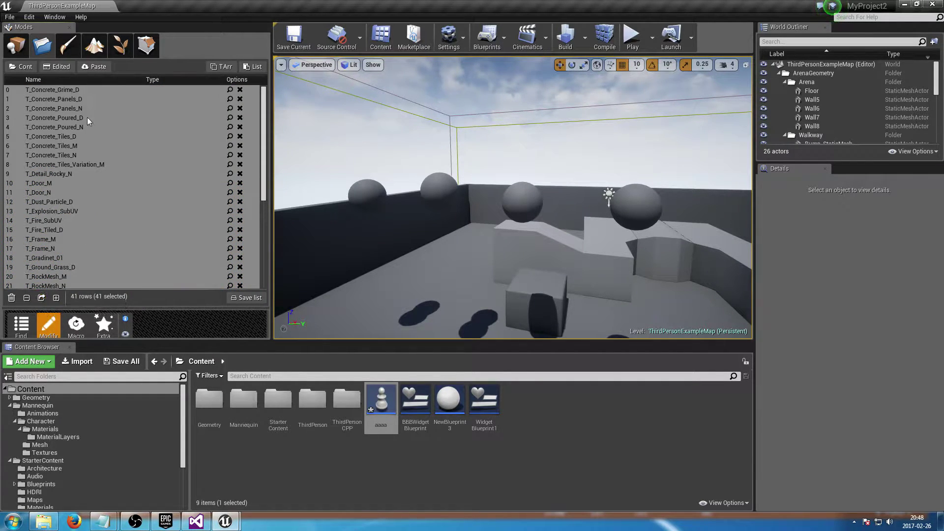
Step: Copy all remaining rows as a TArray and paste them into the Textures default value of the aaaa Blueprint
left_click(67, 90)
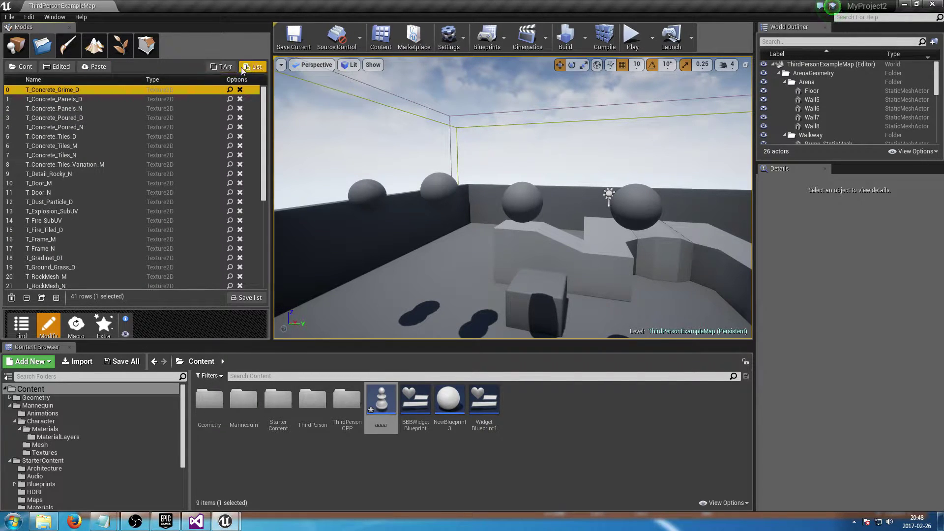
left_click(225, 67)
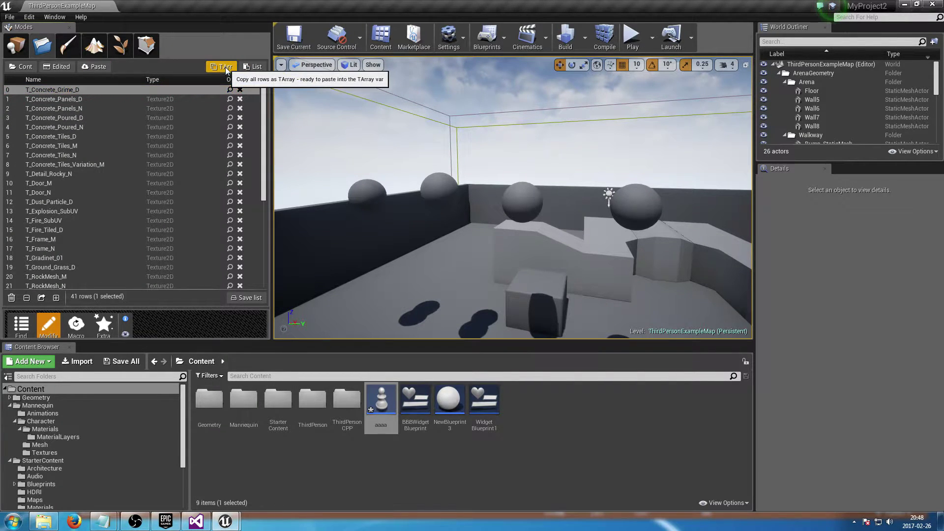
double_click(381, 402)
right_click(763, 178)
left_click(780, 230)
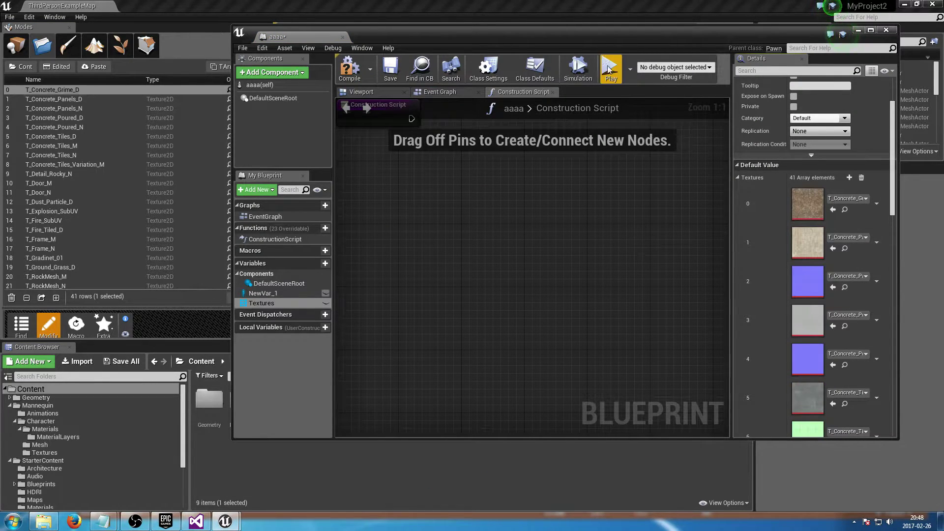
Step: Move the Blueprint window off the asset list and select the rows T_Concrete_Tiles_D through T_Fire_Tiled_D
left_click_drag(576, 40, 627, 48)
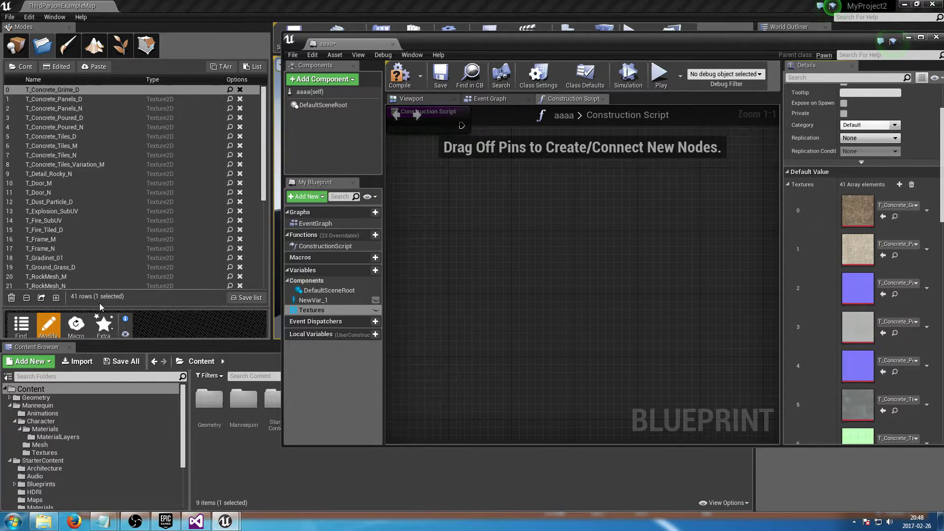
left_click(90, 137)
left_click(89, 231, "shift")
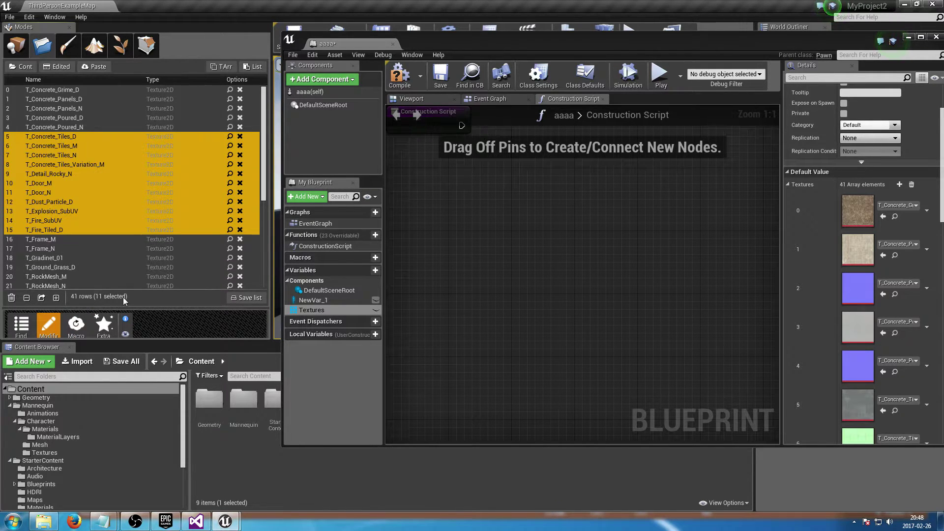
Step: Collapse the Textures array elements in the default value and close the Blueprint editor window
left_click_drag(821, 38, 635, 46)
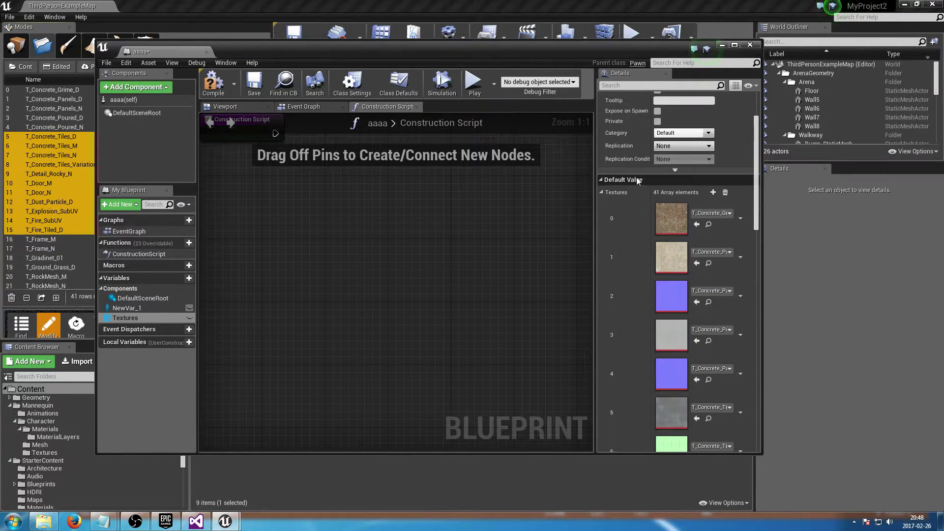
left_click_drag(757, 179, 612, 194)
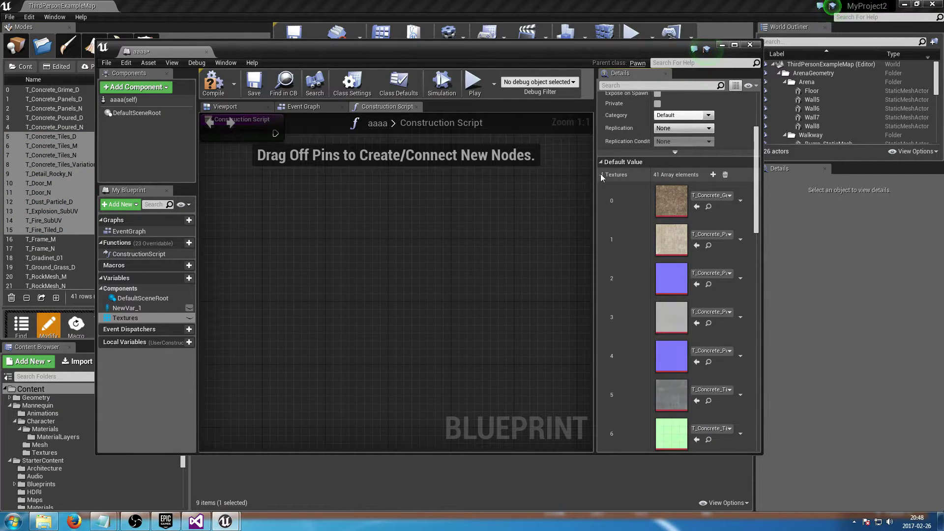
left_click(600, 174)
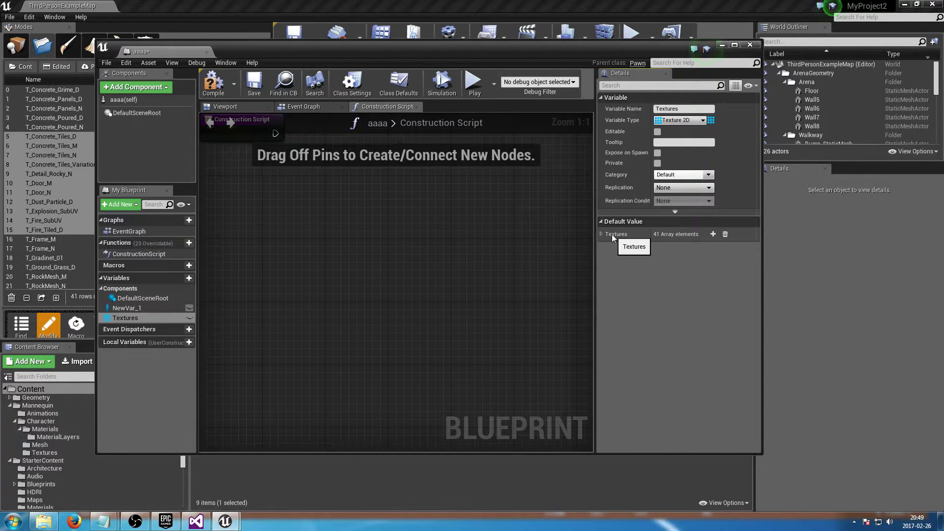
left_click(751, 45)
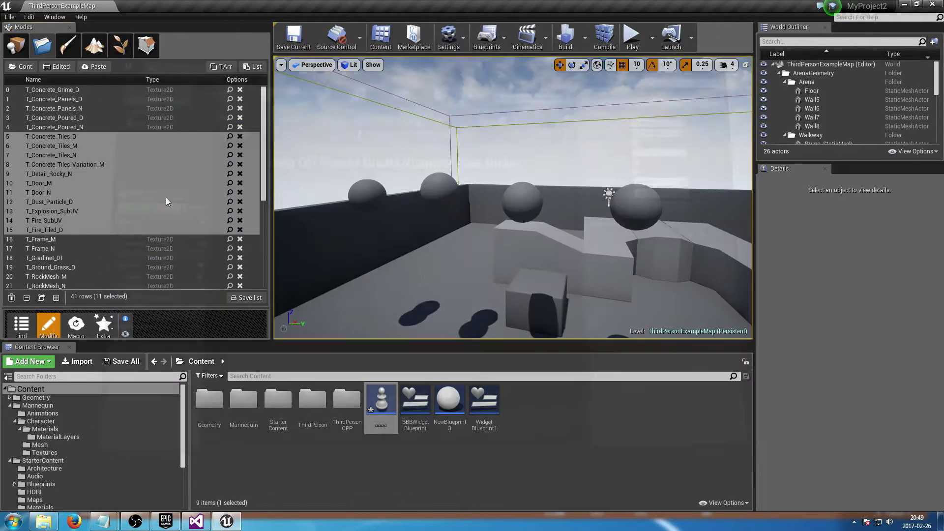
Step: Show the plugin's Find section and load BBBWidgetBlueprint and WidgetBlueprint1 from the Content folder into the asset list
left_click(185, 119)
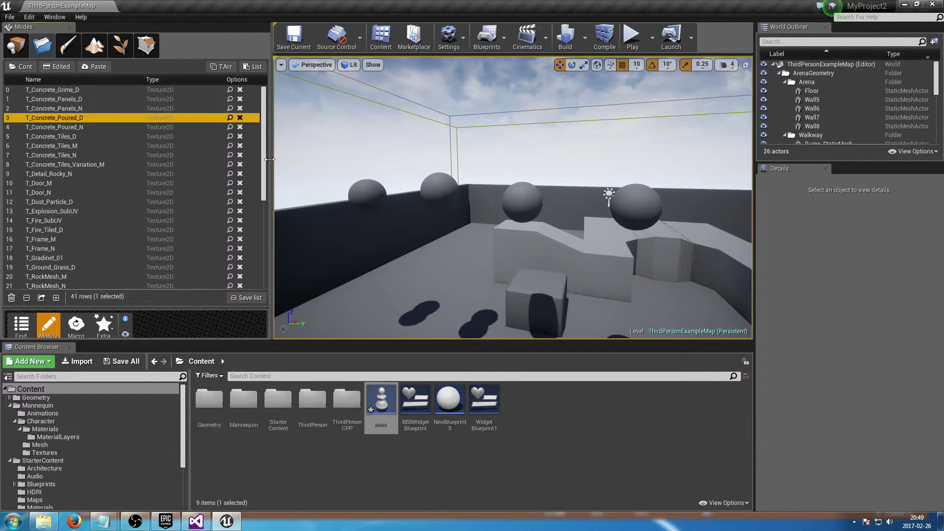
left_click(22, 66)
left_click(21, 66)
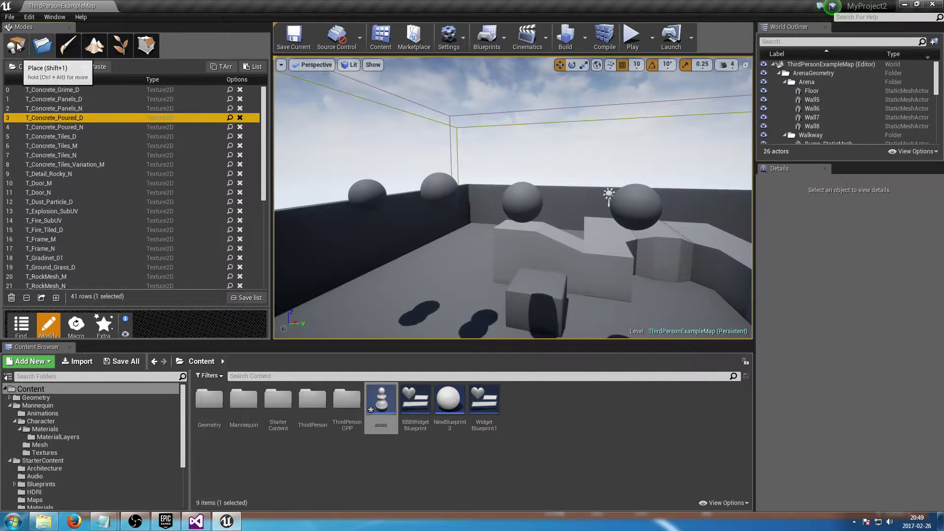
left_click(21, 326)
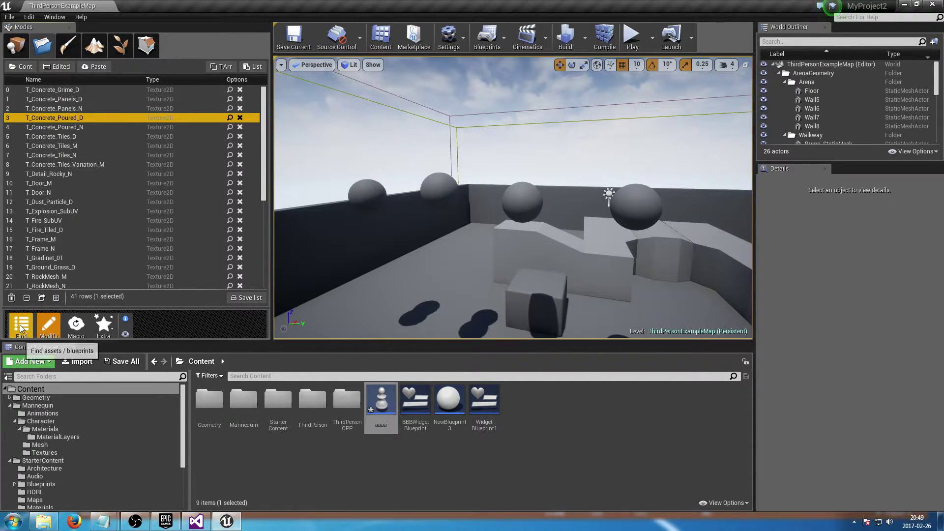
left_click_drag(150, 307, 148, 193)
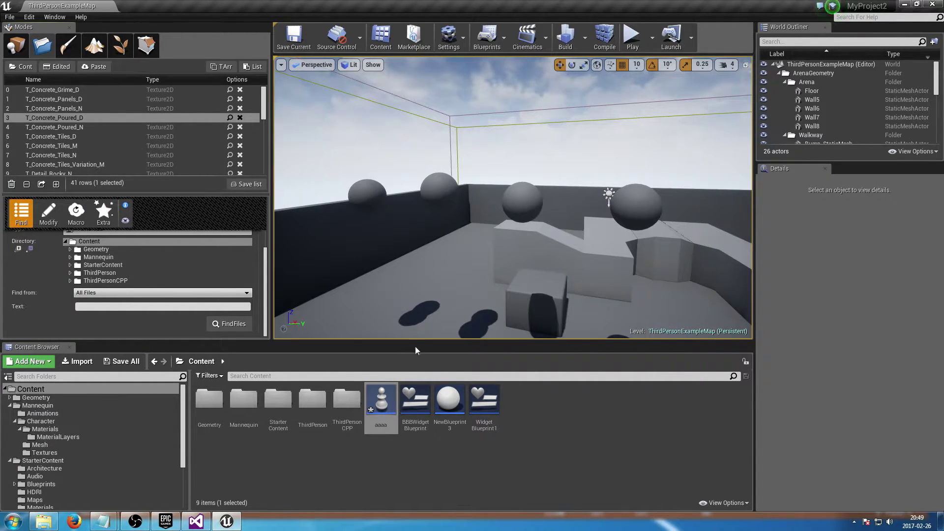
left_click(416, 399)
left_click(484, 400, "ctrl")
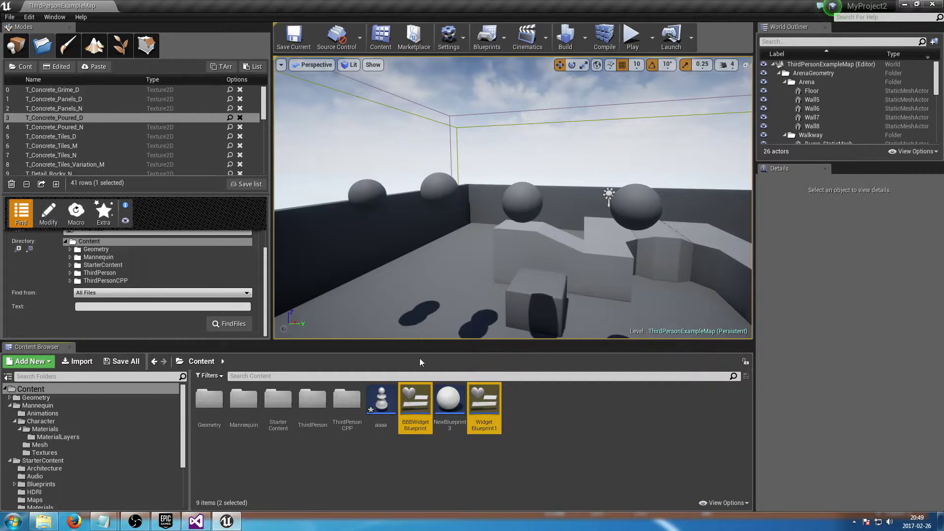
left_click(20, 66)
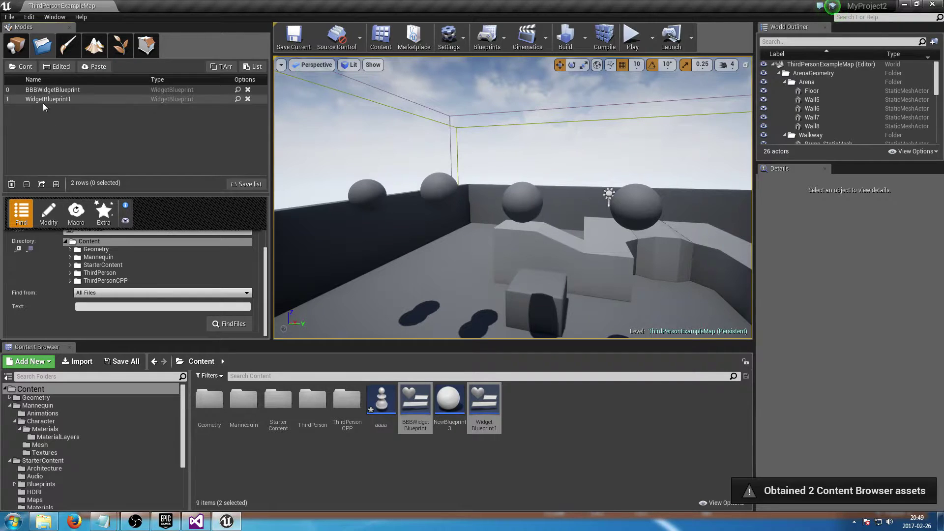
Step: Rename both listed widget blueprints with the pattern {Name}_{Nr} and check the renamed assets in the Content folder
left_click(49, 212)
scroll(129, 281, "up", 2)
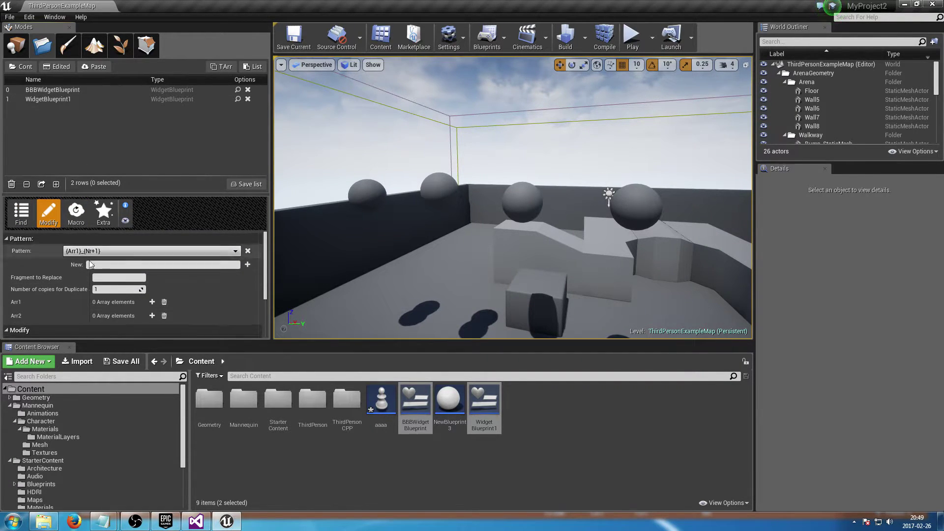
left_click_drag(175, 194, 174, 134)
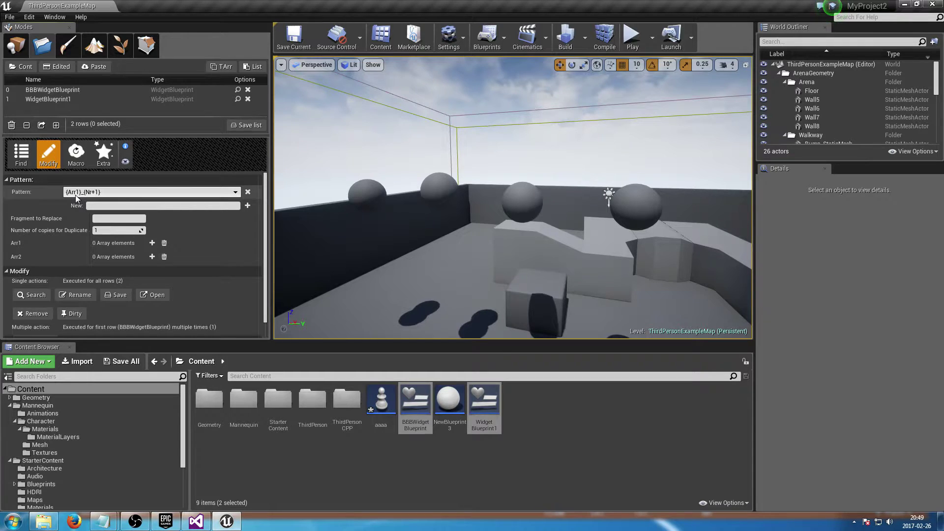
left_click(104, 191)
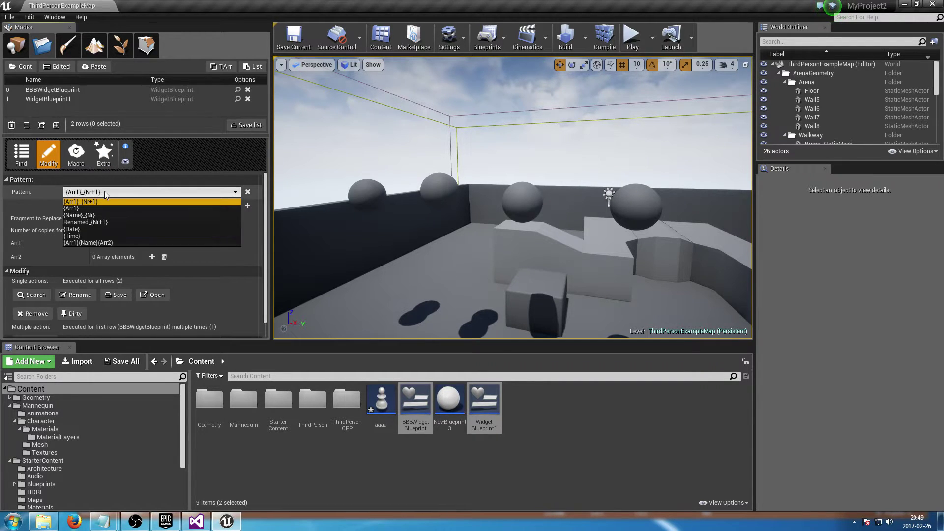
left_click(91, 216)
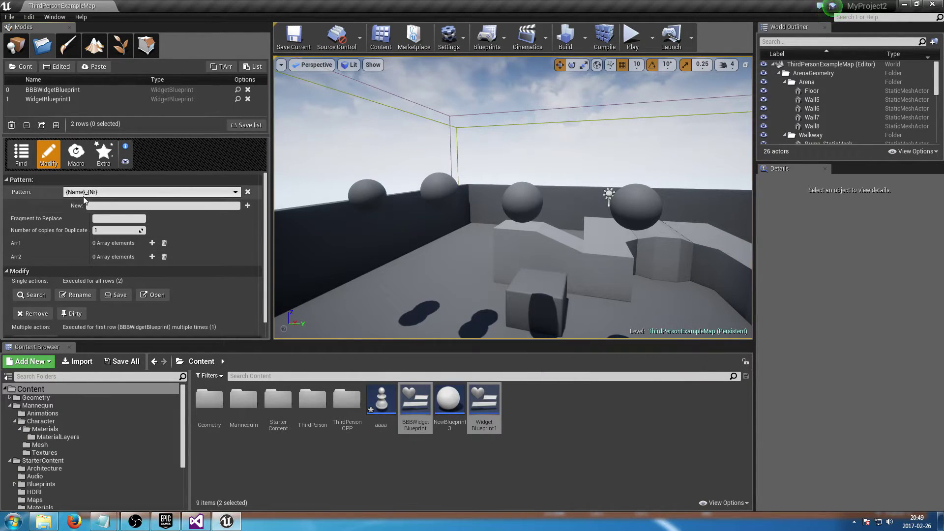
left_click(63, 297)
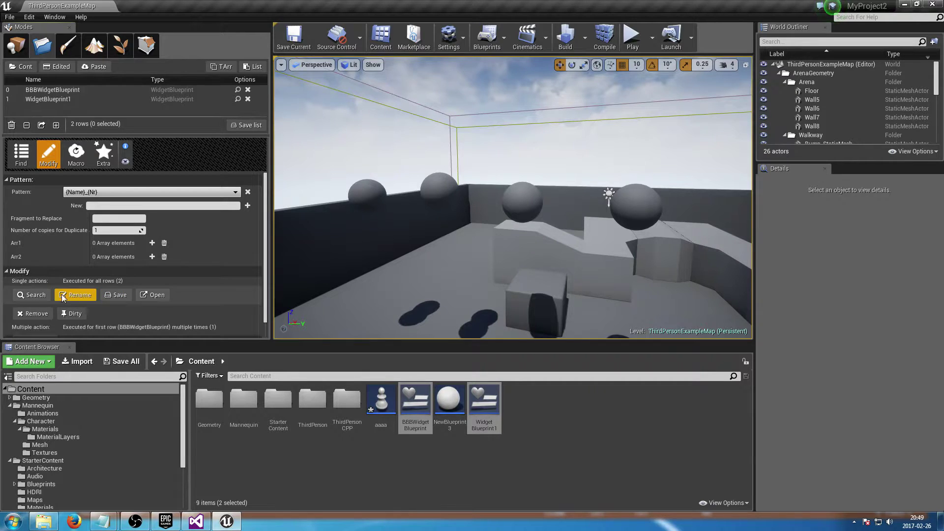
left_click(73, 294)
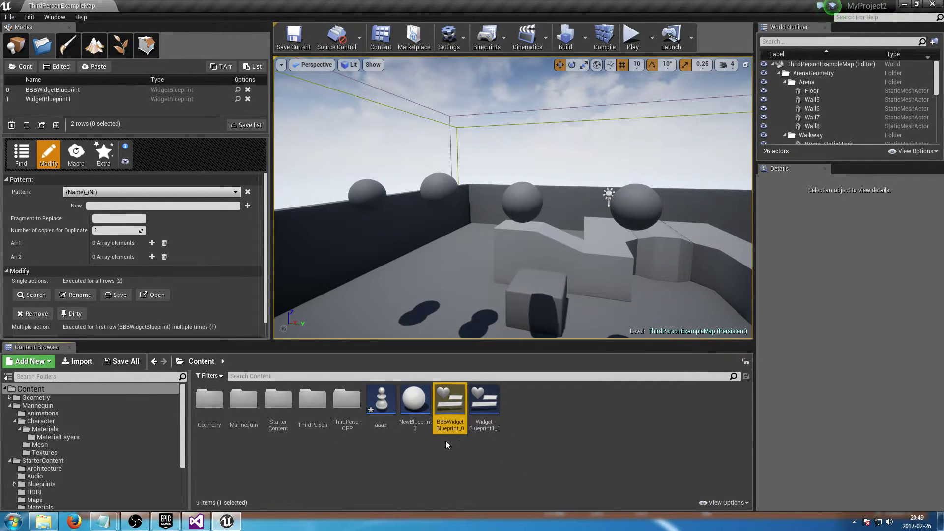
left_click(485, 427)
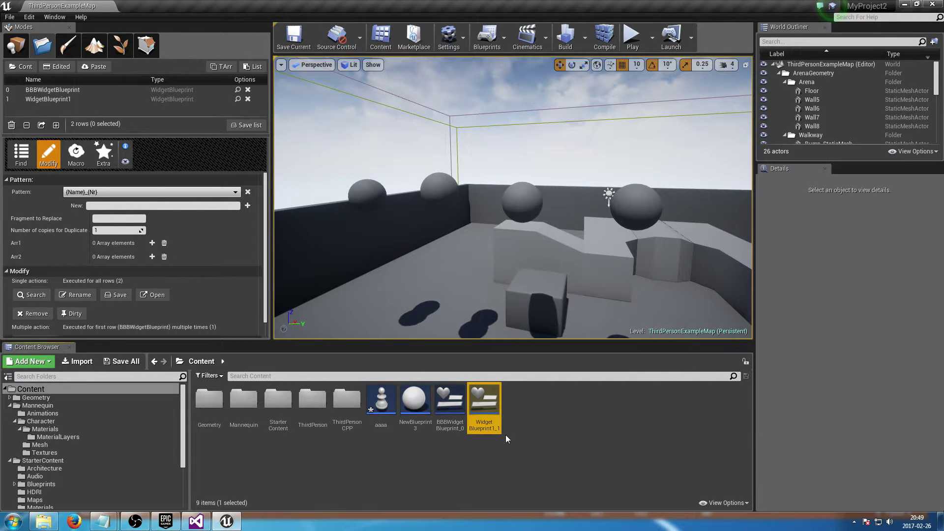
Step: Set the naming pattern to Renamed_{Nr+1} and reload both renamed widget blueprints from the Content folder into the asset list
left_click(108, 192)
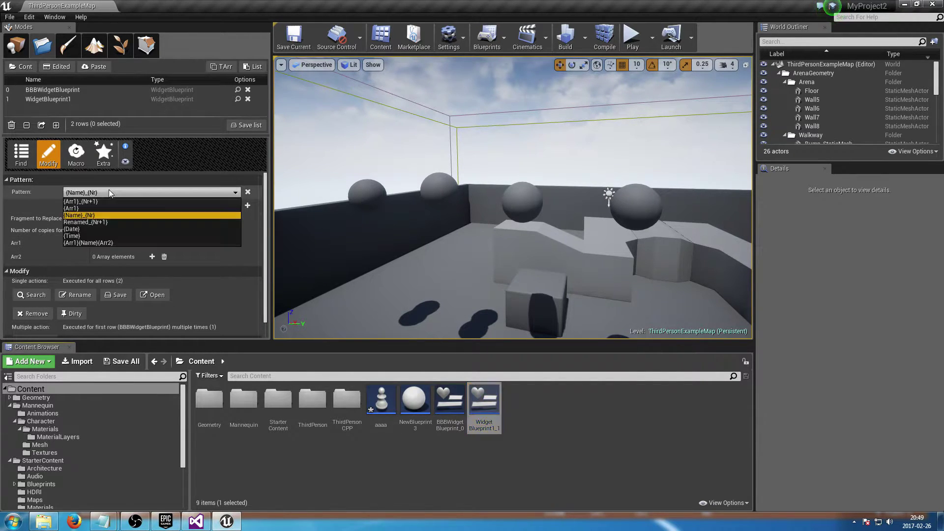
left_click(97, 222)
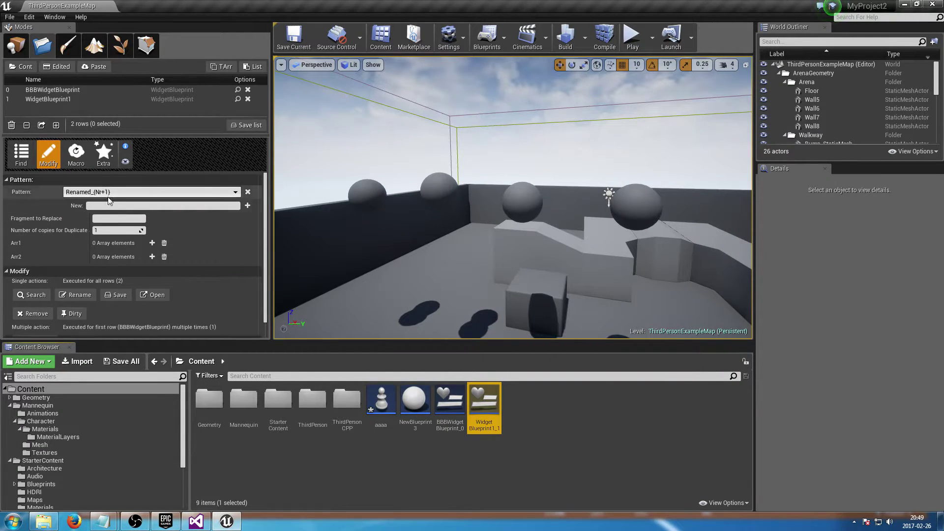
left_click(445, 416, "ctrl")
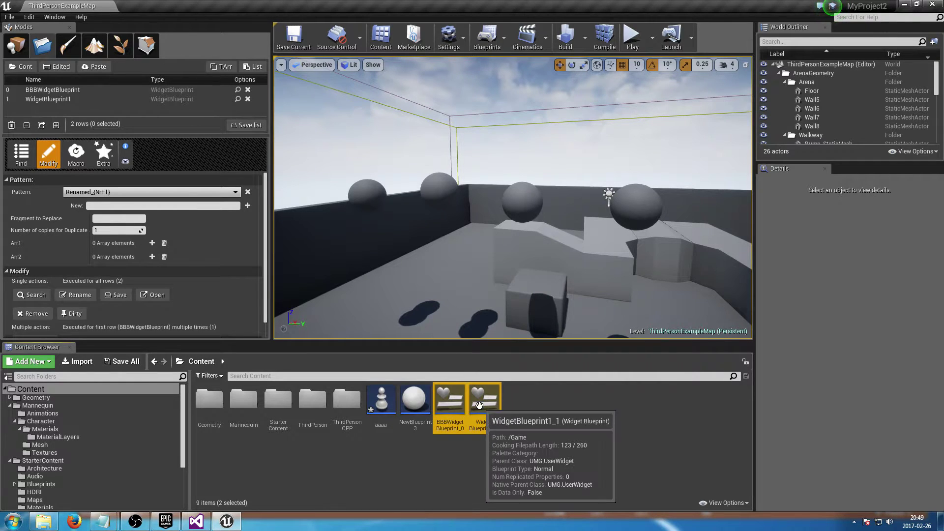
left_click(32, 68)
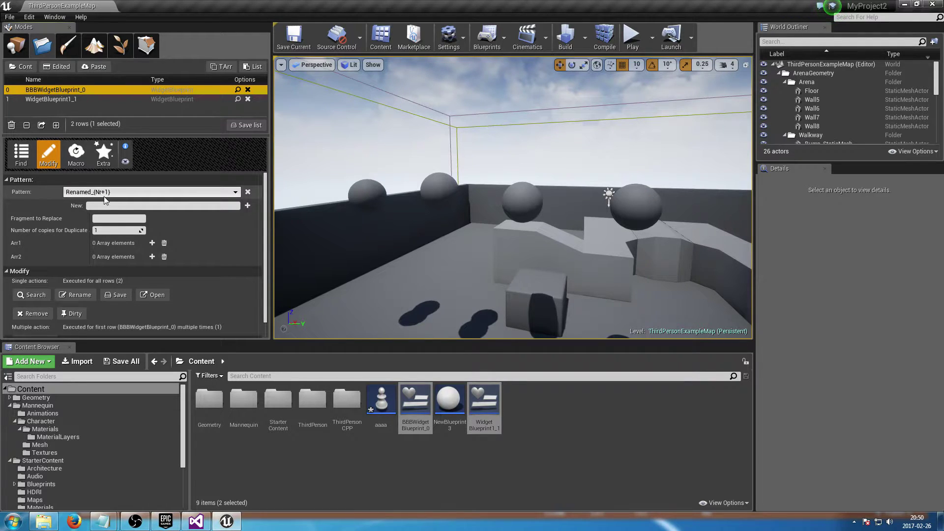
left_click(422, 423)
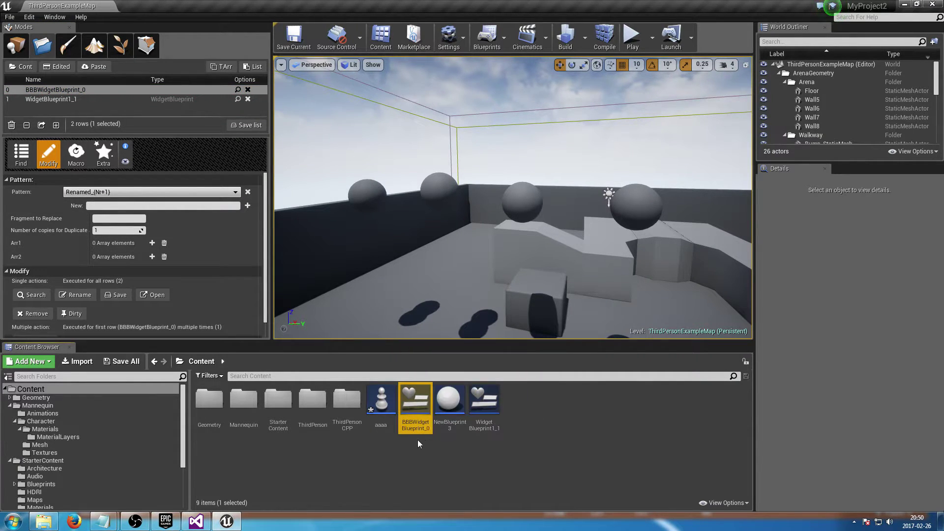
left_click(483, 408)
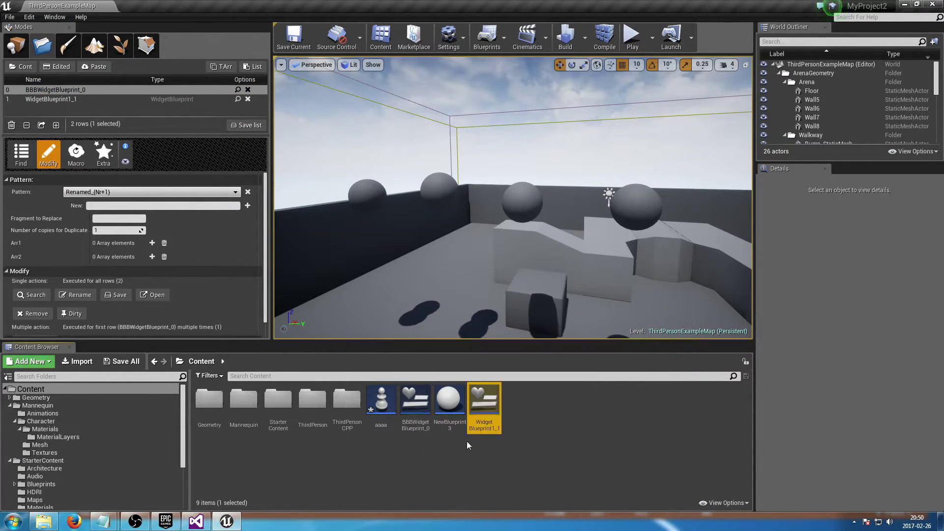
Step: Rename both listed widget blueprints with the Renamed_{Nr+1} pattern and check the renamed assets in the Content folder
left_click(68, 295)
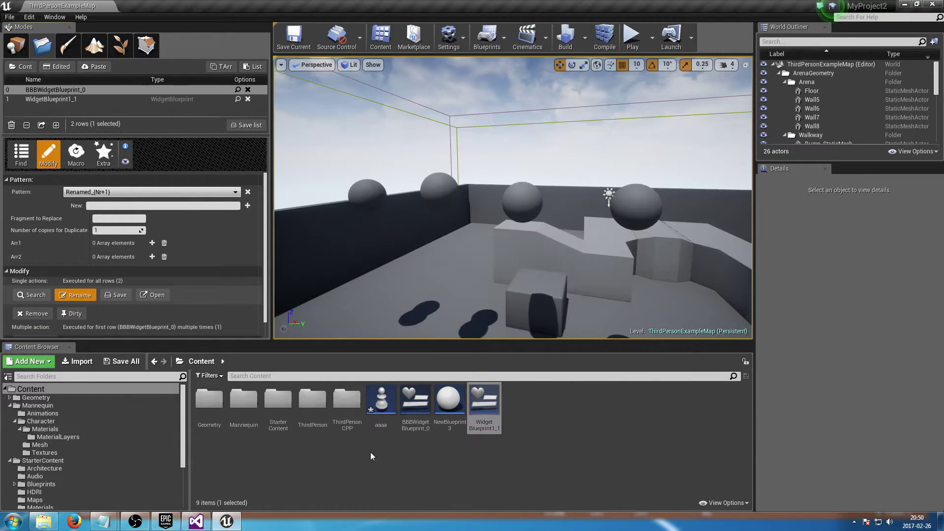
left_click(482, 413)
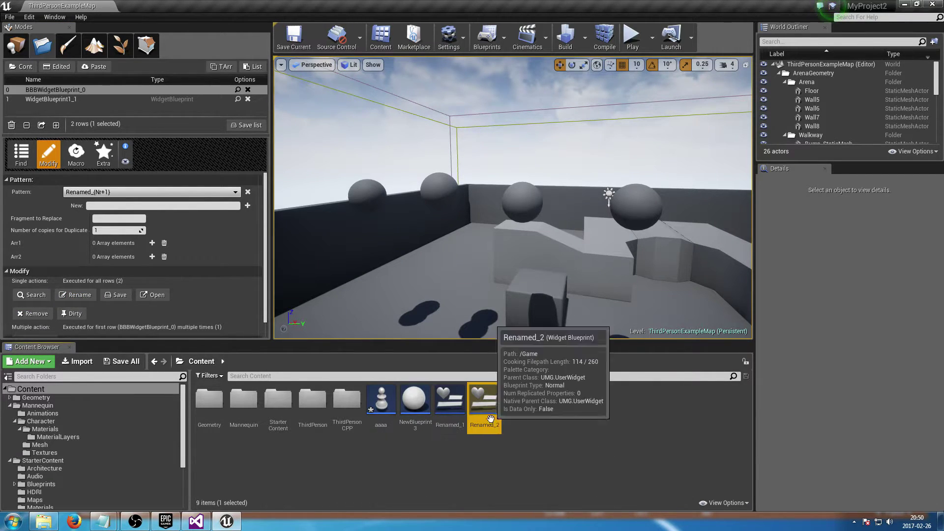
left_click(470, 498)
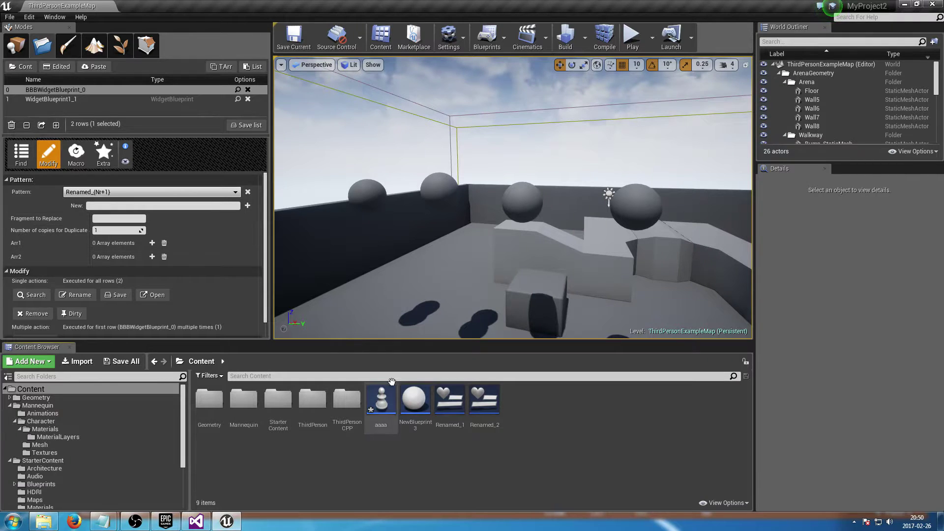
left_click(450, 403)
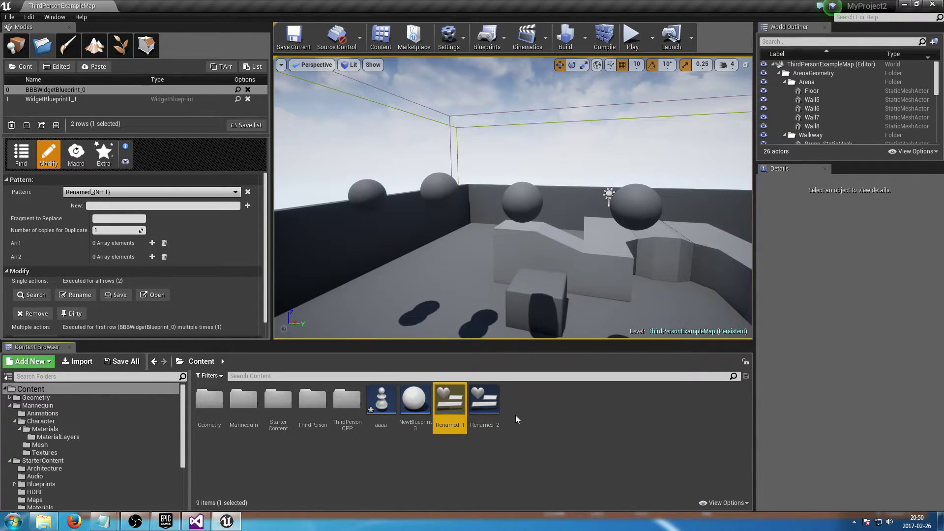
Step: Set the naming pattern to {Arr1} and add two elements, AAA and BBB, to the Arr1 array
left_click(118, 192)
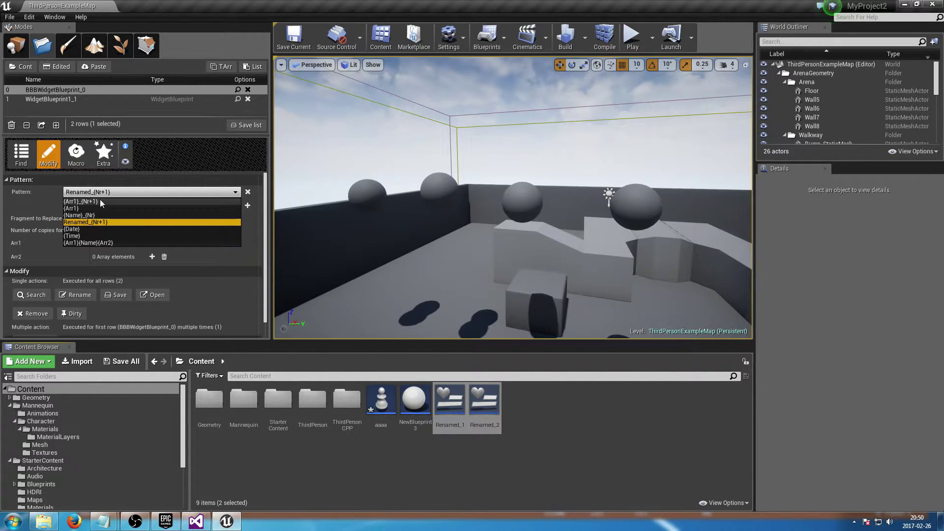
left_click(45, 224)
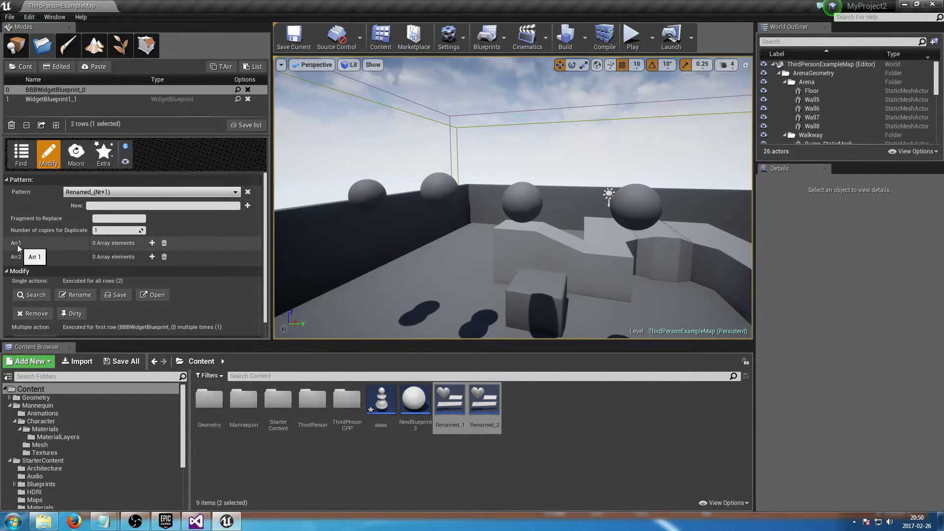
left_click(105, 194)
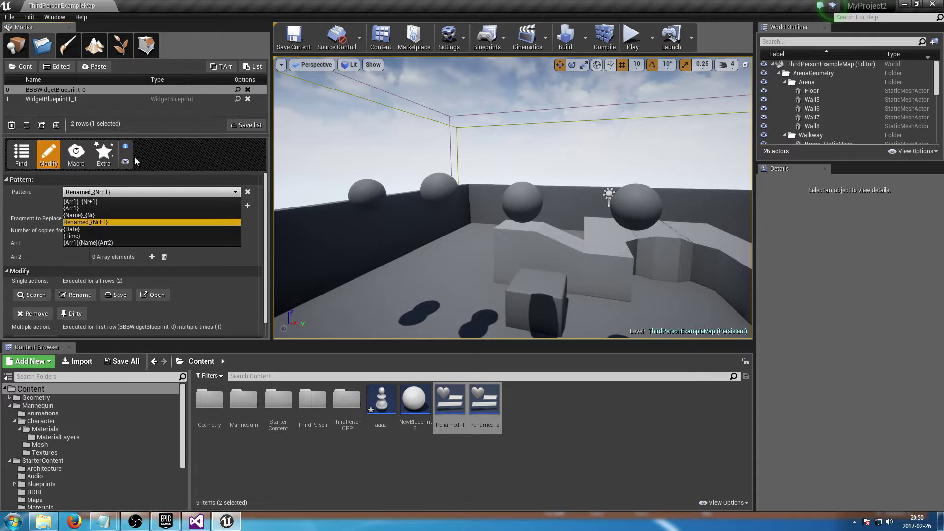
left_click(78, 209)
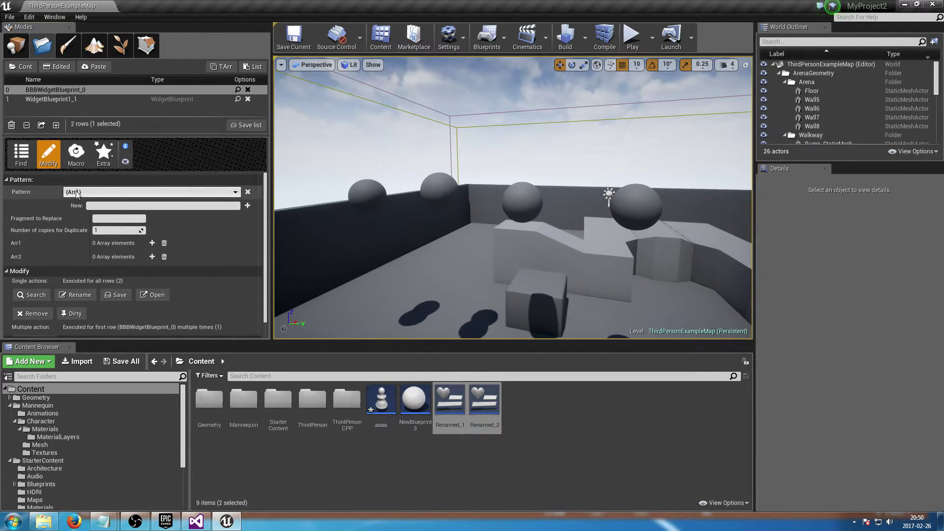
left_click(152, 243)
left_click(152, 242)
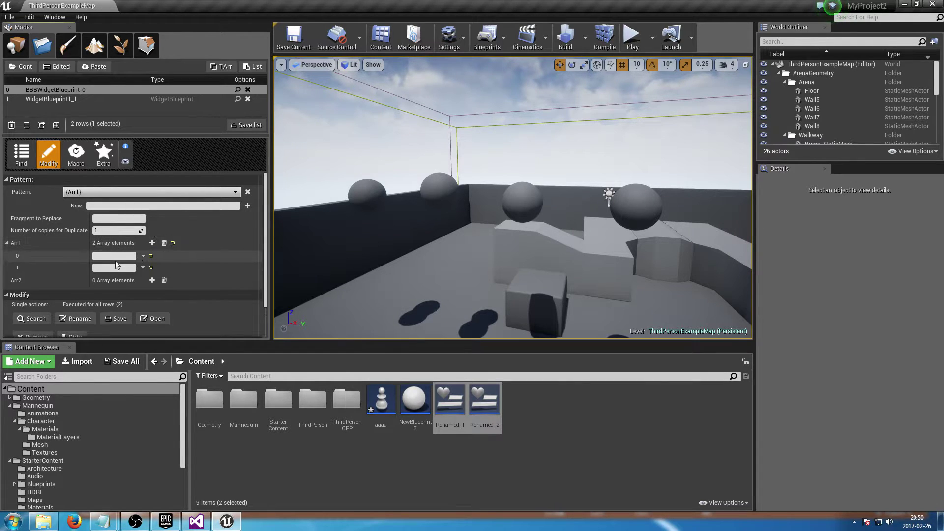
type("AAA")
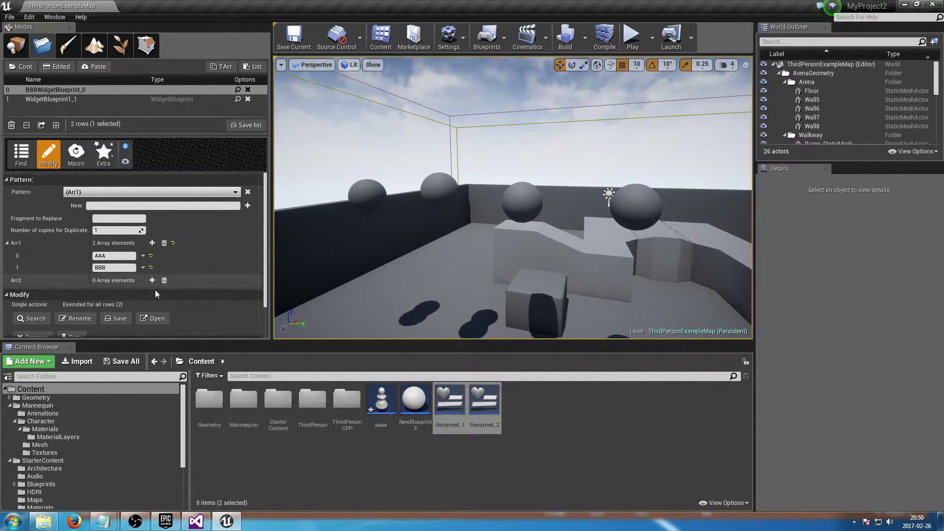
Step: Load Renamed_1 and Renamed_2 from the Content folder into the asset list and rename them with the {Arr1} pattern
left_click(449, 402)
left_click_drag(503, 411, 455, 370)
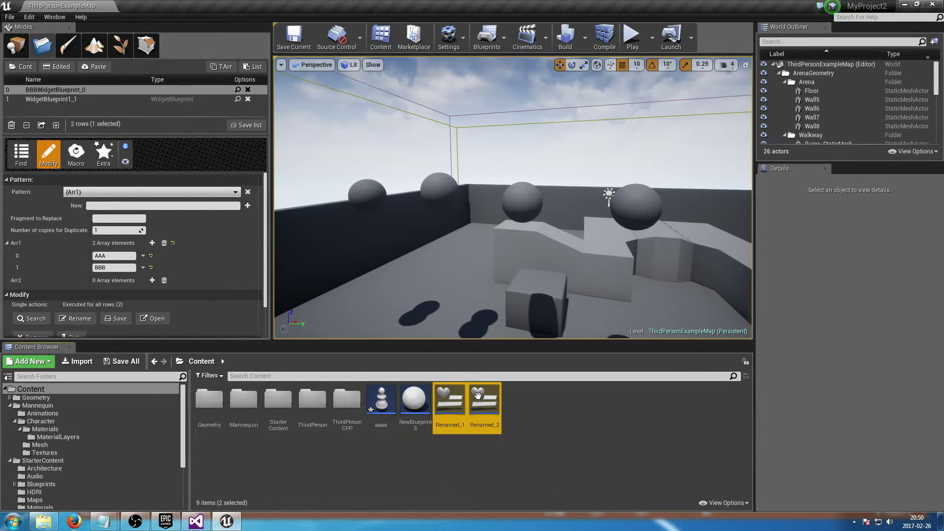
left_click(27, 69)
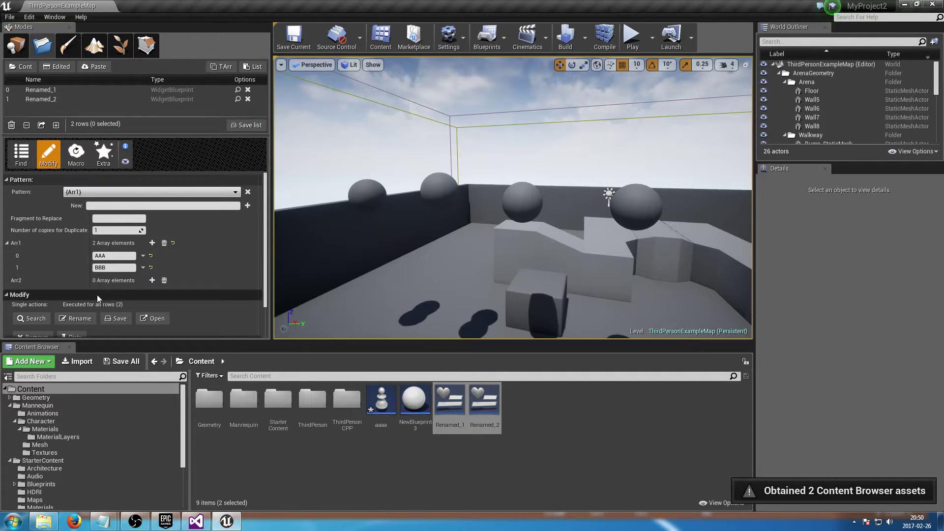
left_click(70, 319)
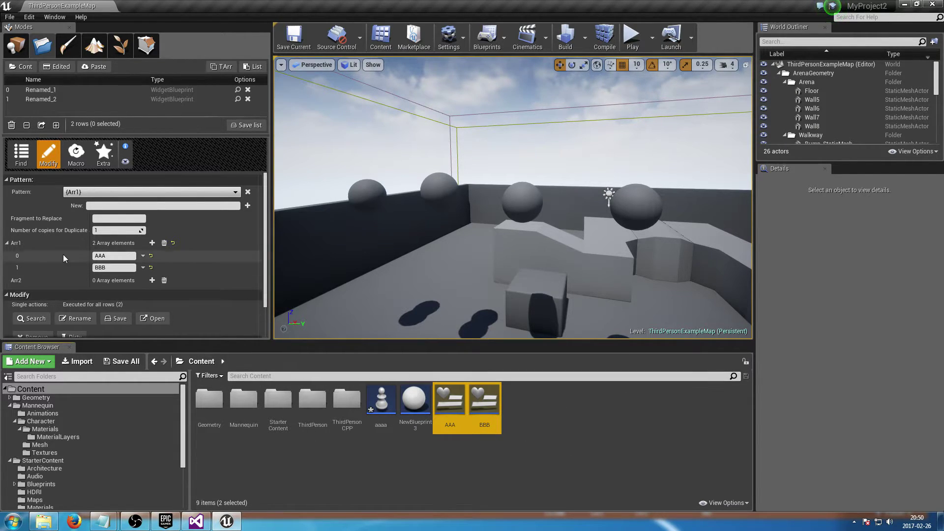
scroll(93, 272, "down", 2)
left_click(464, 456)
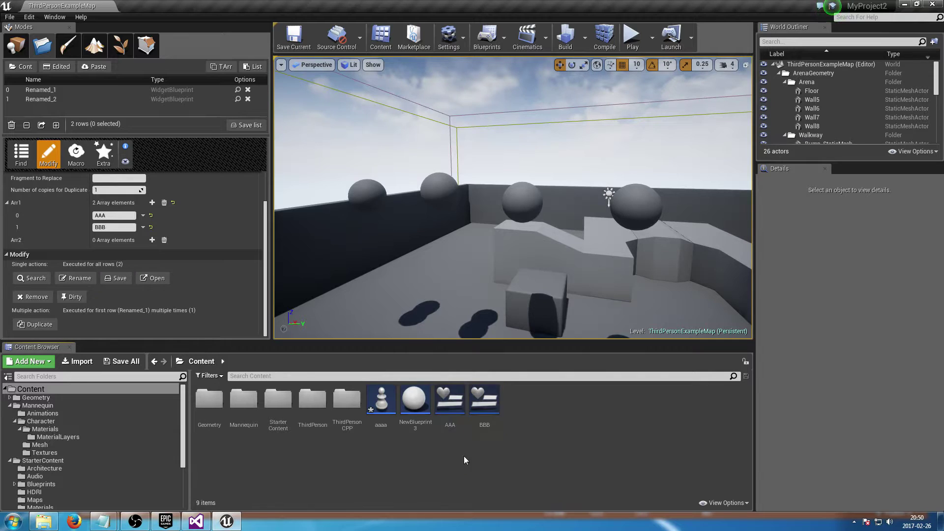
Step: Load only the BBB widget blueprint into the asset list and set the number of copies for Duplicate to 50
left_click(474, 406)
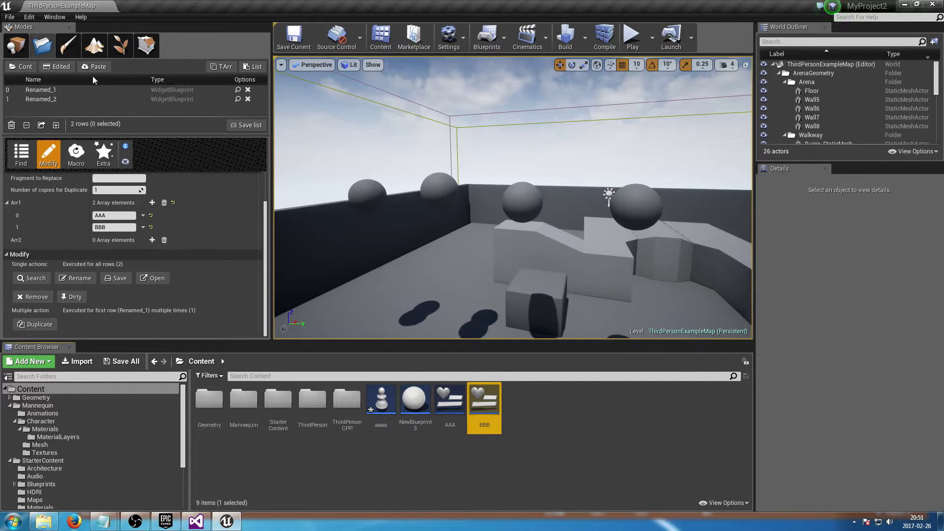
left_click(19, 68)
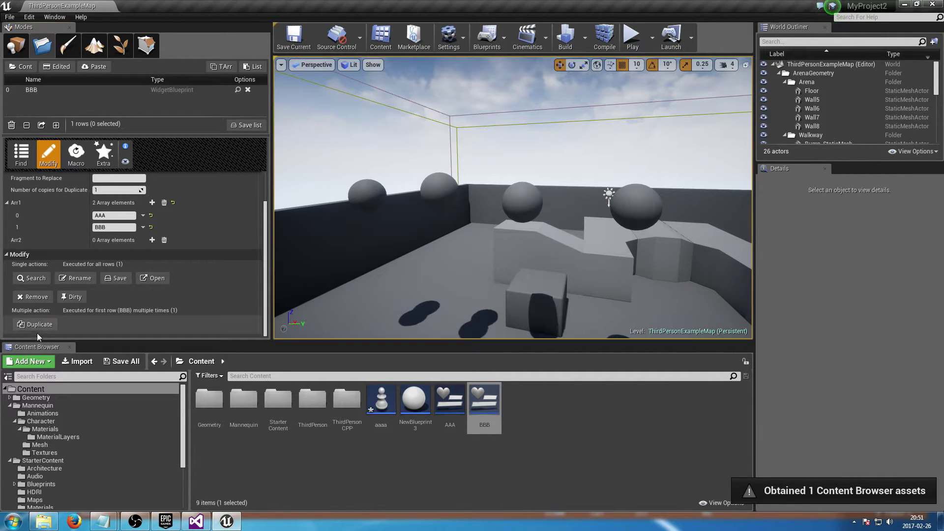
scroll(102, 234, "up", 2)
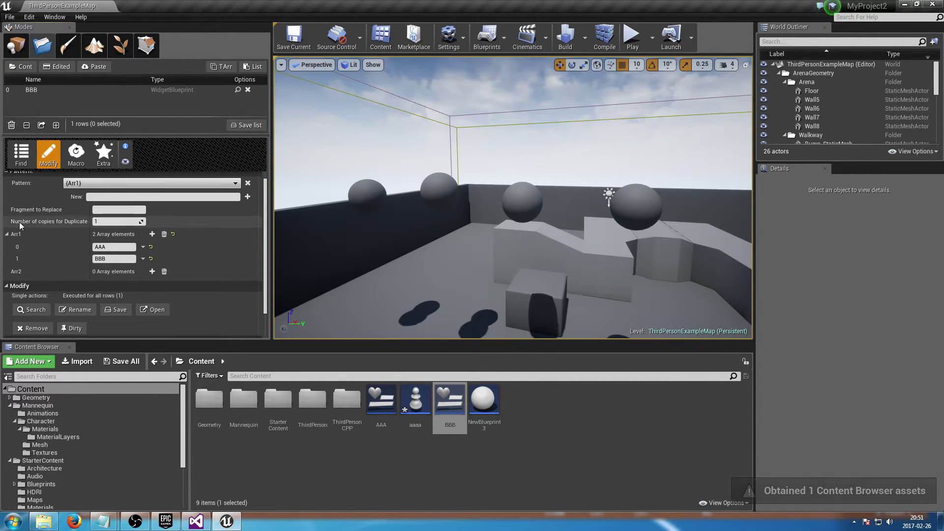
left_click(118, 221)
type("50")
key("Return")
scroll(212, 261, "up", 1)
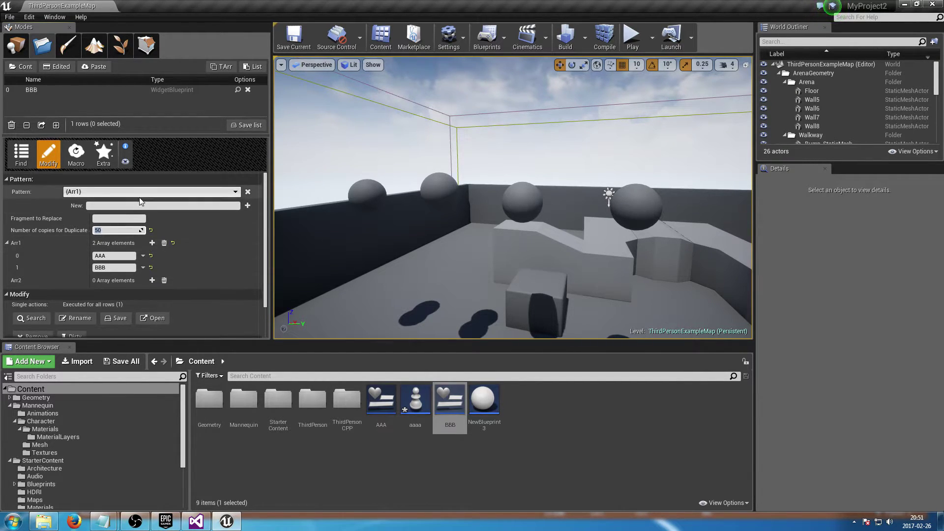
Step: Add the new naming pattern {Name}_{Nr+1}, based on {Name}_{Nr}, and make it the active pattern
left_click(113, 191)
left_click(101, 215)
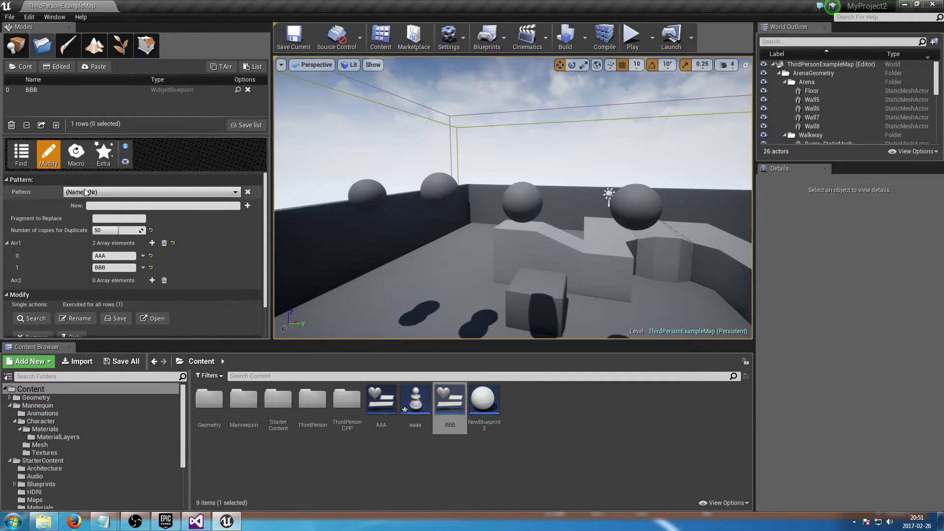
left_click(97, 193)
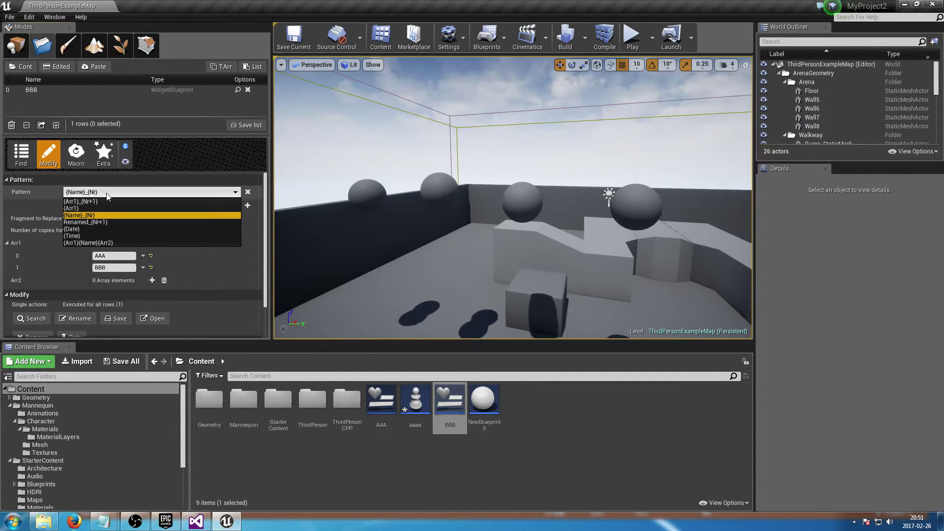
left_click(107, 194)
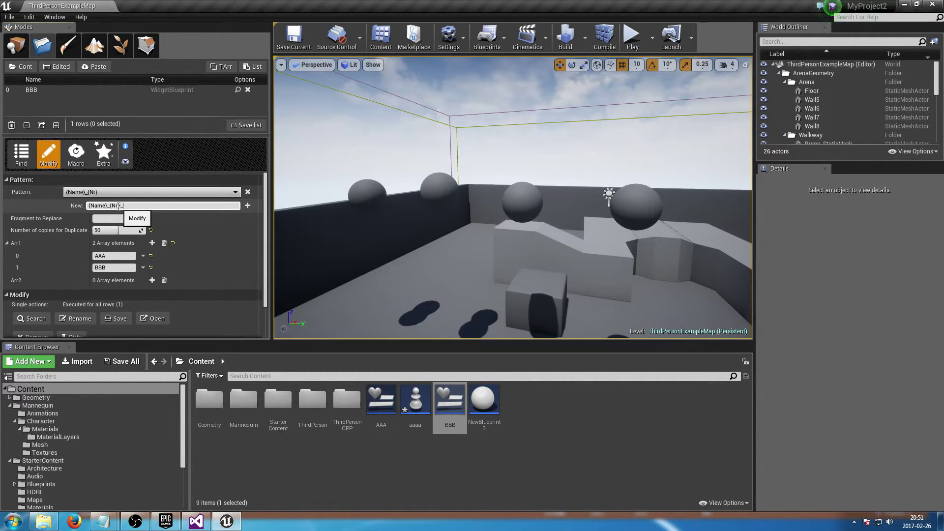
key("BackSpace")
type("+1")
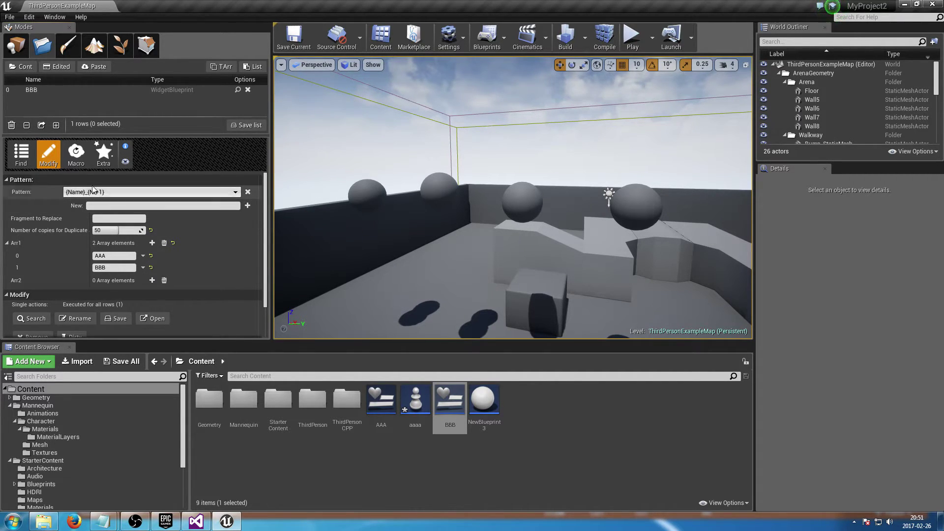
Step: Duplicate the listed BBB widget blueprint using the active naming pattern and the set number of copies
scroll(109, 289, "down", 3)
left_click(109, 289)
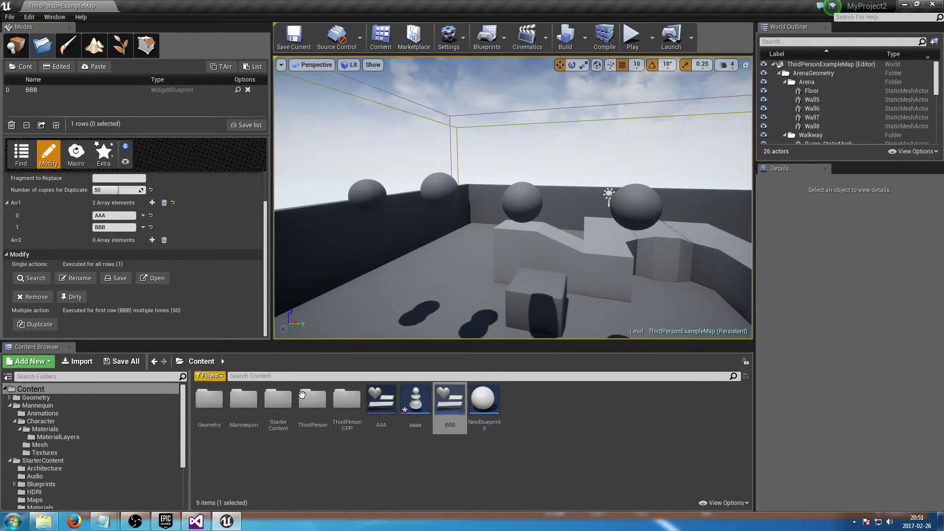
left_click(31, 325)
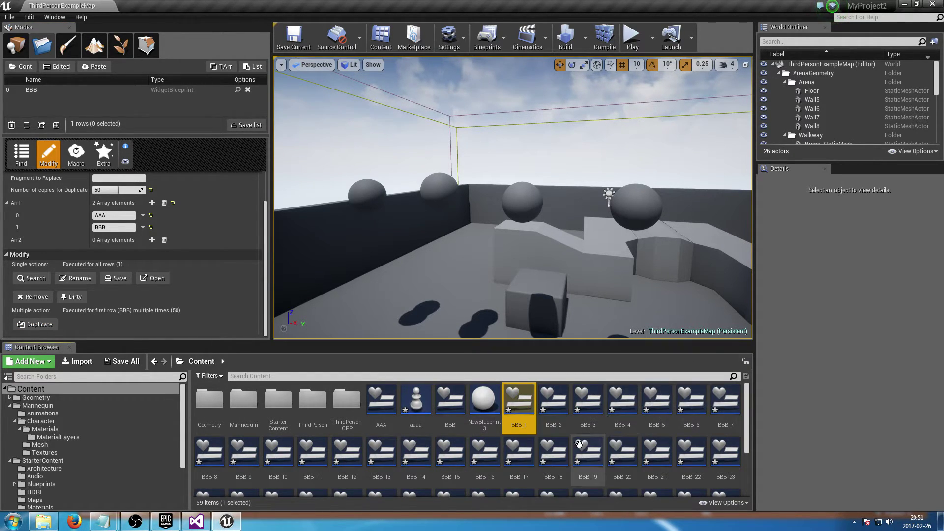
Step: Look through the numbered BBB duplicates in the Content folder
scroll(595, 423, "down", 3)
scroll(598, 428, "up", 3)
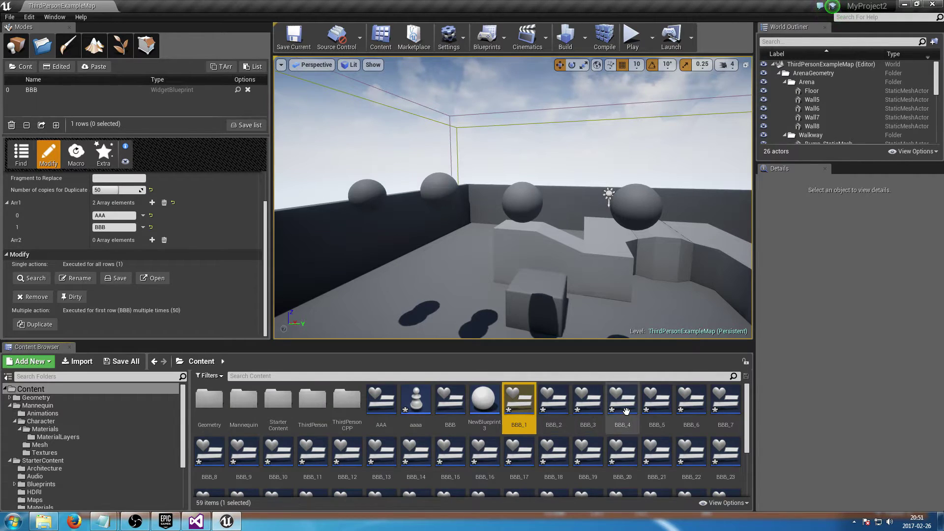
scroll(585, 457, "down", 4)
scroll(588, 455, "up", 4)
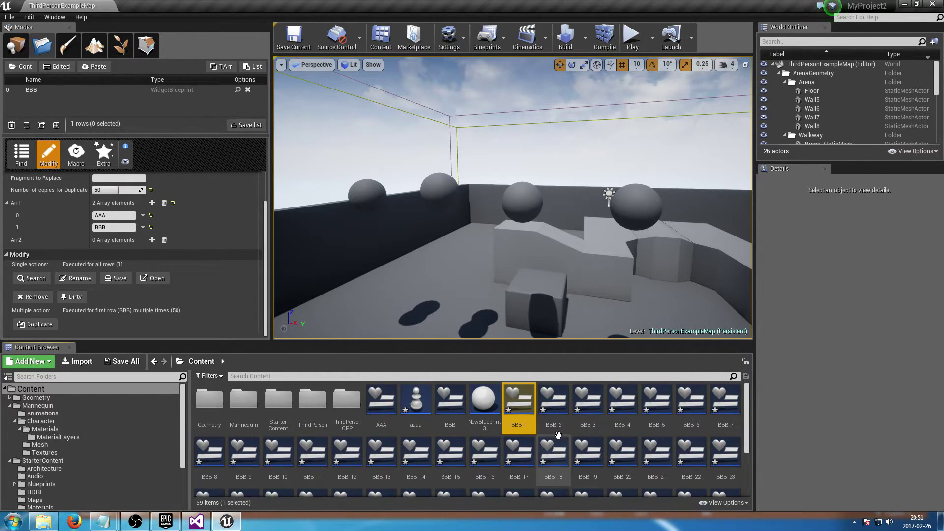
scroll(598, 427, "down", 4)
scroll(598, 427, "up", 4)
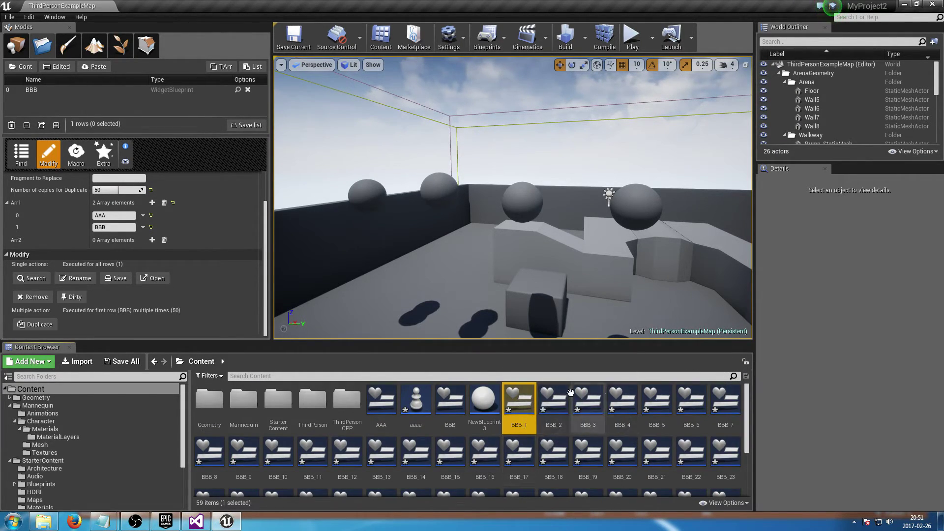
scroll(541, 394, "down", 2)
scroll(550, 408, "up", 2)
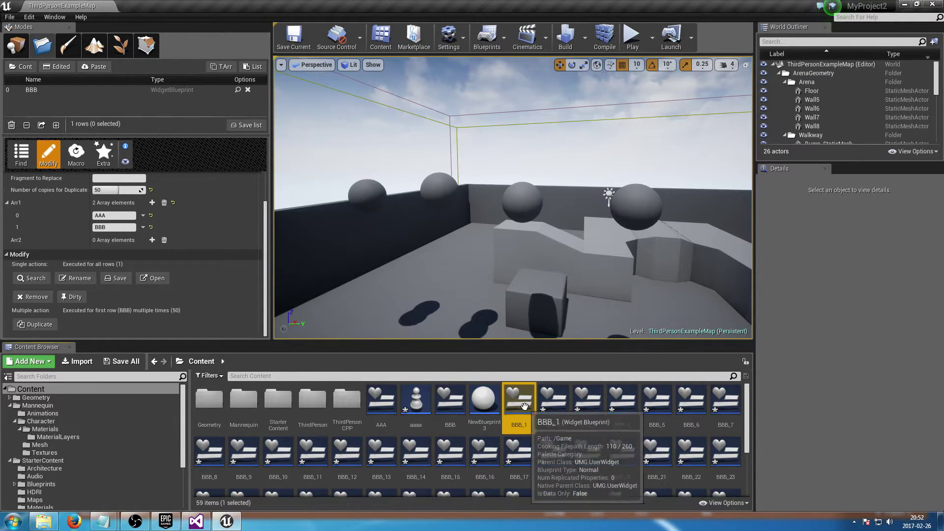
Step: Select BBB_1 through BBB_50 in the Content folder and load them into the asset list
scroll(524, 476, "down", 2)
left_click(554, 487, "shift")
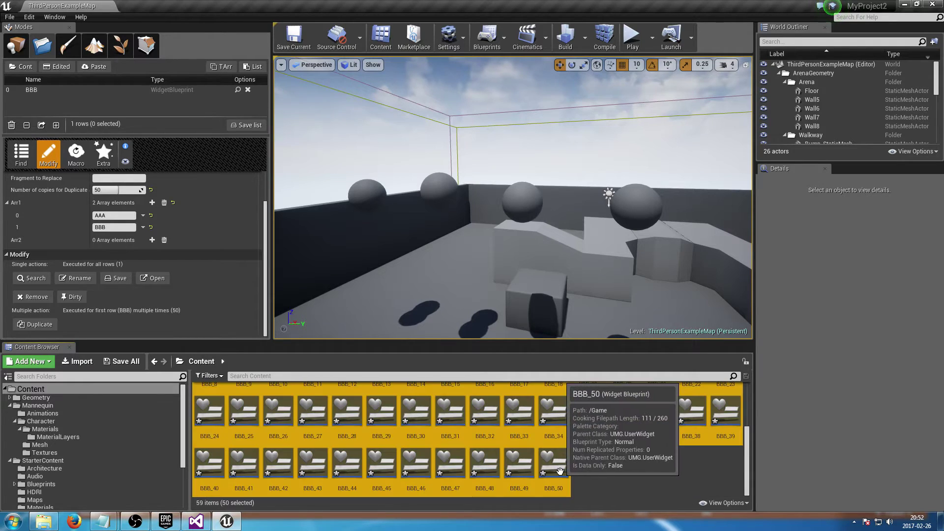
scroll(492, 442, "up", 2)
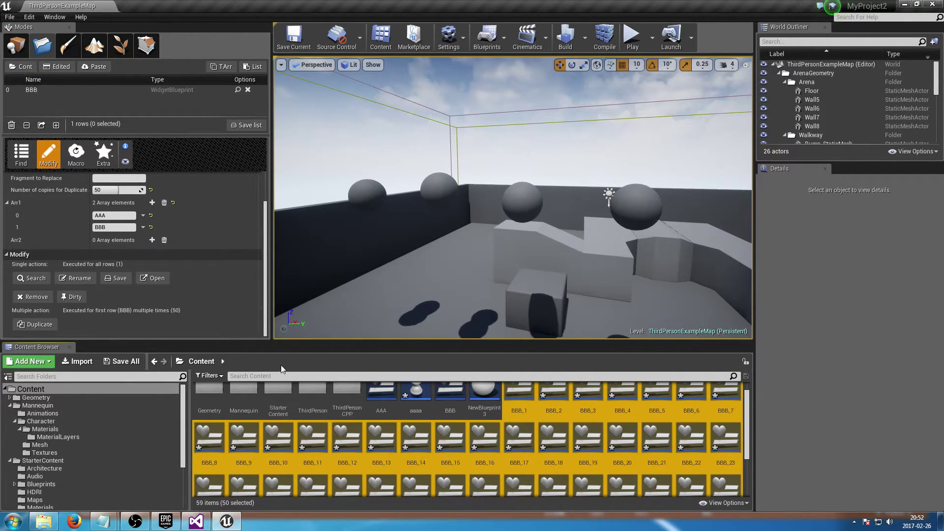
scroll(403, 398, "up", 1)
left_click(31, 66)
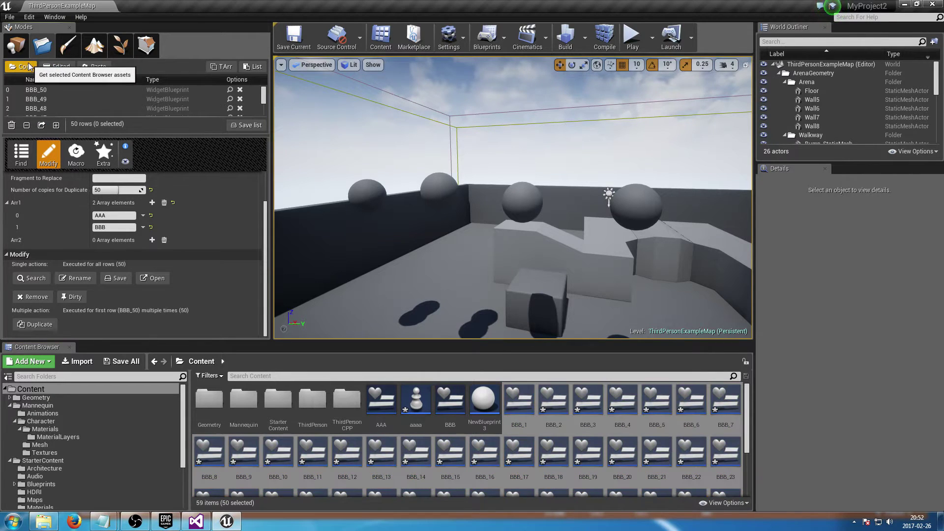
Step: Save all 50 listed BBB widget blueprints, enlarging the Save Content window to review them and keeping every asset ticked
scroll(142, 108, "down", 1)
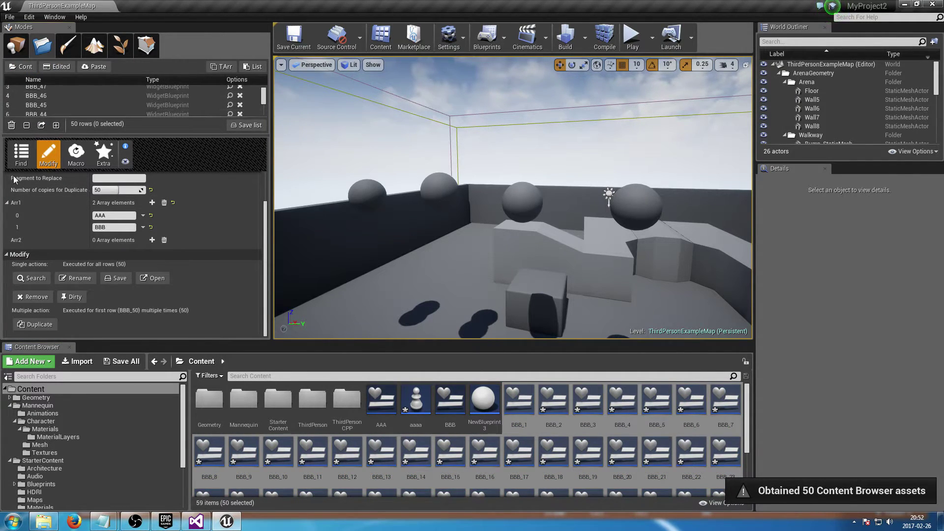
left_click(120, 279)
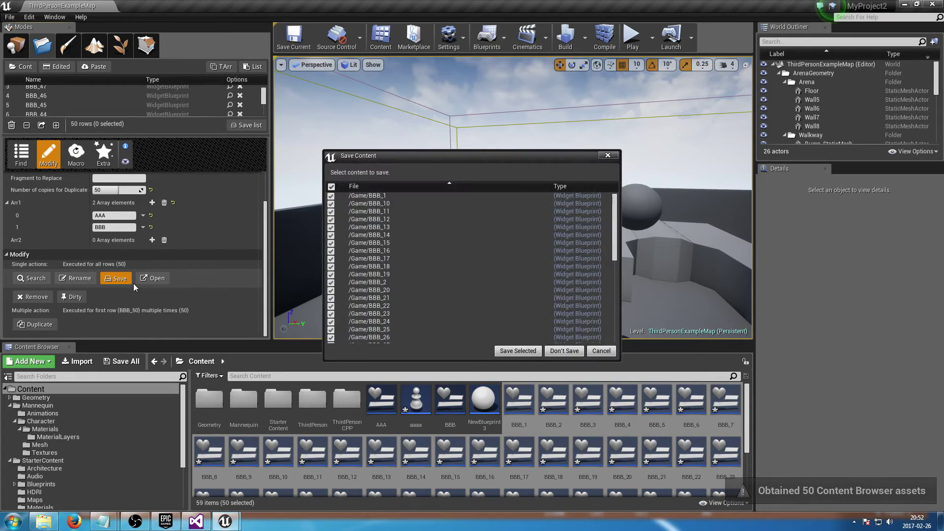
left_click_drag(518, 158, 537, 81)
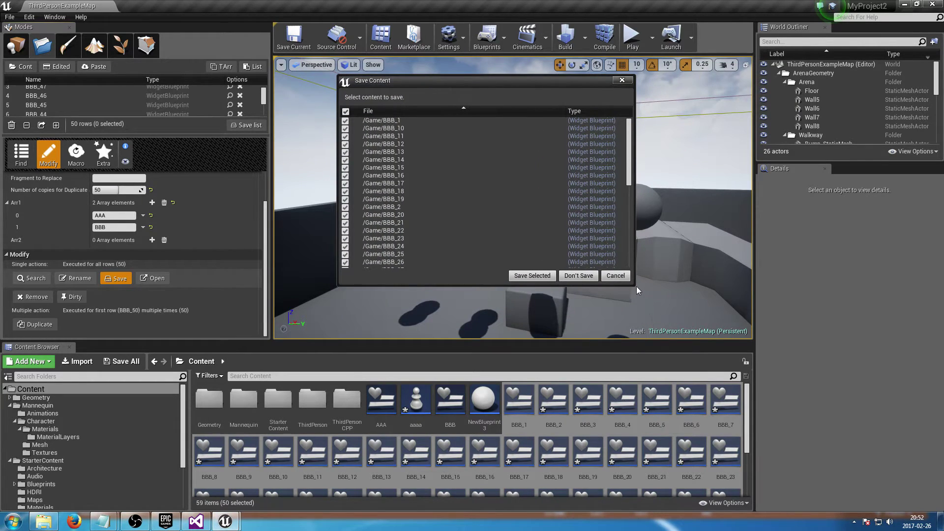
left_click_drag(644, 295, 777, 389)
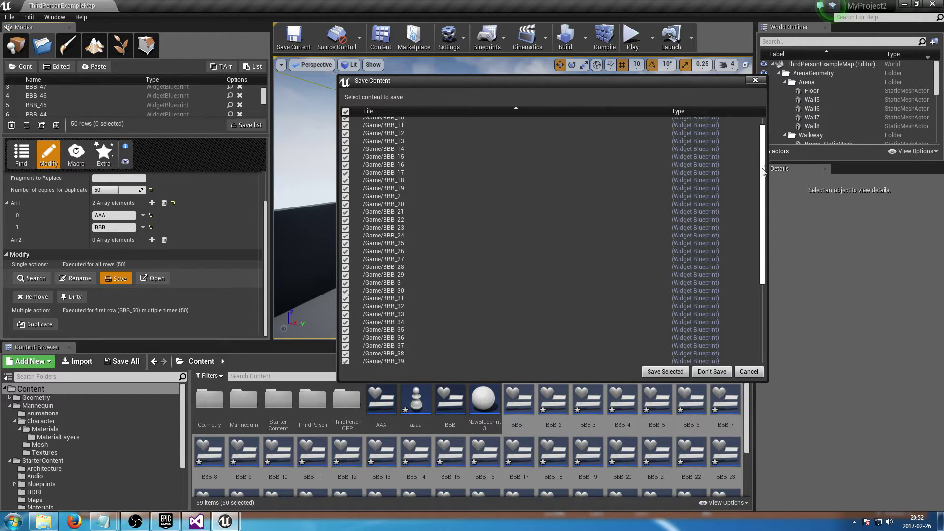
left_click(665, 372)
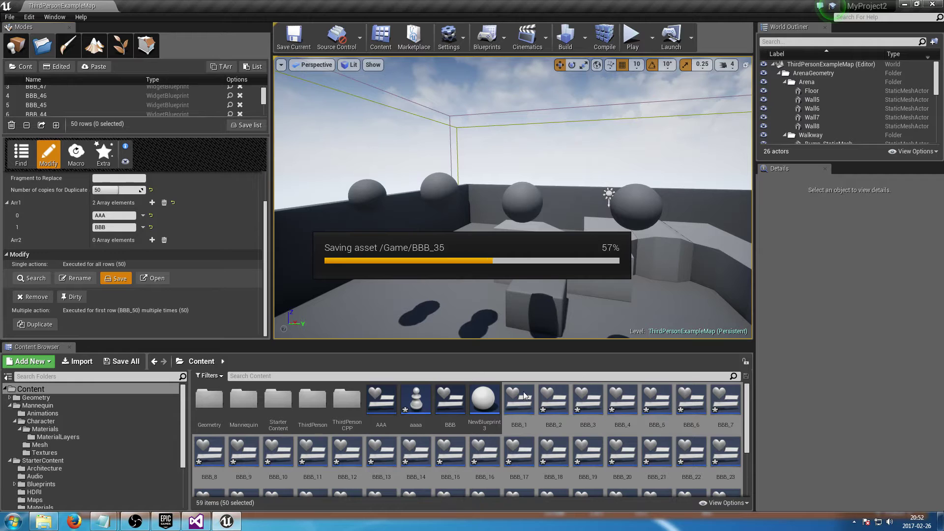
Step: Check the BBB_1 to BBB_50 widget blueprints in the Content folder for unsaved markers
left_click(417, 450)
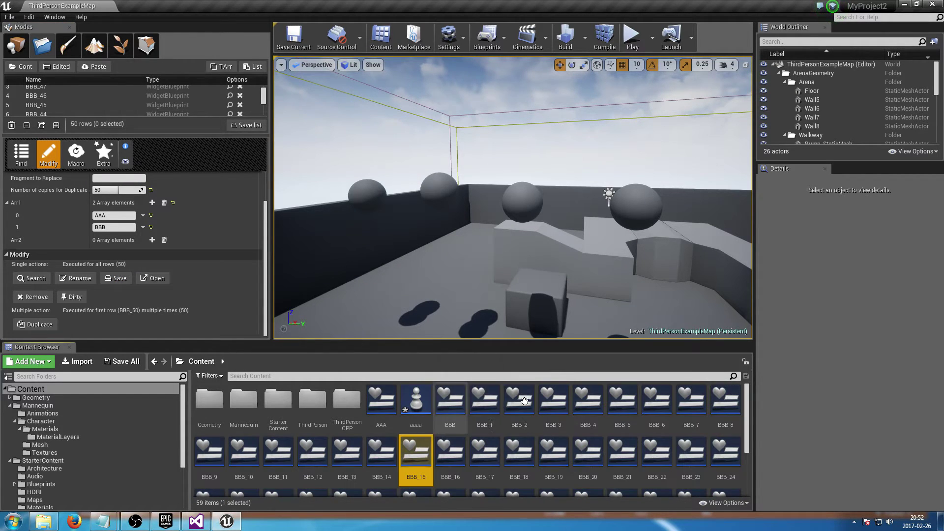
left_click(485, 401)
scroll(547, 444, "down", 2)
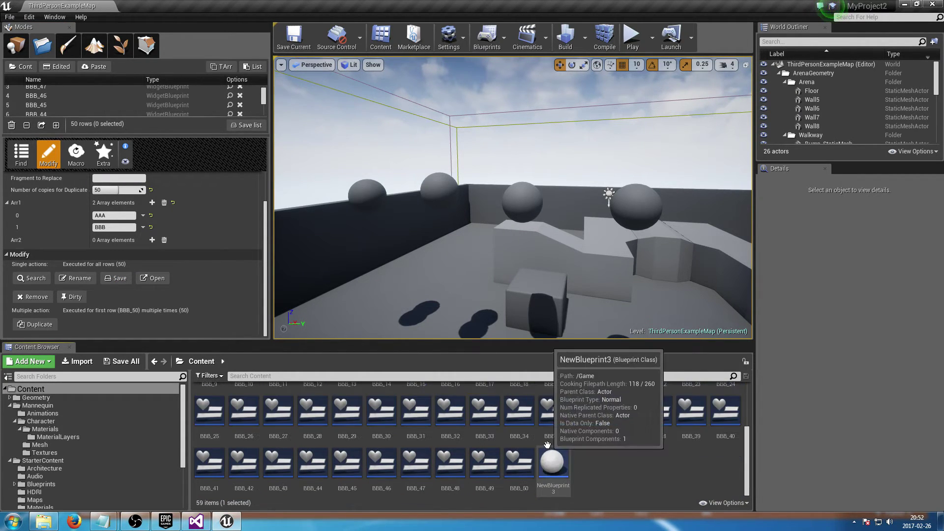
left_click(518, 462, "shift")
scroll(516, 442, "up", 3)
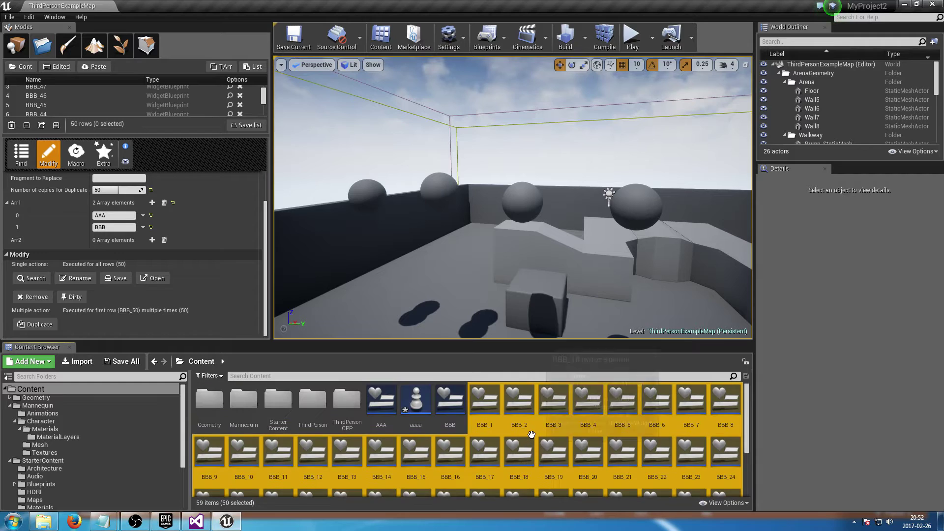
left_click(504, 396)
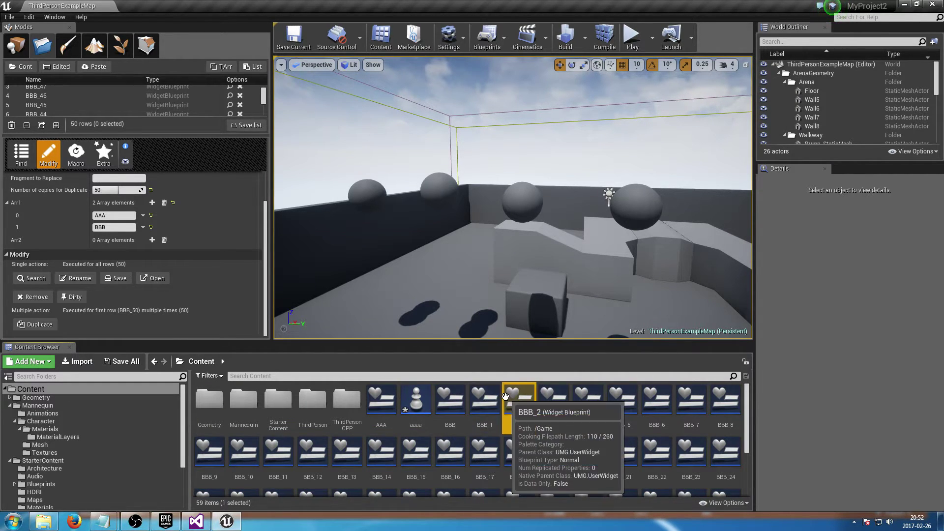
Step: Load BBB_1 through BBB_8 from the Content folder into the asset list and mark them all as dirty
left_click(485, 399)
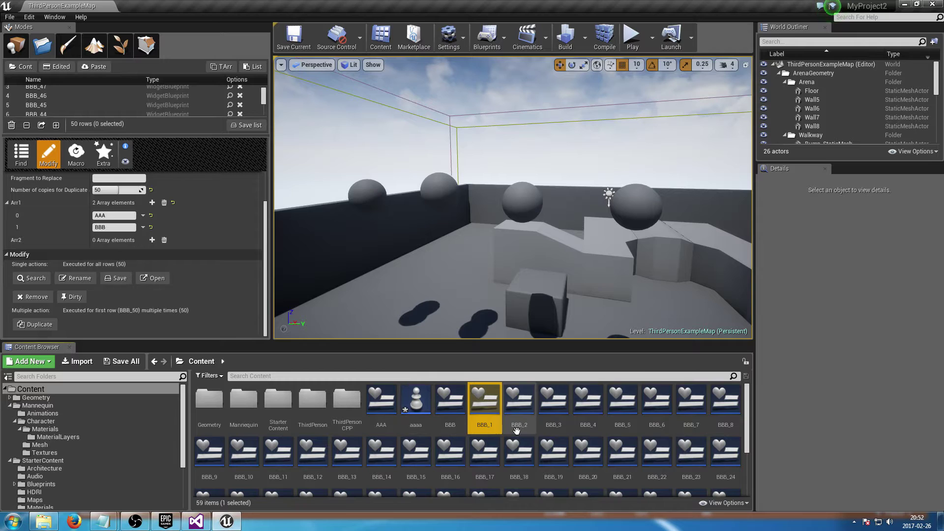
left_click(723, 401, "shift")
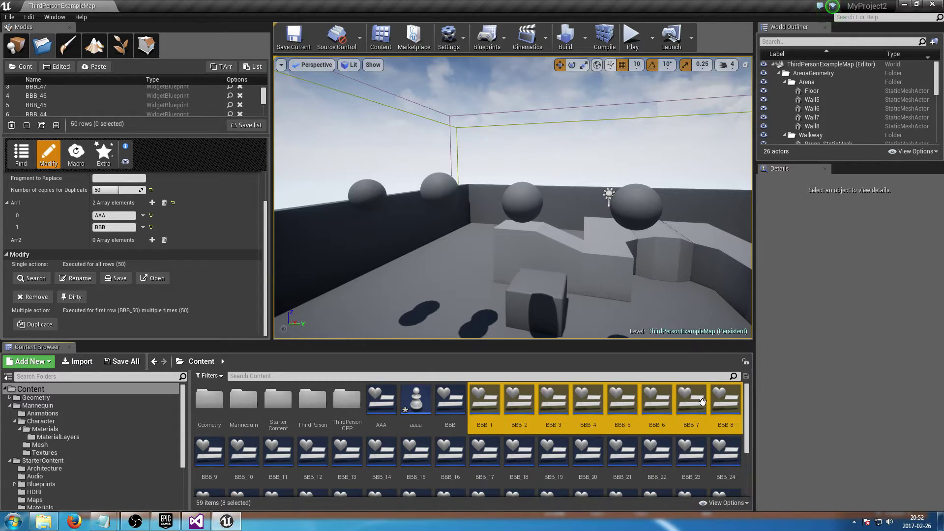
left_click(25, 67)
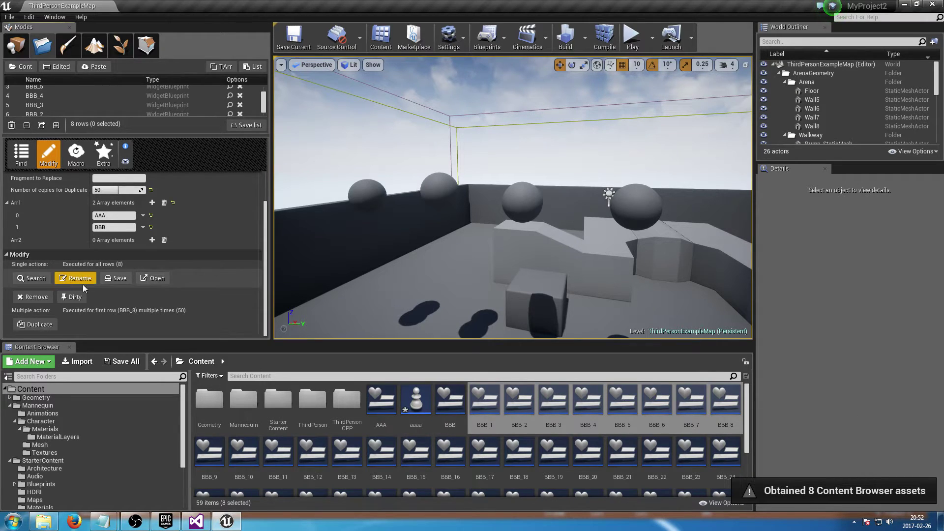
left_click(71, 297)
Step: Select BBB_1 through BBB_8 in the Content folder, then open all listed assets and minimize their editor window
left_click(485, 401)
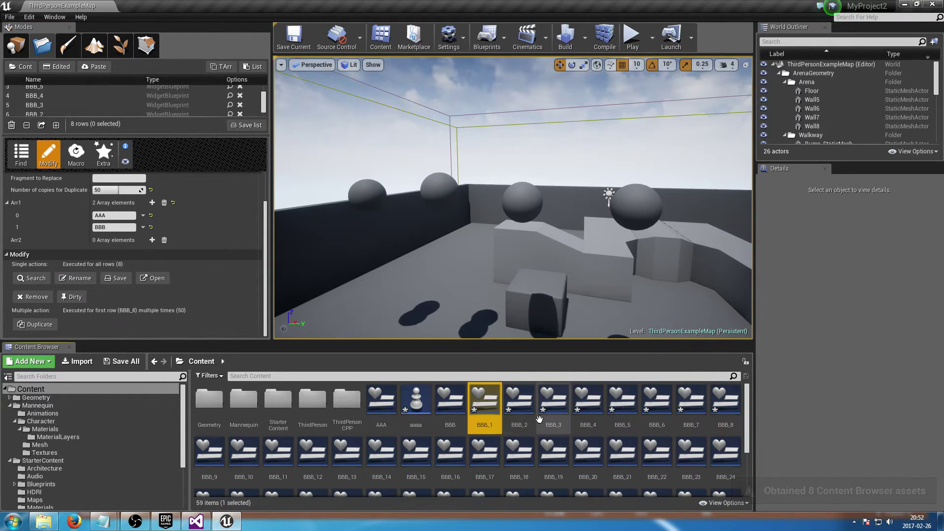
left_click(725, 401, "shift")
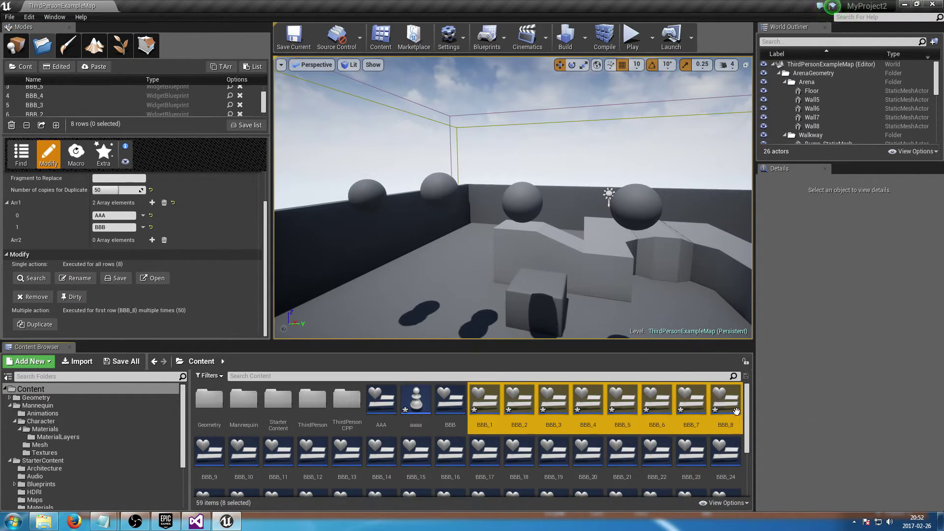
left_click(156, 279)
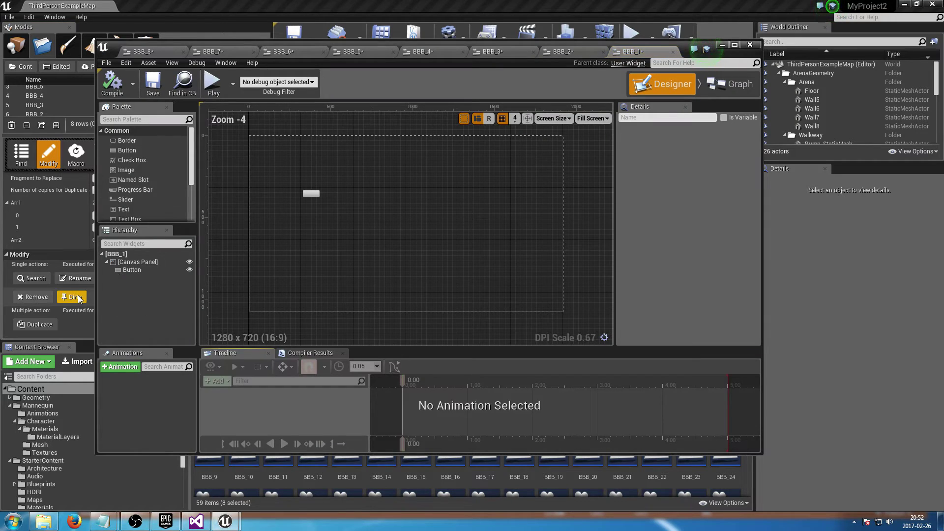
left_click(722, 45)
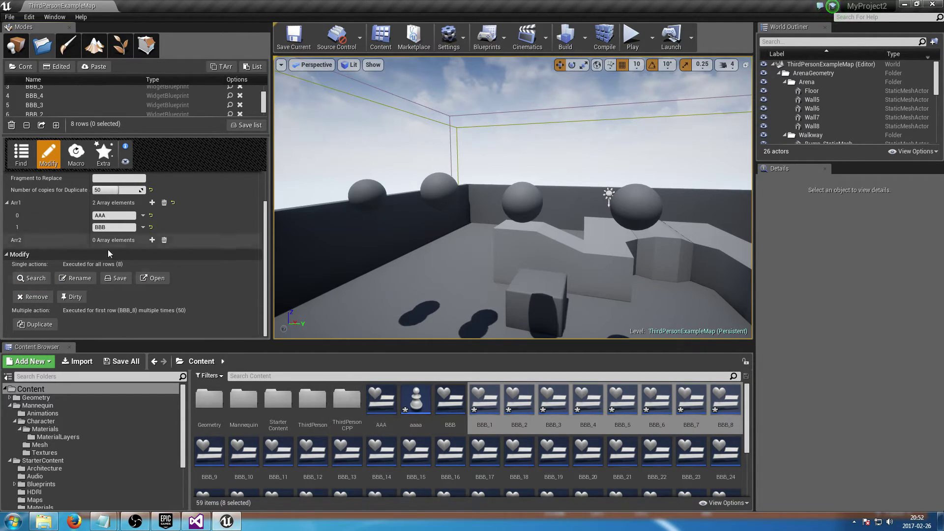
Step: Enlarge the asset list, save the listed BBB_1 to BBB_8 assets as a new set named BBB8, and keep that set chosen
left_click(77, 154)
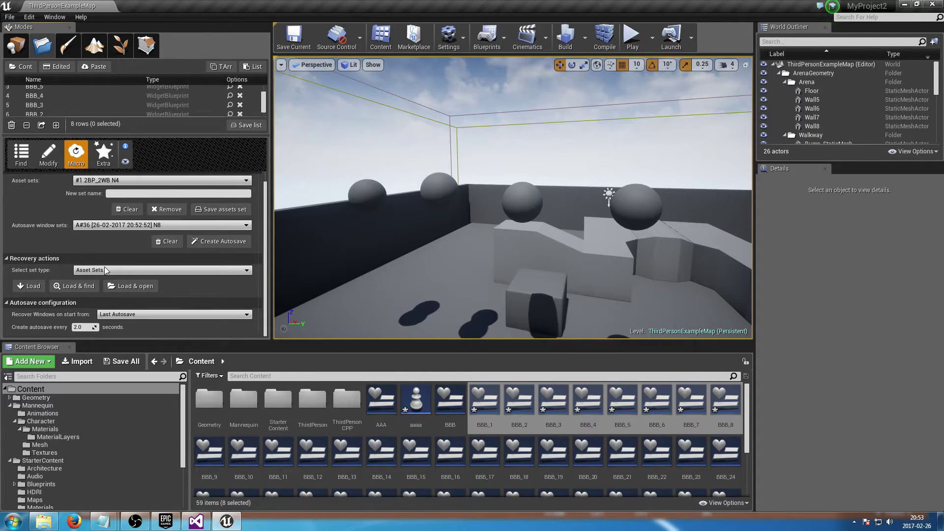
left_click(127, 220)
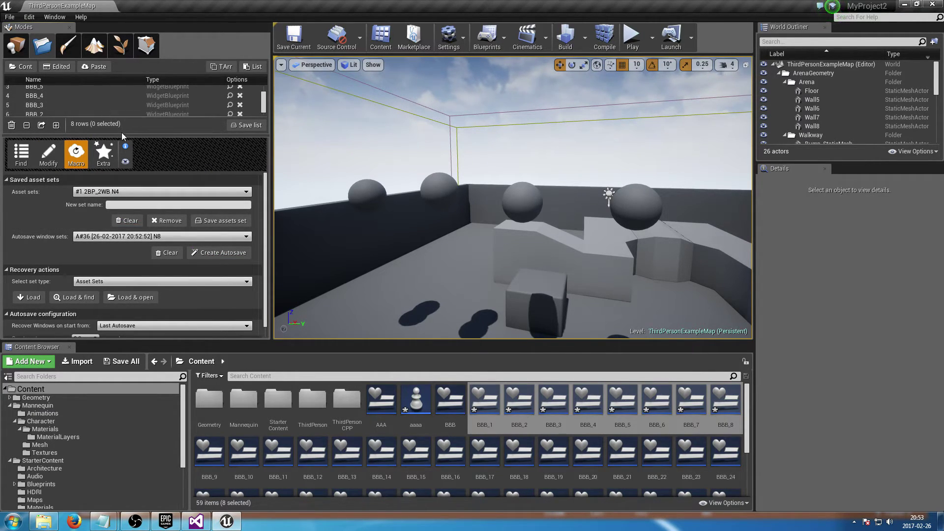
left_click_drag(127, 138, 128, 202)
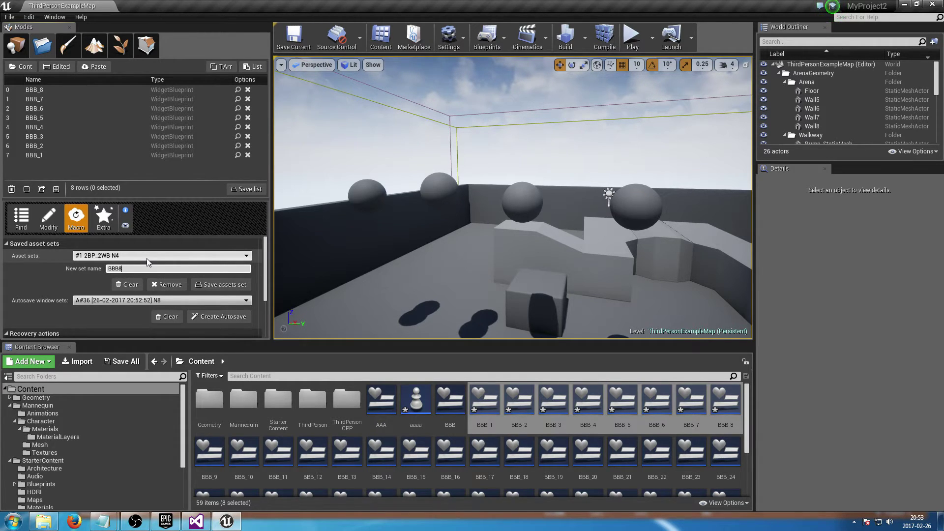
left_click(53, 91)
left_click(44, 155, "shift")
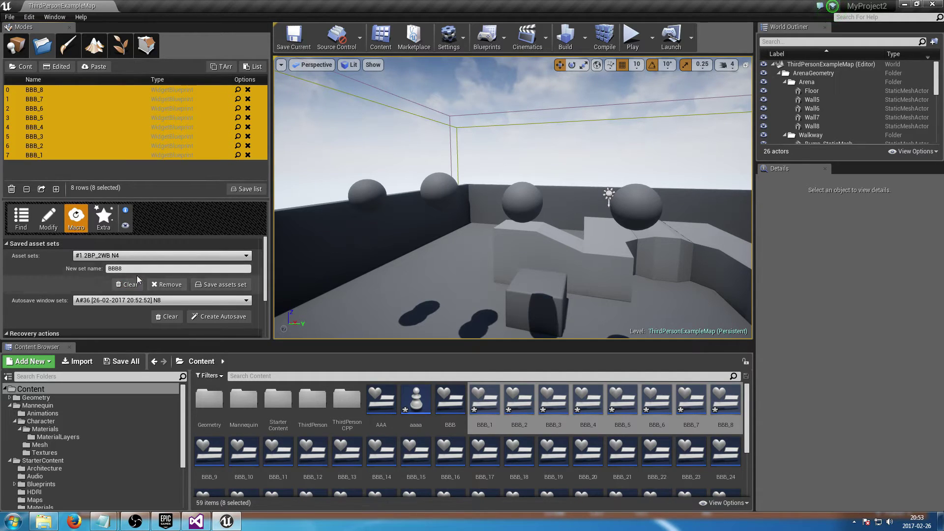
left_click(109, 270)
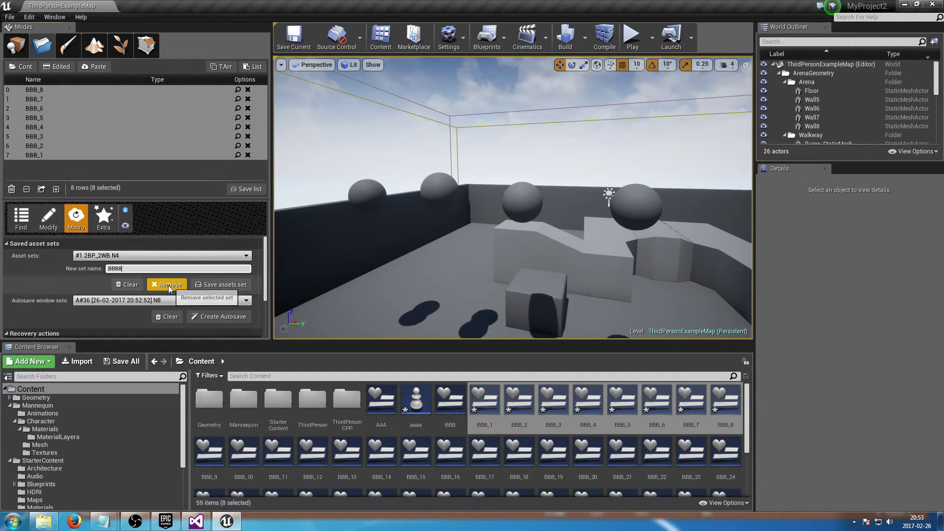
left_click(227, 285)
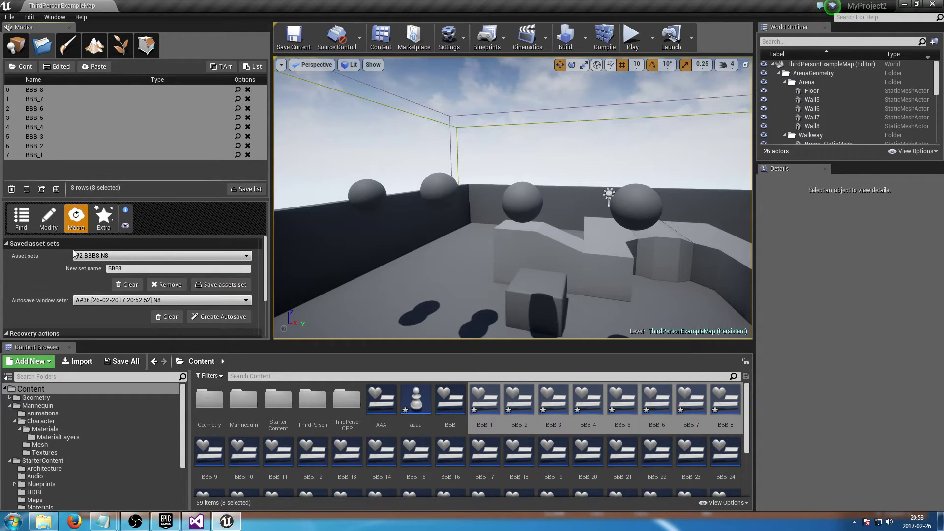
left_click(83, 256)
left_click(82, 265)
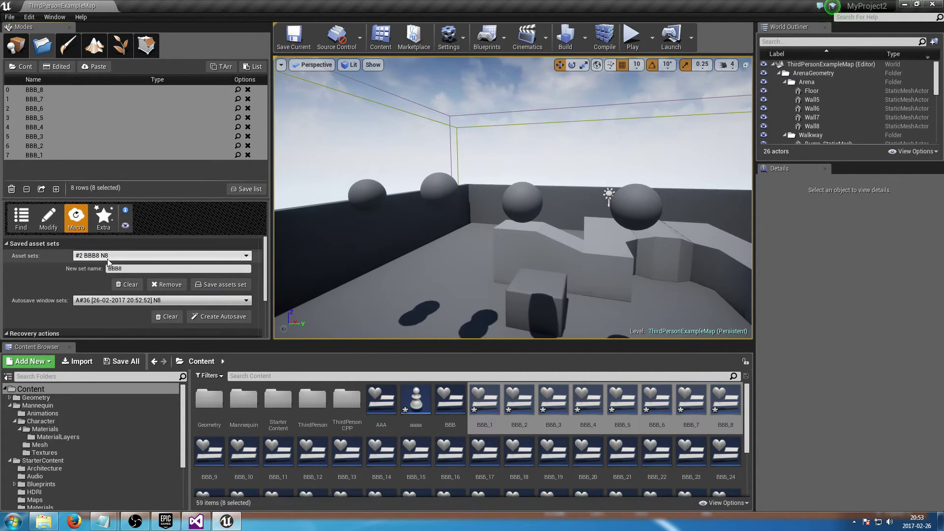
Step: Look over the autosave window sets, recovery actions and autosave configuration of the macro section
scroll(146, 273, "down", 3)
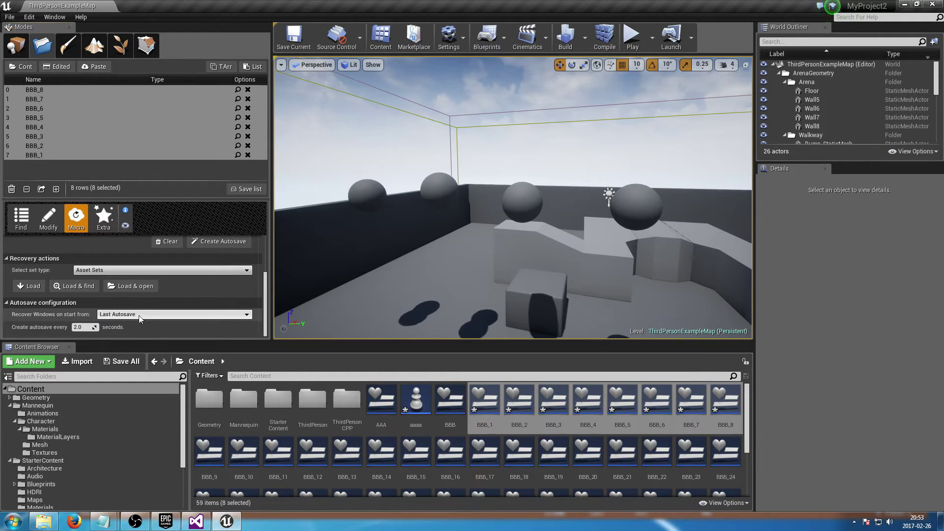
scroll(132, 275, "up", 1)
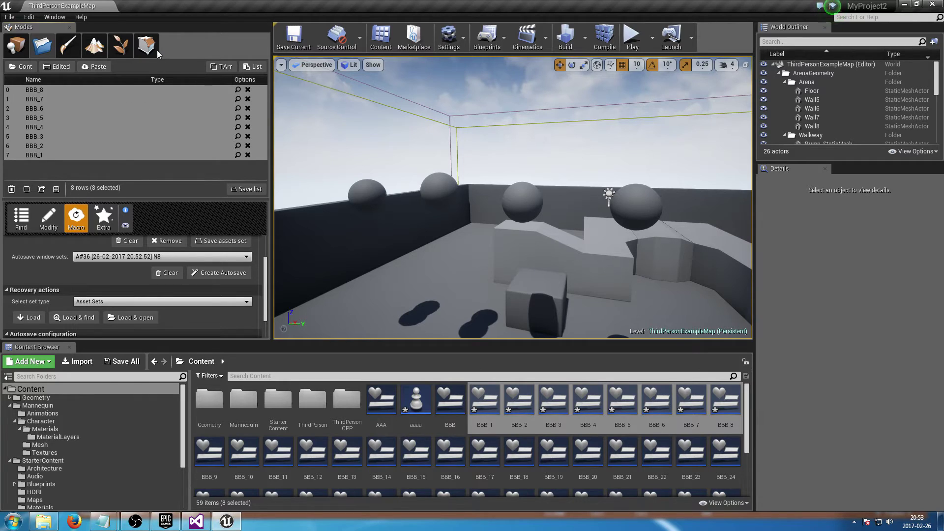
left_click(140, 166)
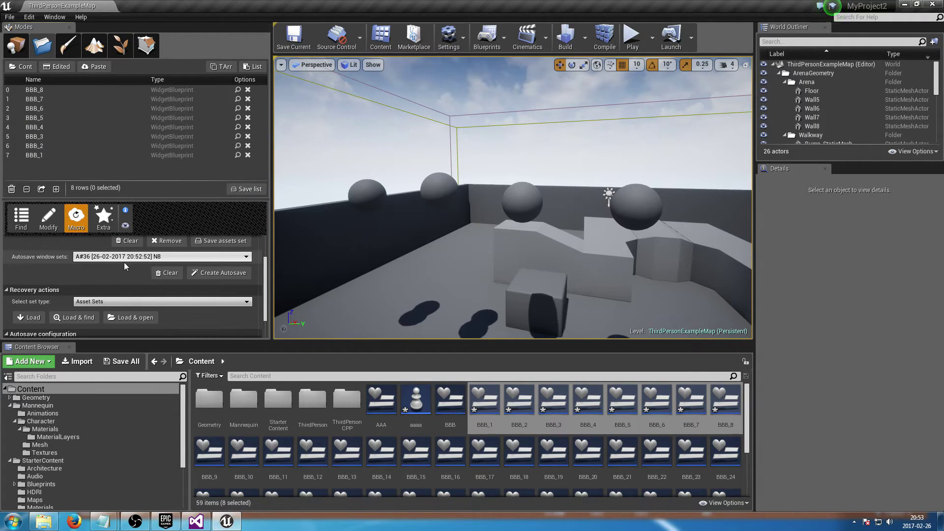
scroll(124, 265, "up", 2)
left_click(155, 283)
left_click(251, 285)
scroll(92, 295, "down", 2)
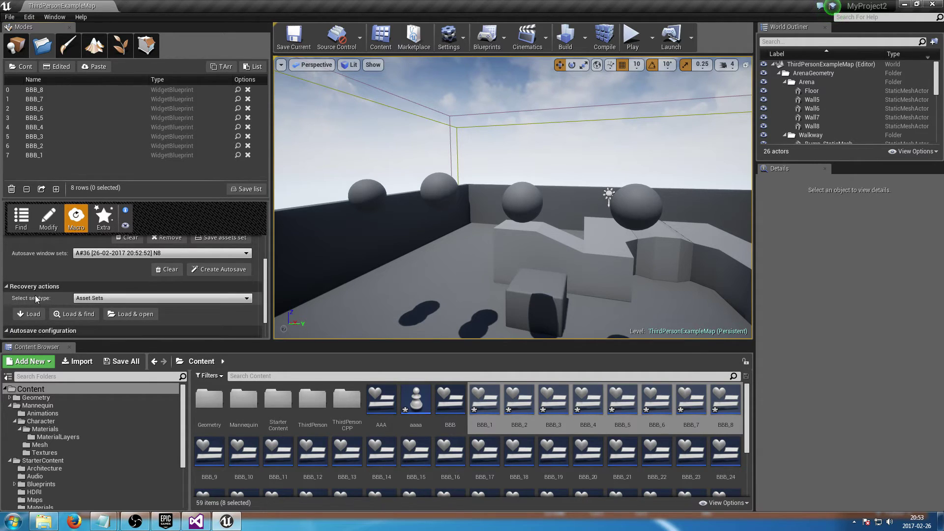
scroll(77, 287, "down", 1)
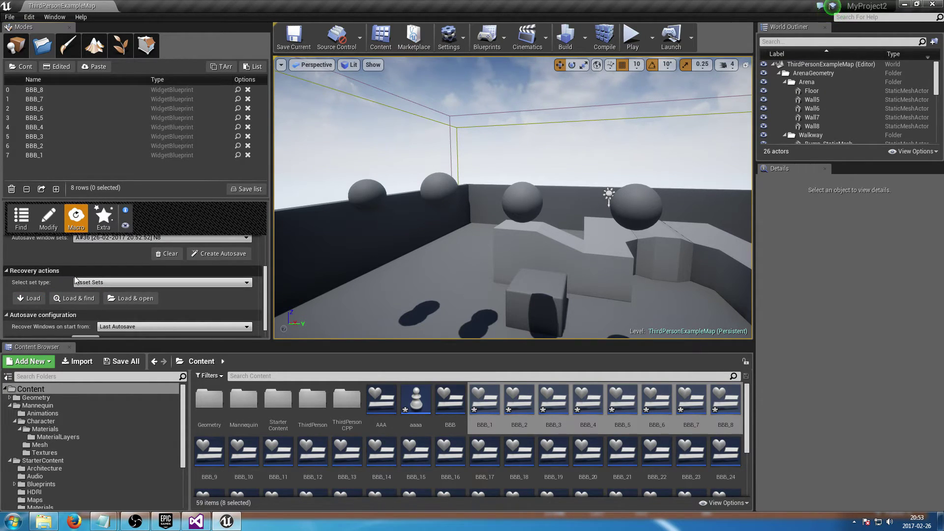
scroll(75, 277, "up", 1)
Step: Clear the asset list and reload the BBB8 set into it, using Asset Sets as the set type
left_click(94, 298)
left_click(104, 308)
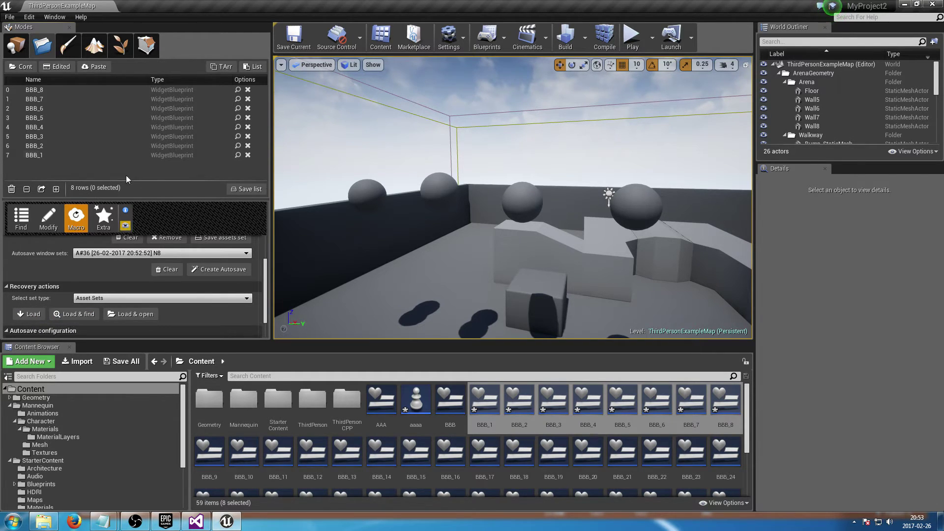
left_click(12, 188)
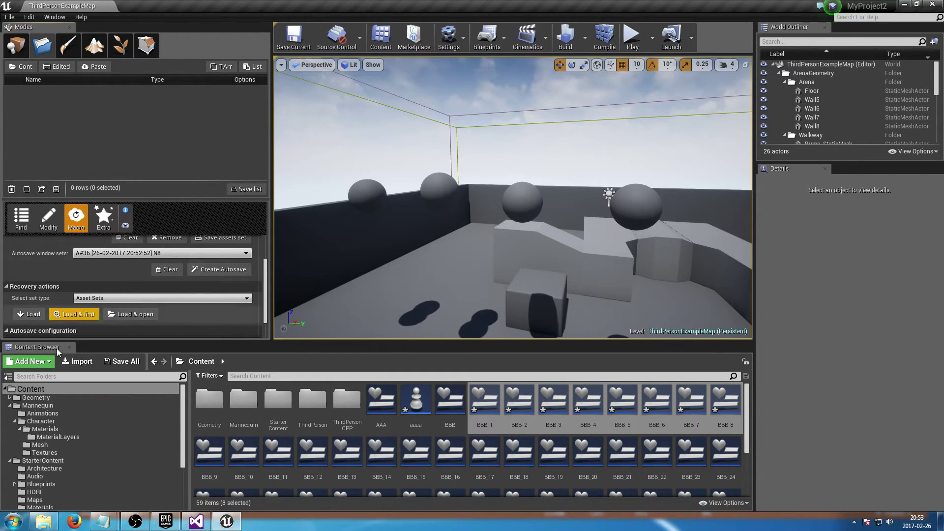
left_click(30, 313)
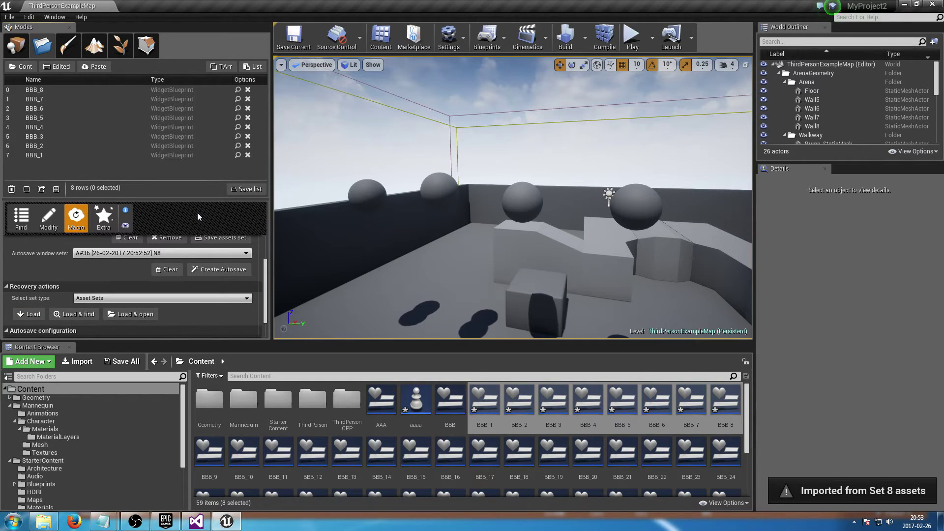
left_click(347, 455)
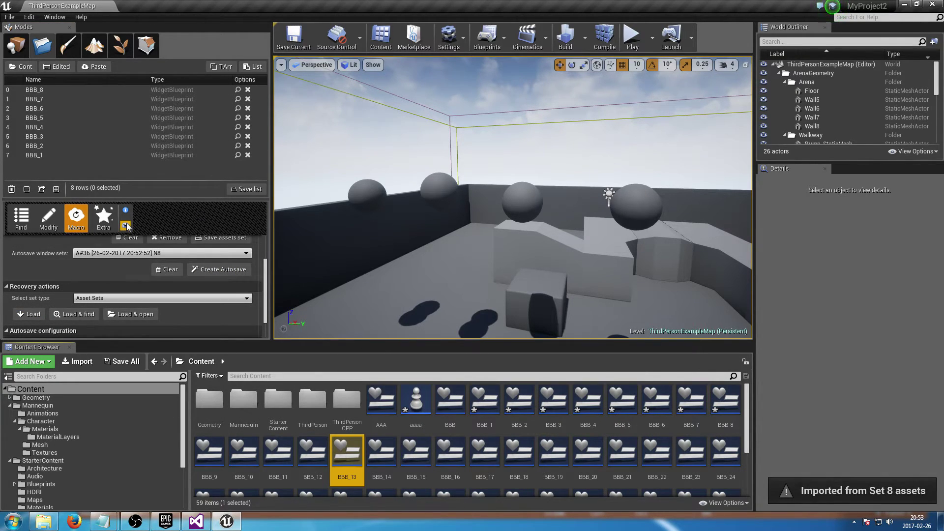
Step: Look through the saved asset sets, switching to 2BP_2WB and back to BBB8
scroll(167, 249, "up", 2)
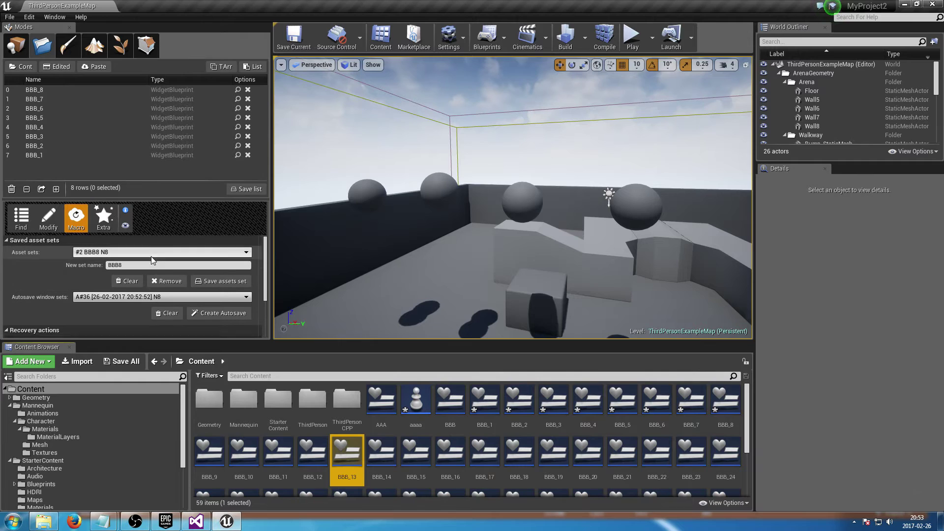
left_click(116, 256)
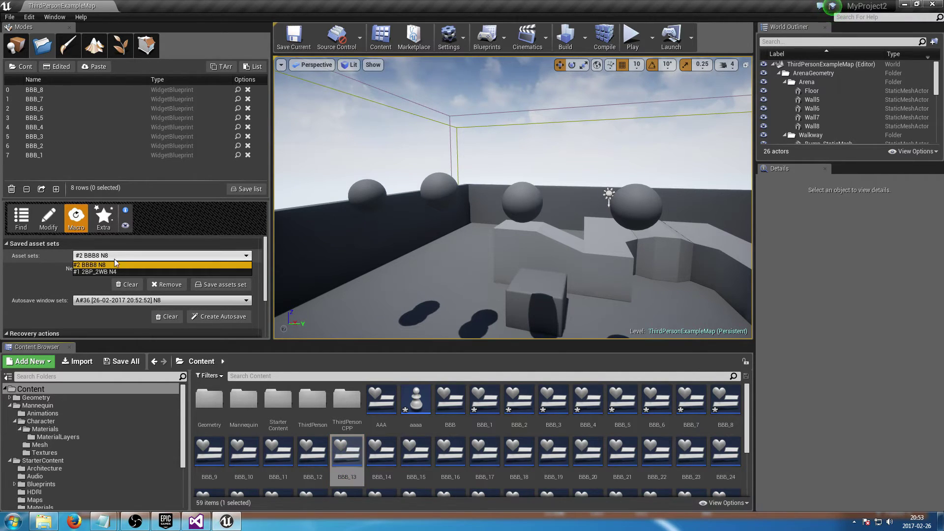
left_click(90, 272)
left_click(90, 258)
left_click(90, 265)
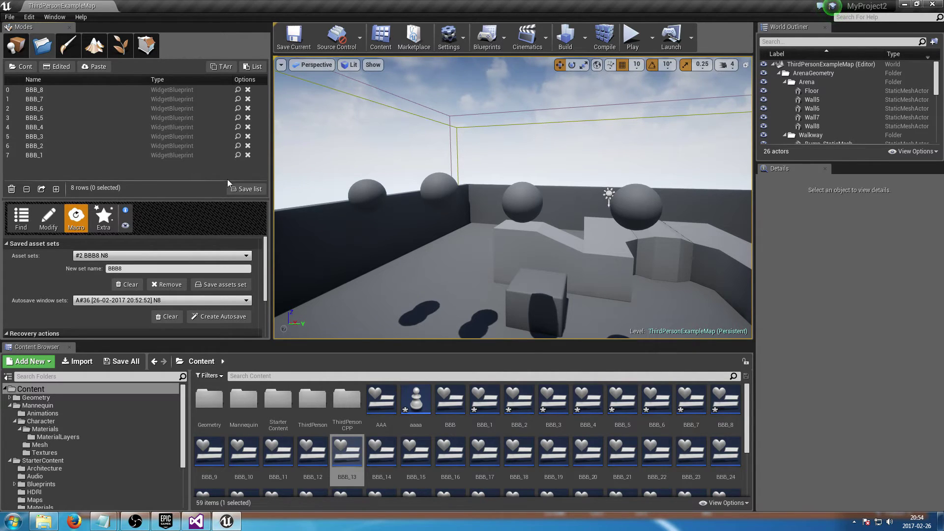
Step: Save the listed BBB_1 to BBB_8 assets as a quick unnamed set, and choose BBB8 among the saved asset sets
left_click(246, 189)
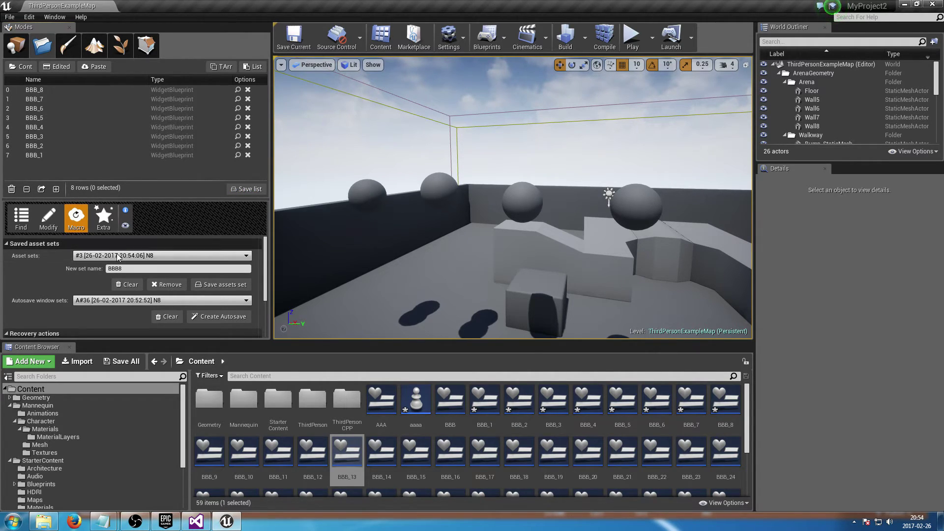
left_click(103, 255)
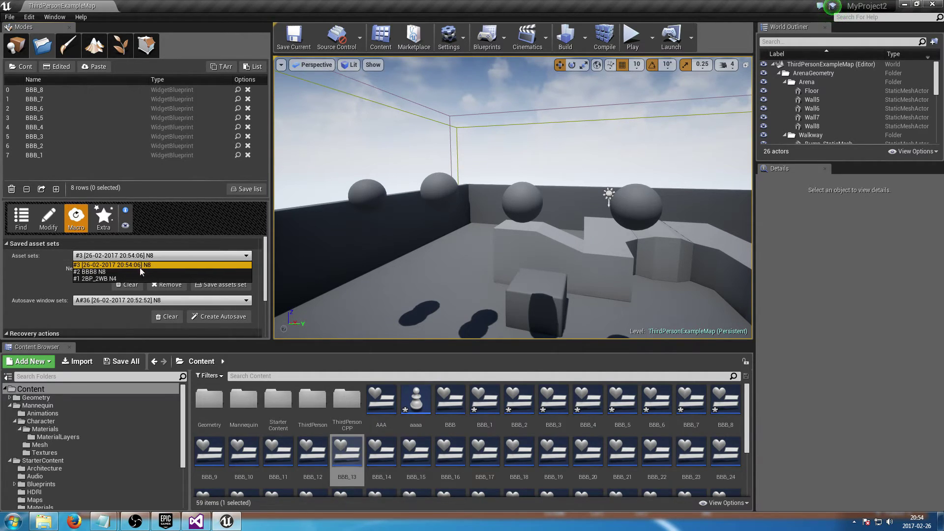
left_click(105, 272)
Step: Choose the saved set 2BP_2WB, load it into the asset list, and select NewBlueprint3 there
left_click(111, 257)
left_click(111, 279)
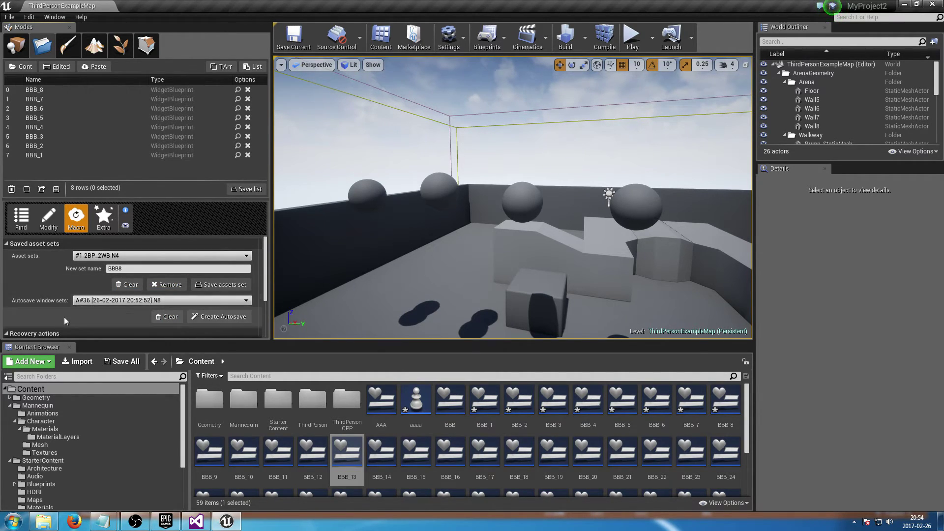
scroll(56, 314, "down", 3)
left_click(28, 286)
left_click(60, 99)
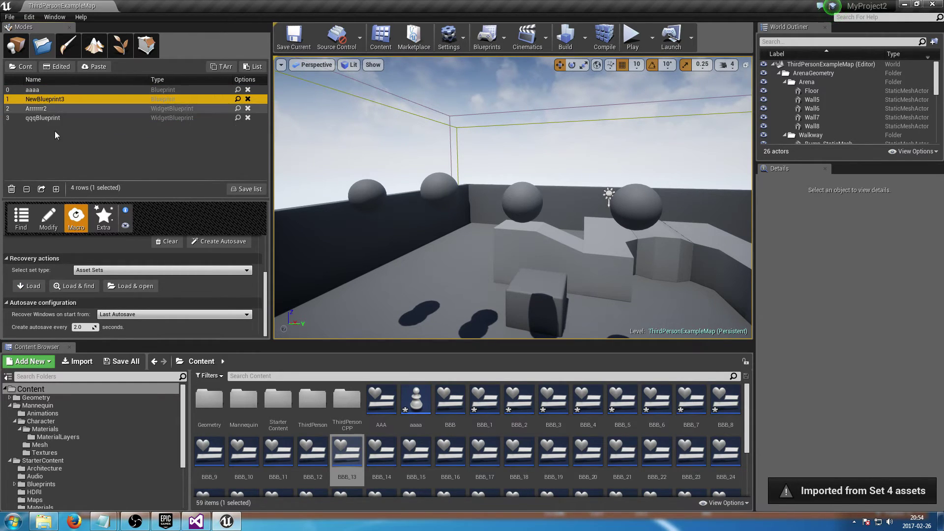
Step: Choose the BBB8 asset set again and load it into the asset list
scroll(114, 285, "up", 2)
left_click(111, 275)
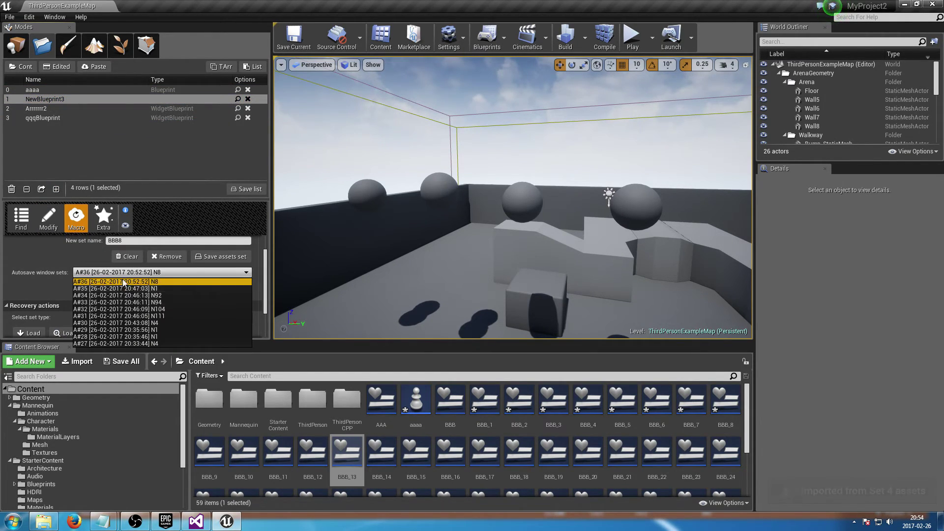
scroll(115, 278, "up", 2)
left_click(111, 256)
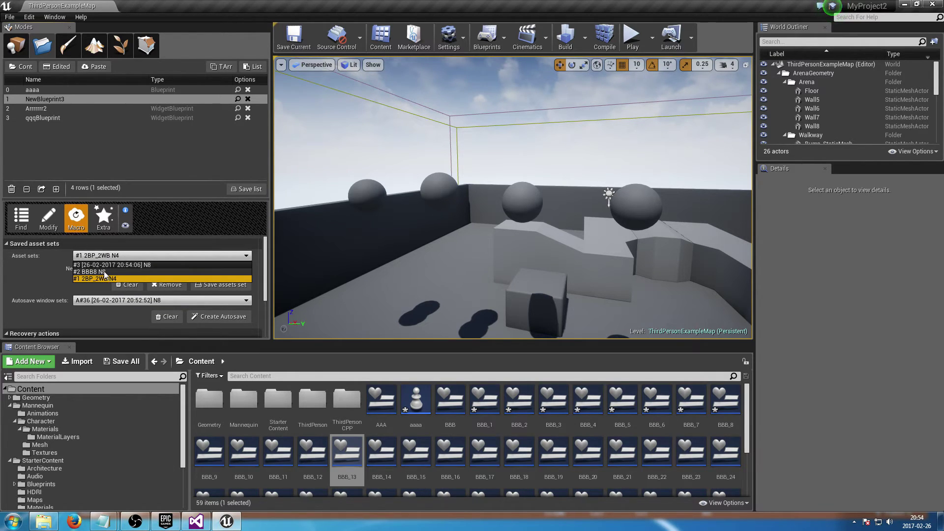
left_click(105, 271)
scroll(81, 286, "down", 2)
left_click(29, 314)
Step: Locate the listed BBB_5 asset in the Content Browser, and open the Extra section of the plugin
left_click(49, 90)
left_click(102, 155)
left_click(238, 117)
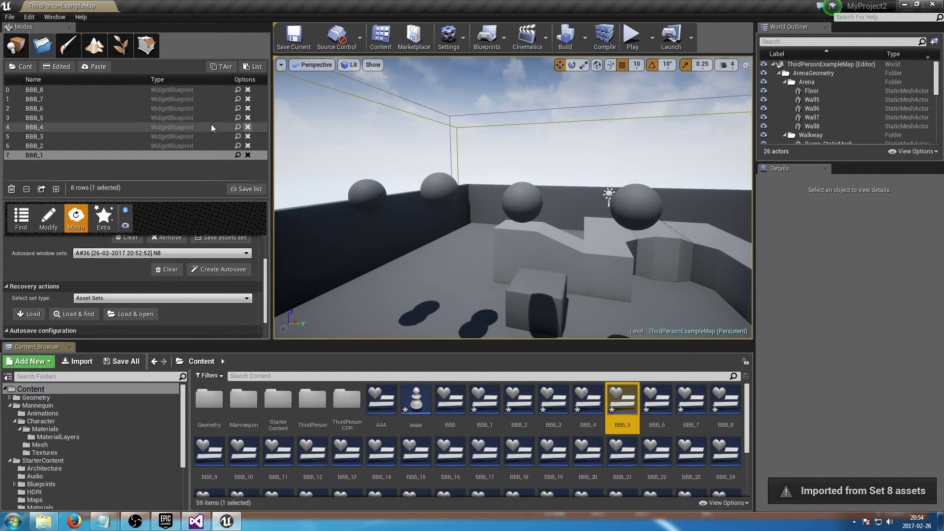
left_click(163, 108)
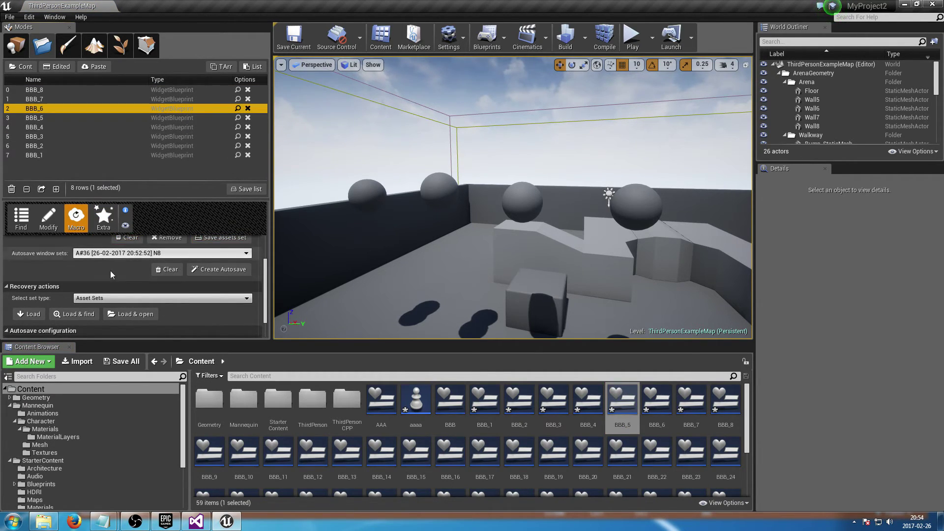
scroll(110, 270, "up", 2)
left_click(103, 216)
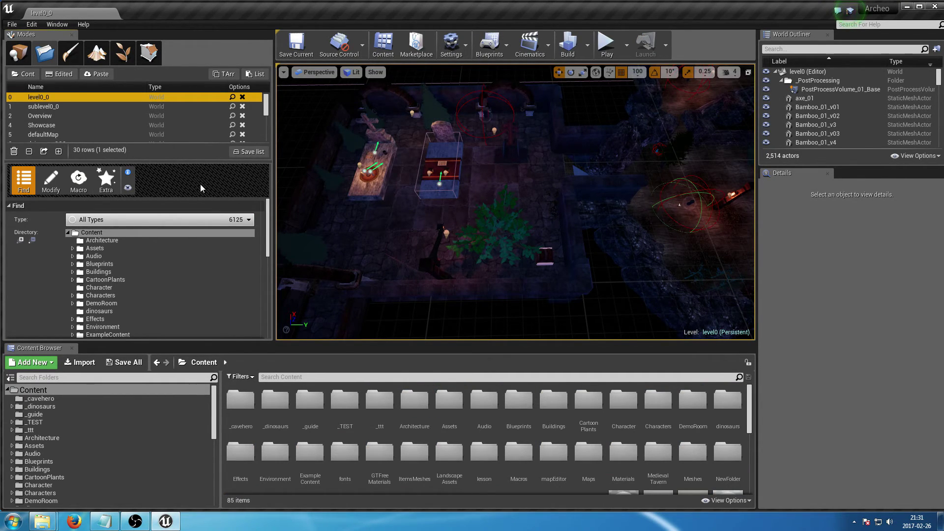
Step: Examine the full list of searchable asset types and their asset counts in the Find section of the Archeo project
left_click(145, 221)
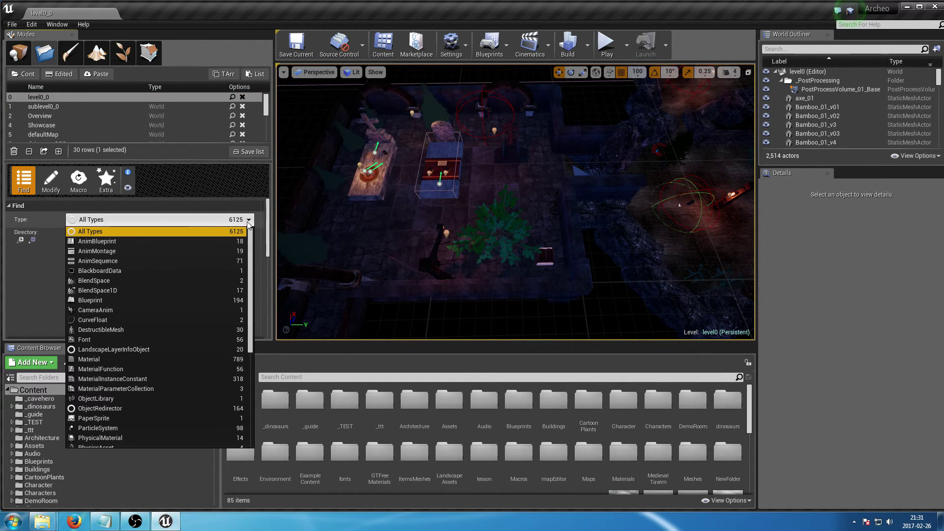
scroll(157, 295, "down", 5)
scroll(164, 305, "up", 5)
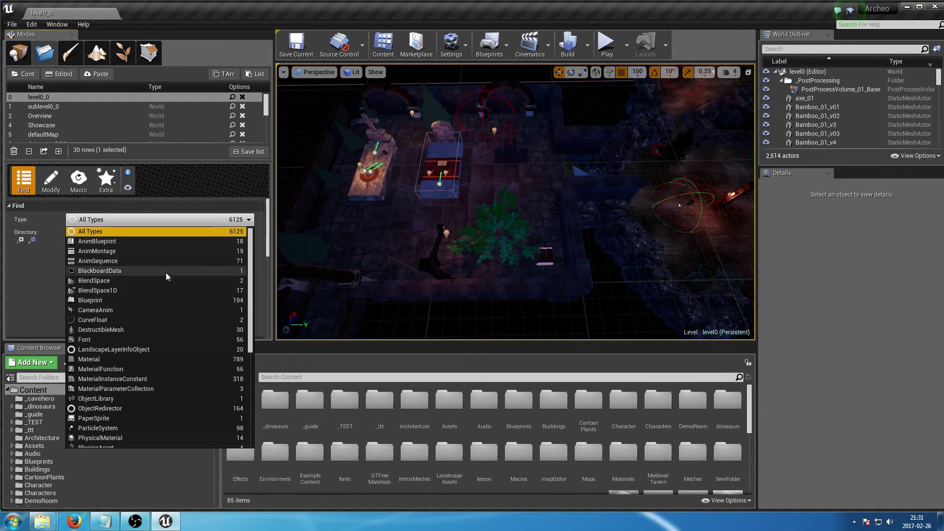
scroll(165, 269, "down", 2)
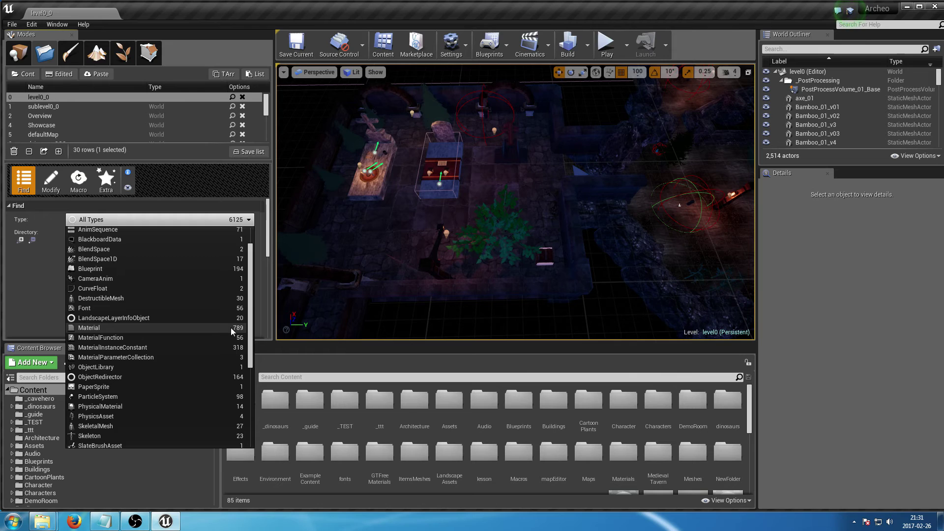
scroll(152, 329, "down", 2)
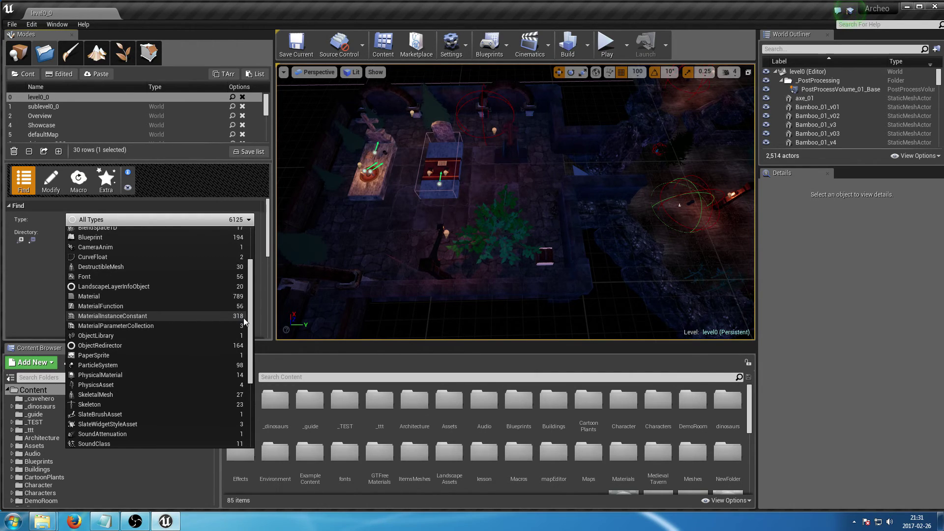
scroll(100, 321, "down", 5)
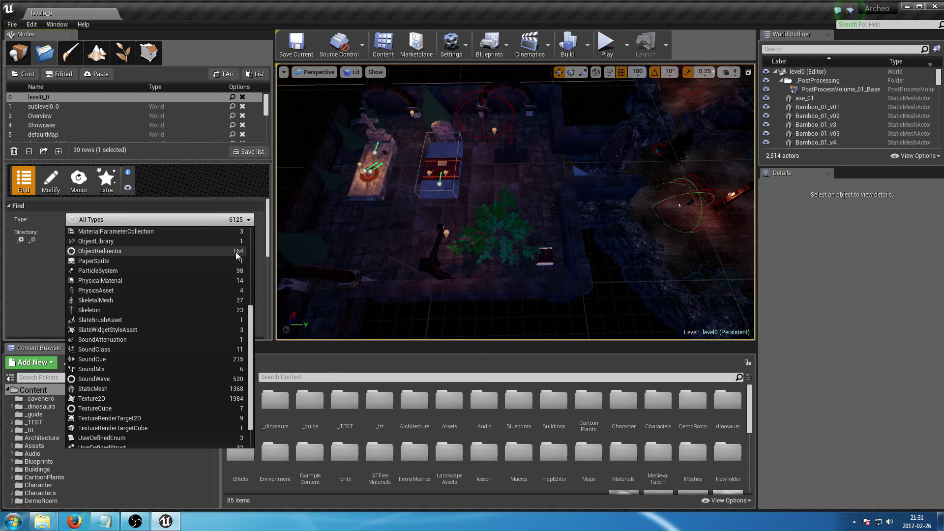
scroll(172, 311, "down", 2)
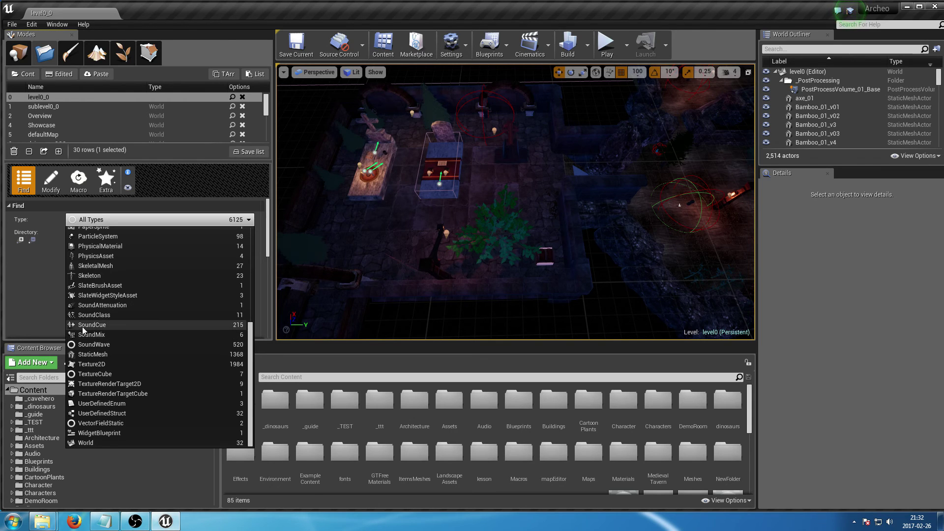
scroll(161, 280, "up", 3)
scroll(167, 321, "down", 2)
scroll(187, 339, "up", 6)
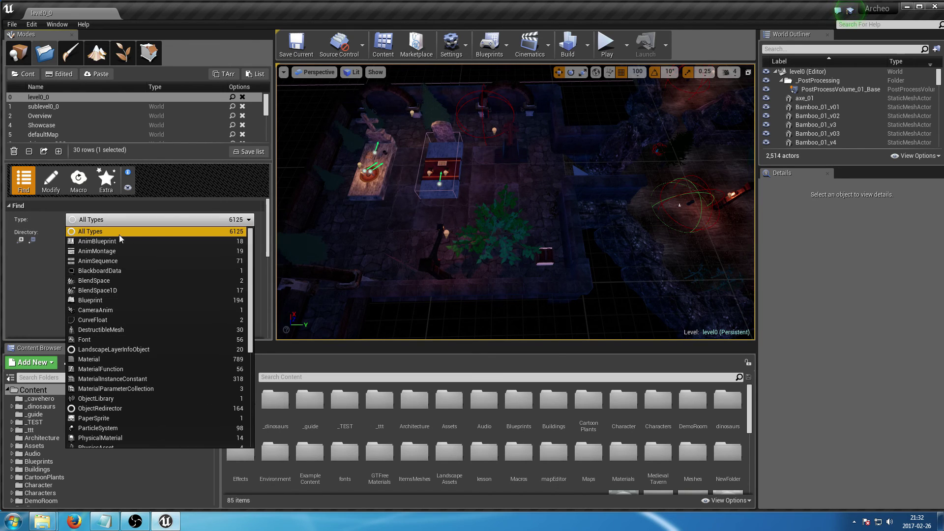
scroll(167, 329, "down", 7)
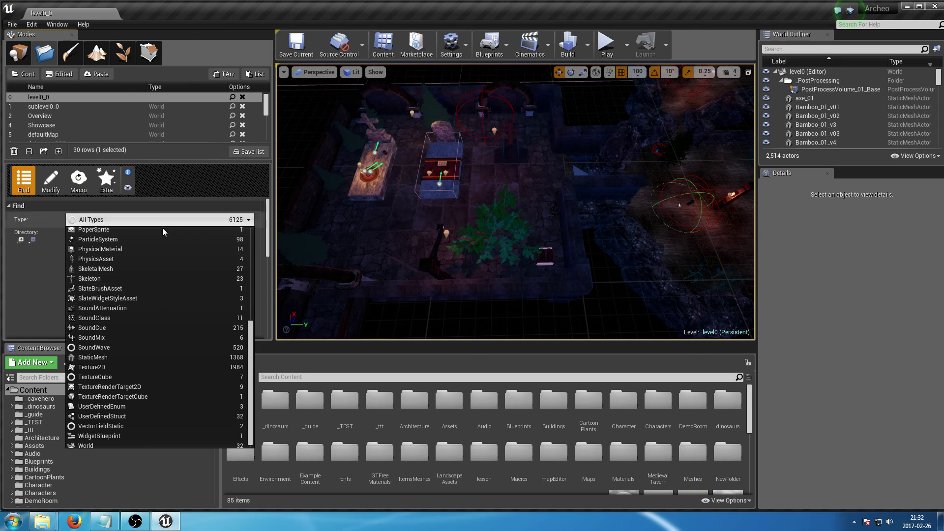
scroll(129, 295, "up", 7)
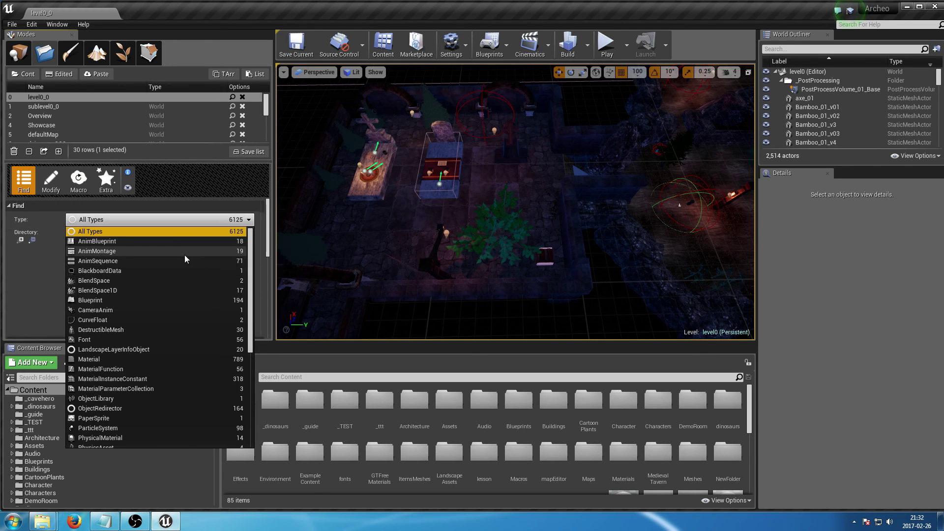
scroll(125, 332, "down", 7)
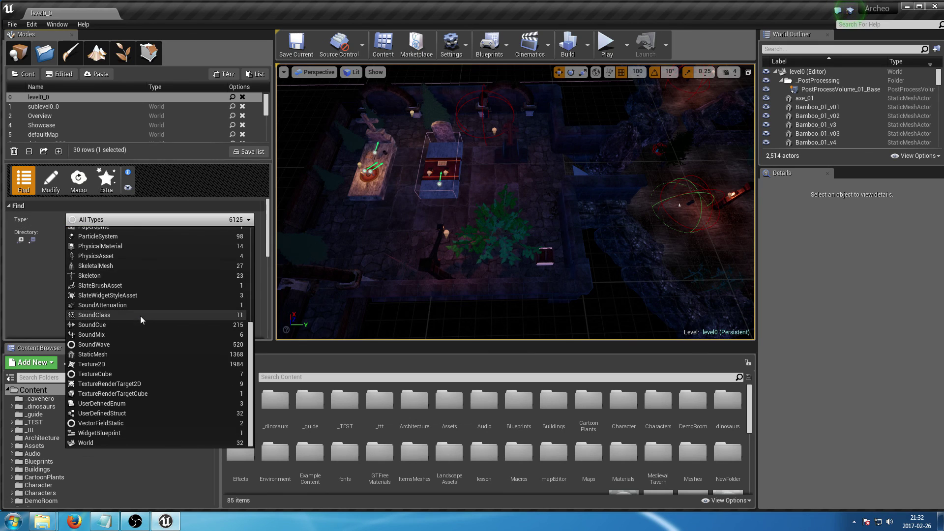
left_click(179, 193)
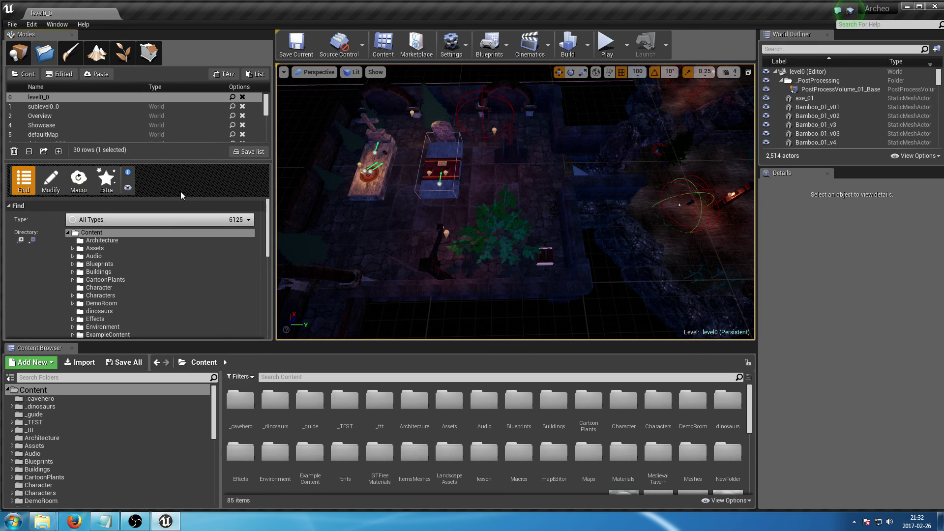